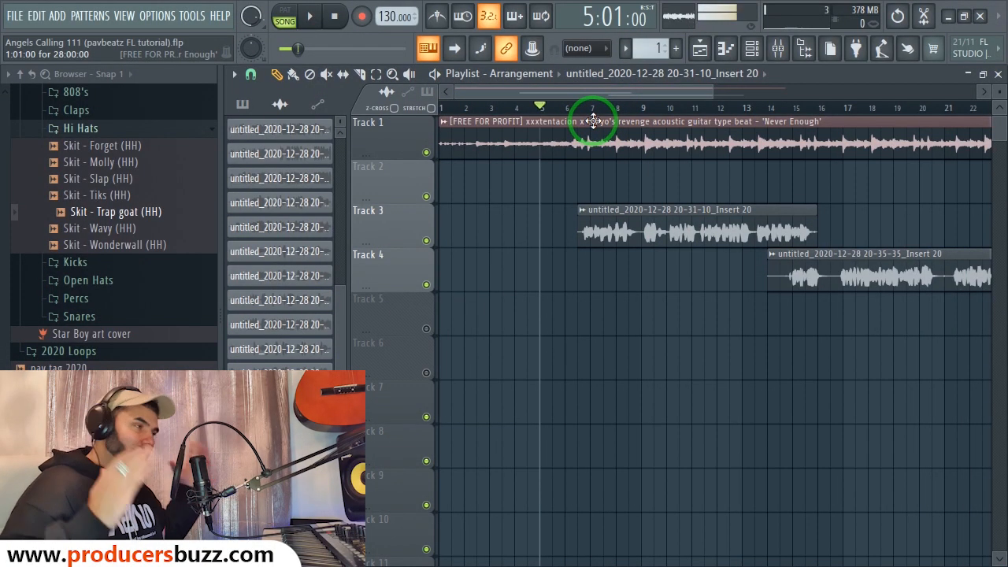
# - Play the song, restarting at the beginning of the Track 3 vocal clip to hear its opening
pyautogui.press('space')
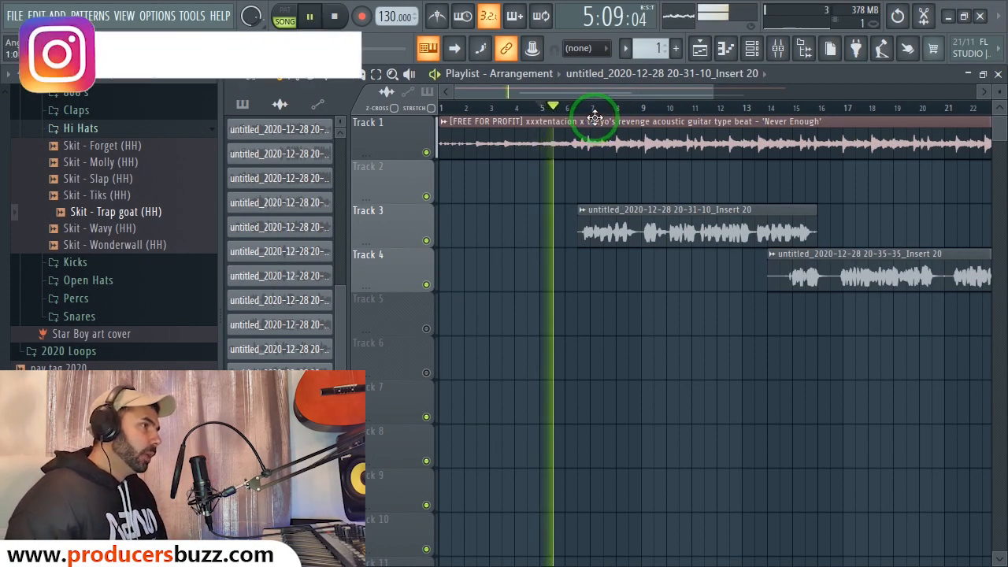
pyautogui.press('space')
pyautogui.click(582, 108)
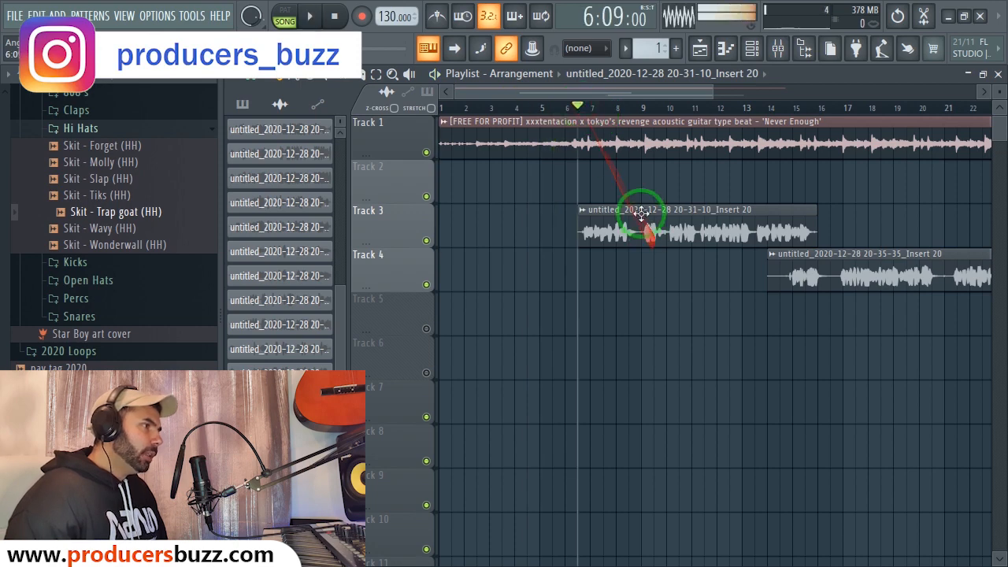
pyautogui.press('space')
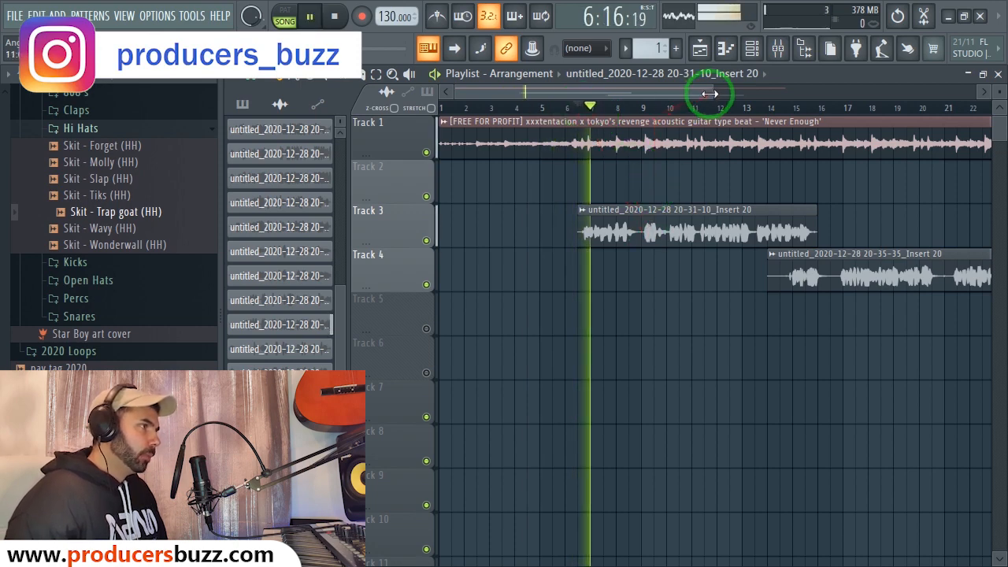
pyautogui.moveTo(712, 92); pyautogui.dragTo(638, 97)
pyautogui.press('space')
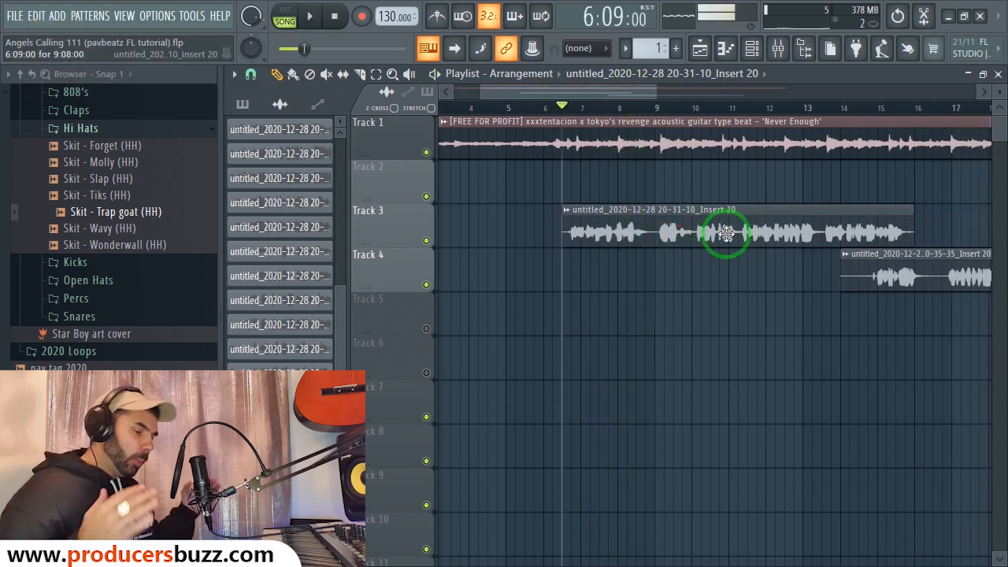
# - Open the Track 3 vocal clip's sample in the Edison audio editor
pyautogui.moveTo(703, 225)
pyautogui.mouseDown()
pyautogui.moveTo(633, 253)
pyautogui.moveTo(627, 211)
pyautogui.moveTo(640, 134)
pyautogui.mouseUp()
pyautogui.doubleClick(628, 234)
pyautogui.moveTo(386, 475)
pyautogui.mouseDown()
pyautogui.moveTo(626, 371)
pyautogui.moveTo(630, 408)
pyautogui.mouseUp()
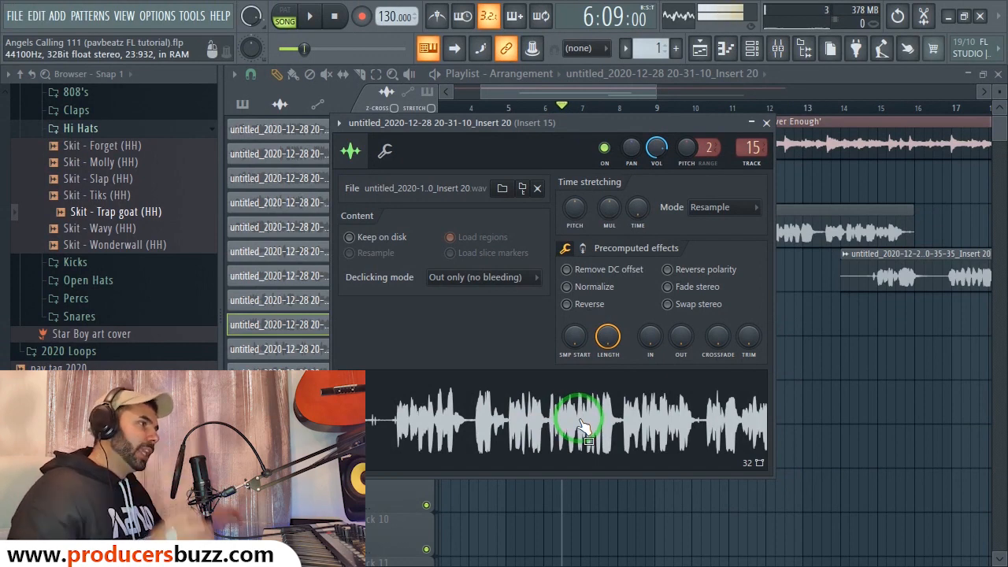
pyautogui.moveTo(667, 123); pyautogui.dragTo(733, 162)
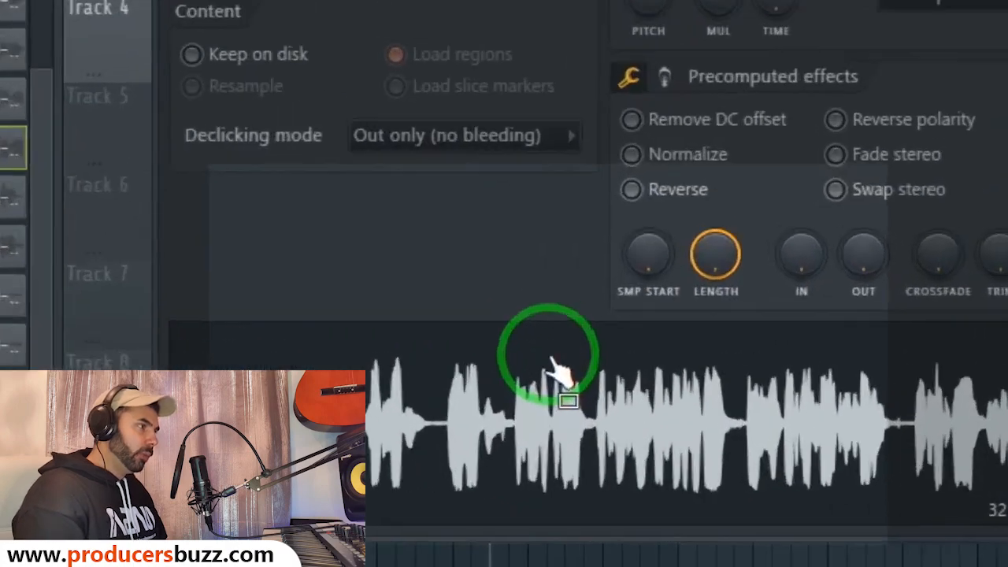
pyautogui.rightClick(593, 433)
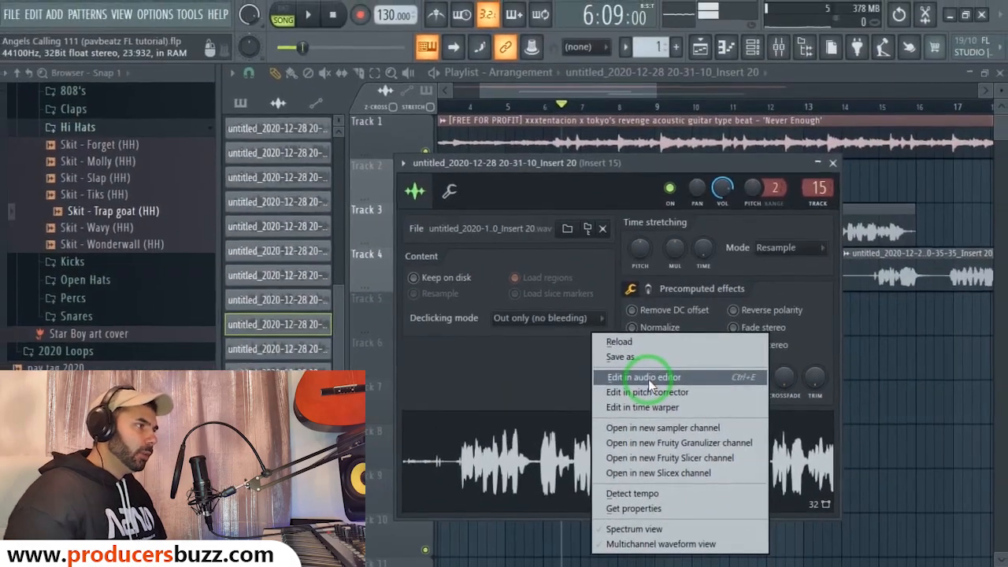
pyautogui.click(640, 373)
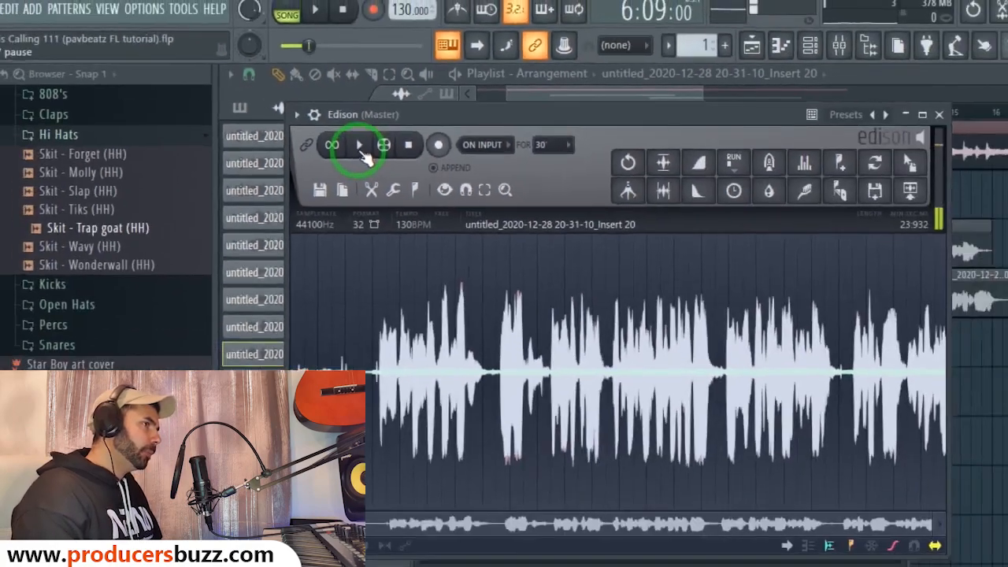
# - Play the vocal recording in Edison, and listen to the quiet section before the first vocal phrase, from 0:009 to 3:251
pyautogui.click(350, 142)
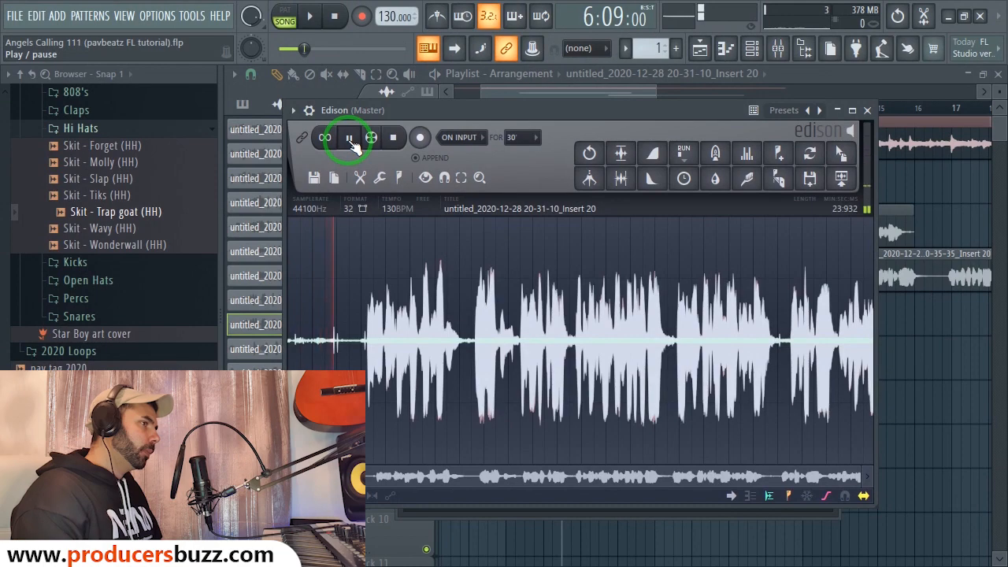
pyautogui.click(394, 139)
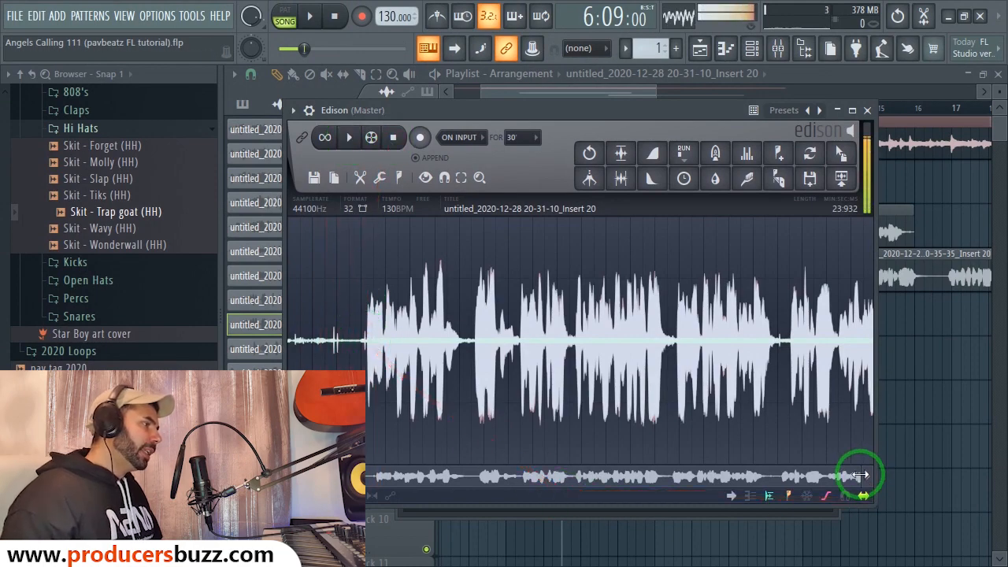
pyautogui.moveTo(860, 475); pyautogui.dragTo(382, 468)
pyautogui.moveTo(834, 340); pyautogui.dragTo(305, 345)
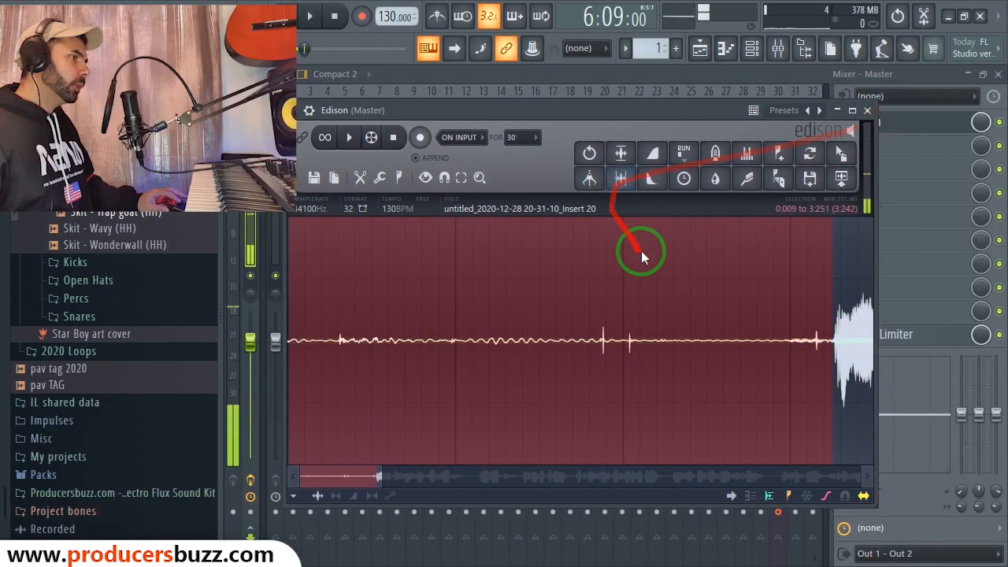
pyautogui.press('space')
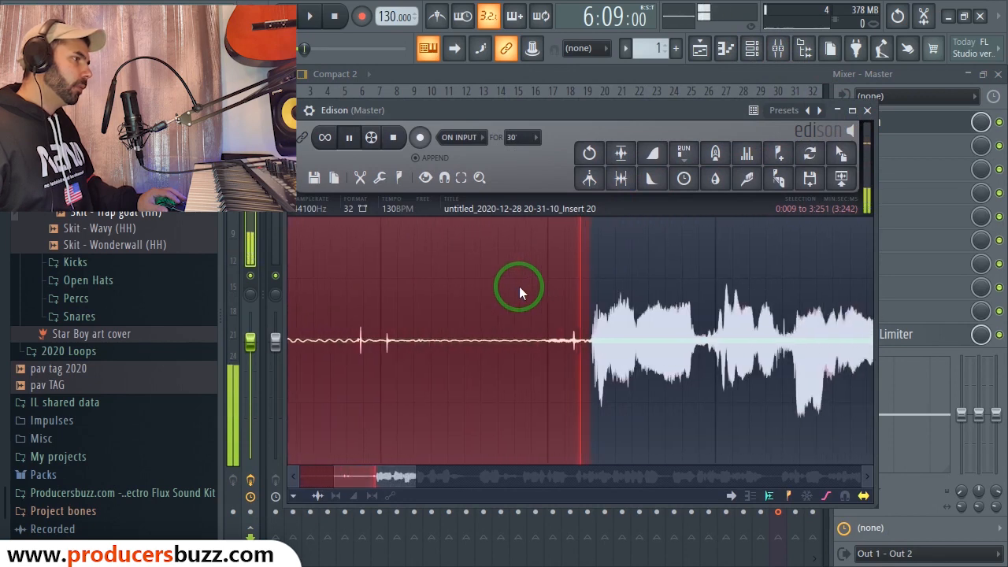
pyautogui.press('space')
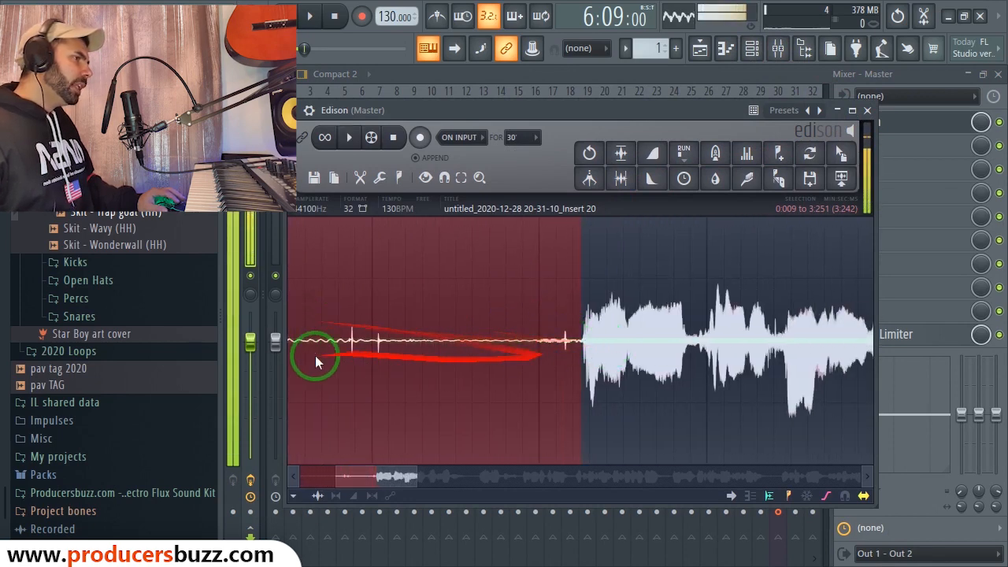
# - Reselect the noise from the very start of the recording up to 3:231, just before the first vocal phrase
pyautogui.moveTo(416, 475); pyautogui.dragTo(597, 475)
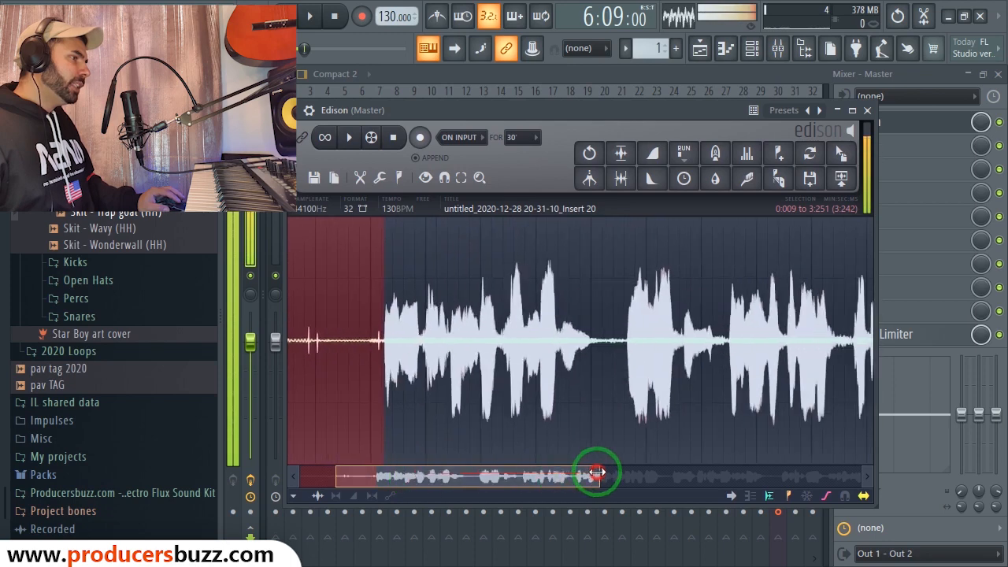
pyautogui.moveTo(472, 476); pyautogui.dragTo(399, 475)
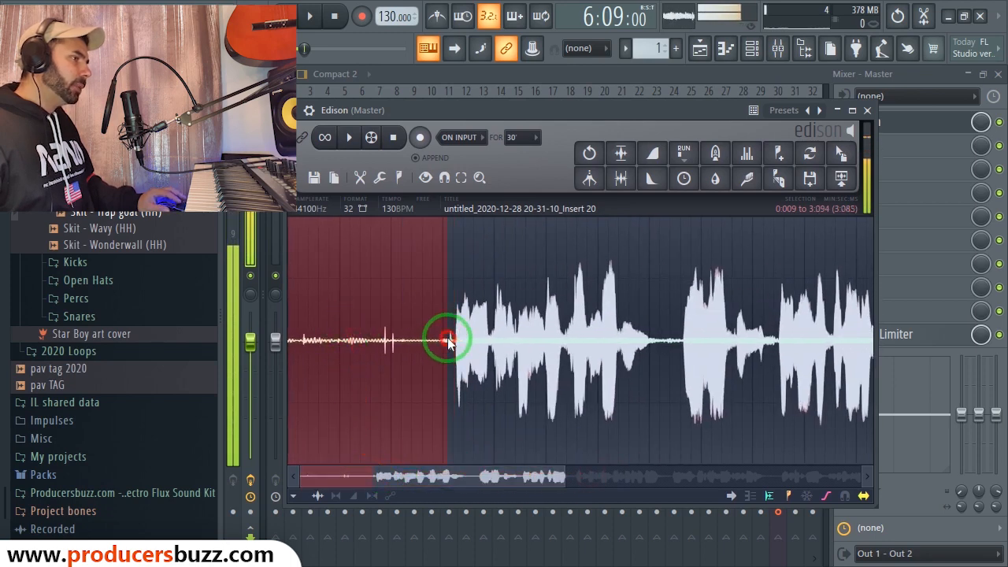
pyautogui.moveTo(448, 338); pyautogui.dragTo(330, 383)
pyautogui.moveTo(397, 361); pyautogui.dragTo(454, 373)
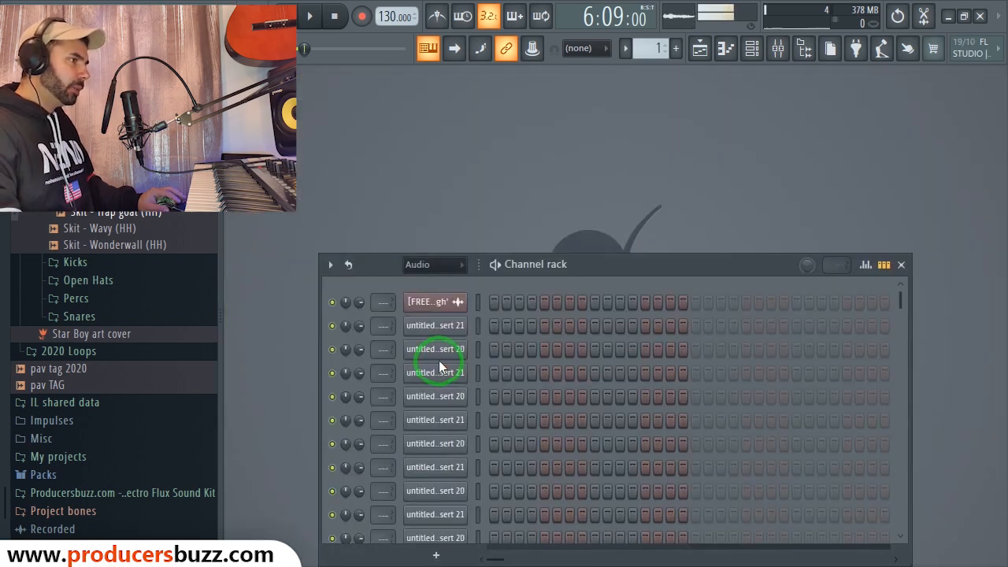
# - Reopen Edison from the Master mixer track and adjust the intro noise selection to run from 0:000 to 3:240
pyautogui.click(778, 48)
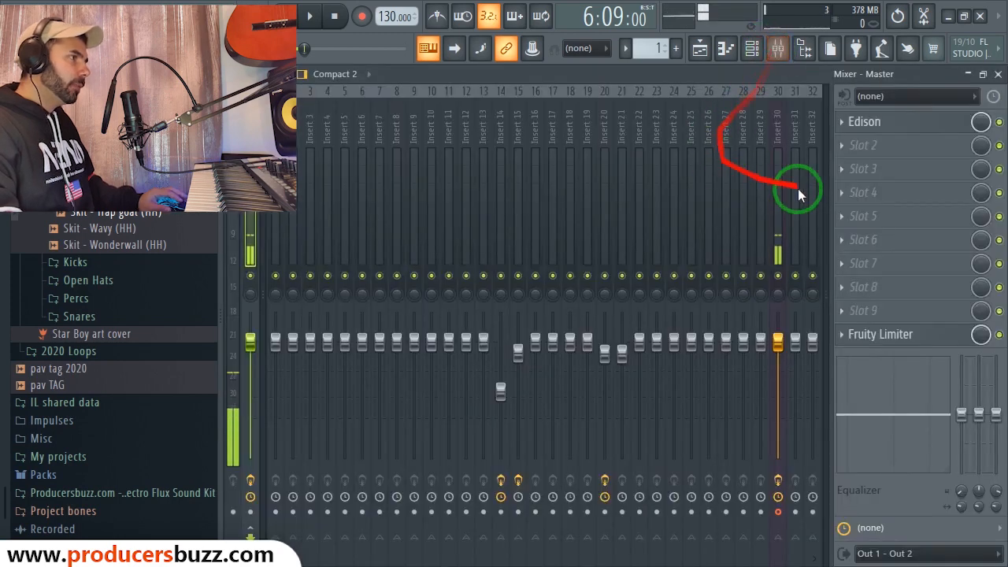
pyautogui.click(893, 122)
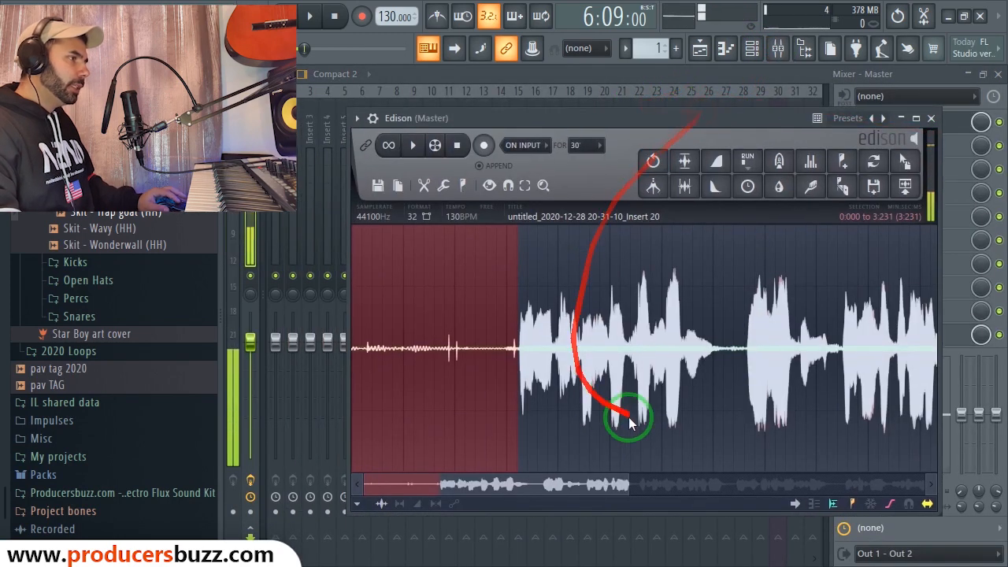
pyautogui.moveTo(630, 480); pyautogui.dragTo(538, 482)
pyautogui.moveTo(600, 350); pyautogui.dragTo(607, 356)
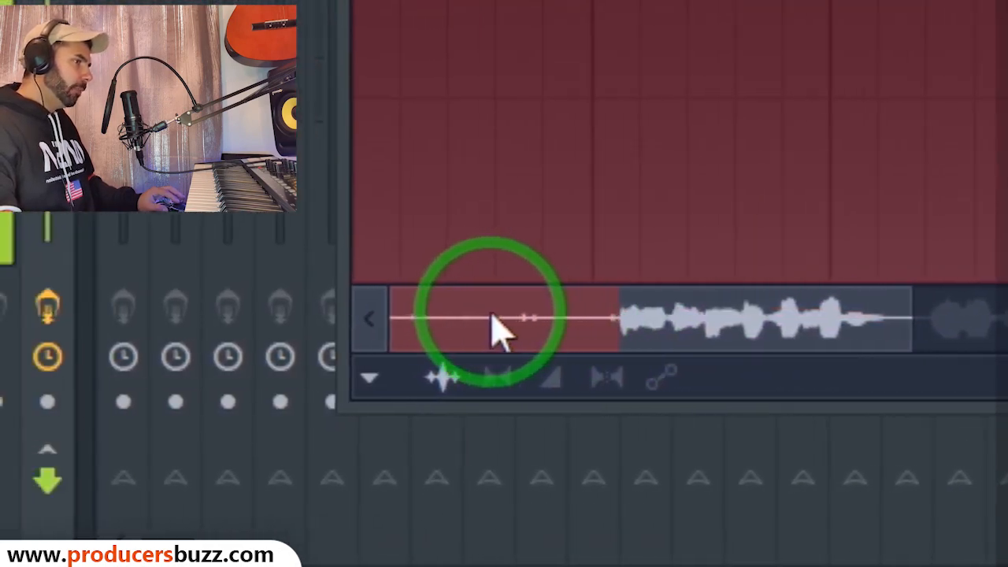
pyautogui.moveTo(168, 316); pyautogui.dragTo(179, 316)
pyautogui.moveTo(516, 323); pyautogui.dragTo(552, 330)
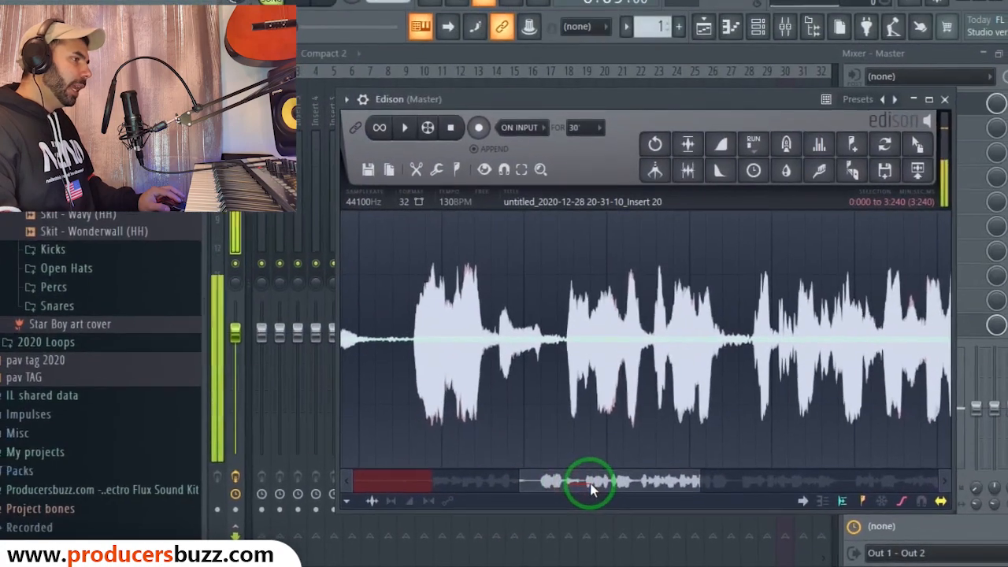
# - Try selecting ranges near the end of the vocal recording, including 20:087 to 22:681
pyautogui.moveTo(593, 489); pyautogui.dragTo(593, 392)
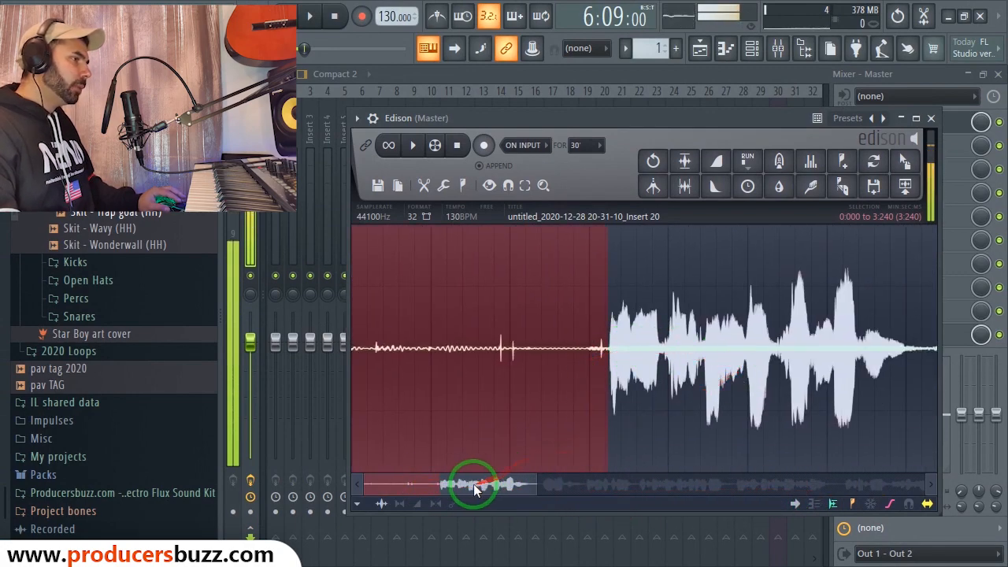
pyautogui.moveTo(473, 481); pyautogui.dragTo(882, 482)
pyautogui.rightClick(693, 363)
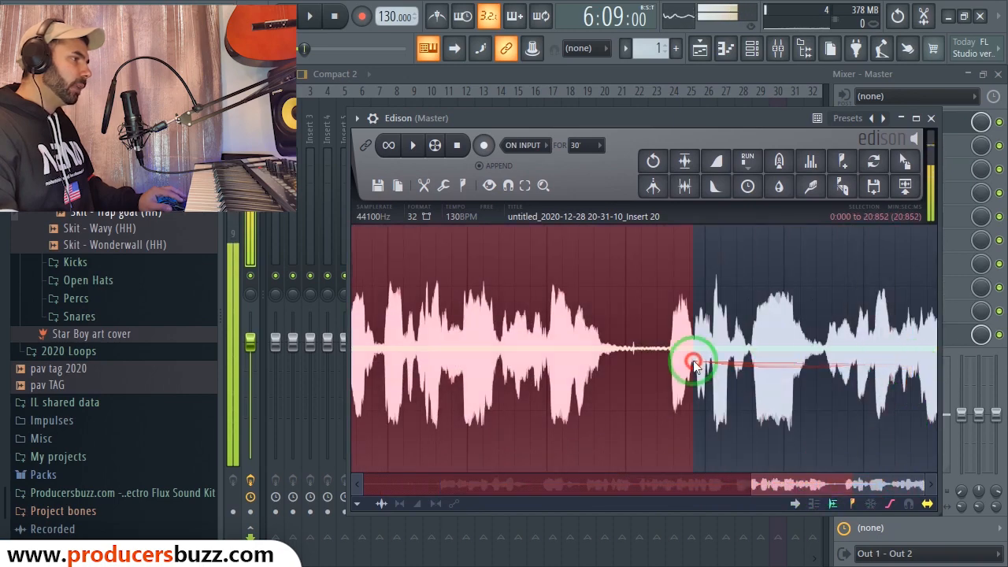
pyautogui.click(686, 365)
pyautogui.moveTo(633, 349); pyautogui.dragTo(839, 377)
pyautogui.moveTo(855, 487); pyautogui.dragTo(387, 474)
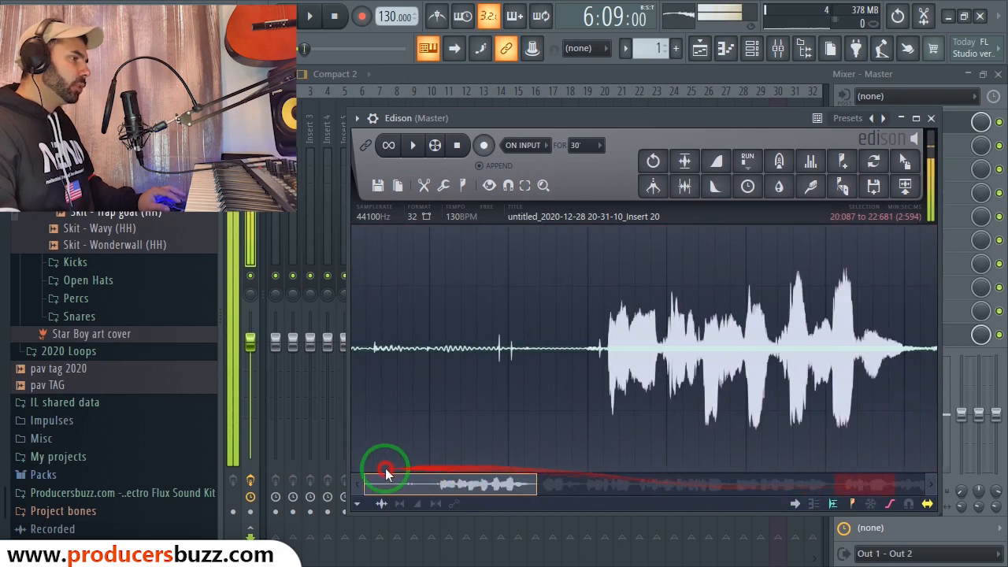
# - Select the noise before the first vocal phrase, from 0:000 to 3:240, and clear it to silence after auditioning it
pyautogui.click(596, 346)
pyautogui.moveTo(608, 349); pyautogui.dragTo(330, 355)
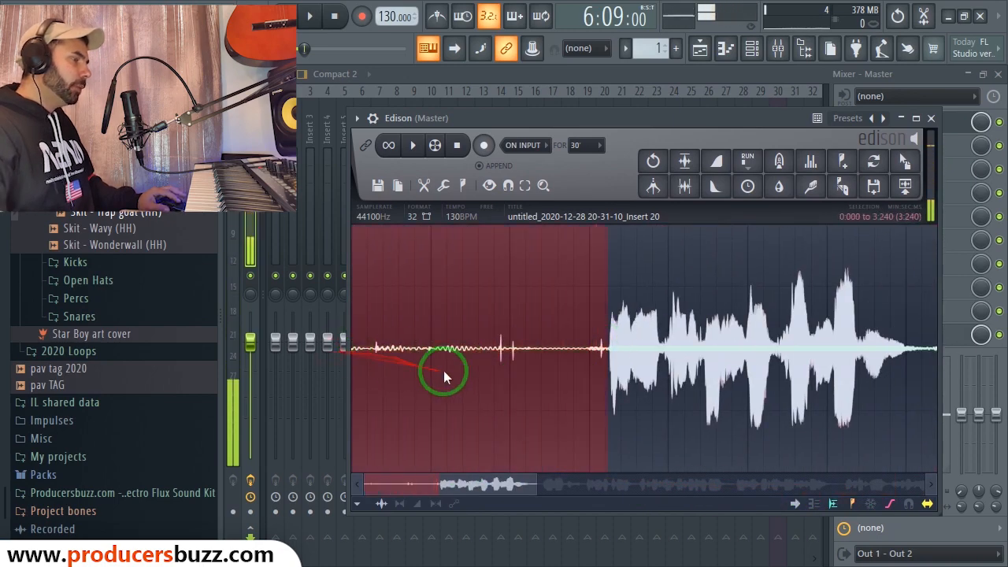
pyautogui.press('space')
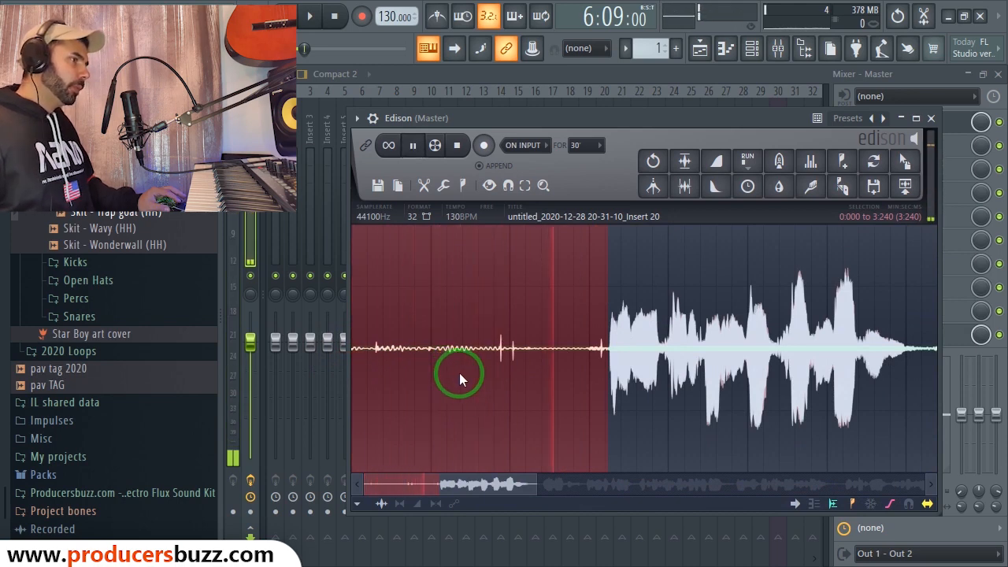
pyautogui.press('space')
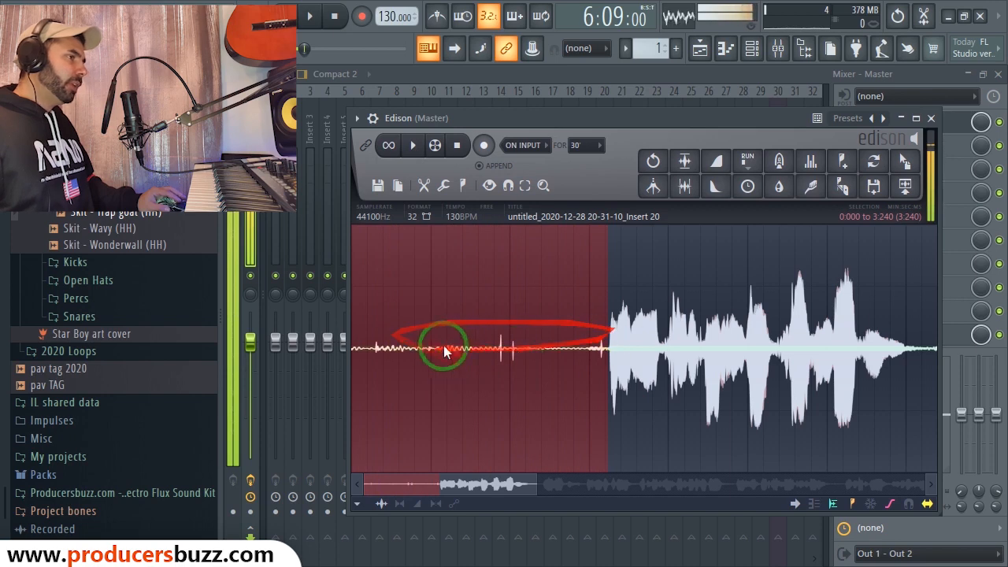
pyautogui.rightClick(466, 294)
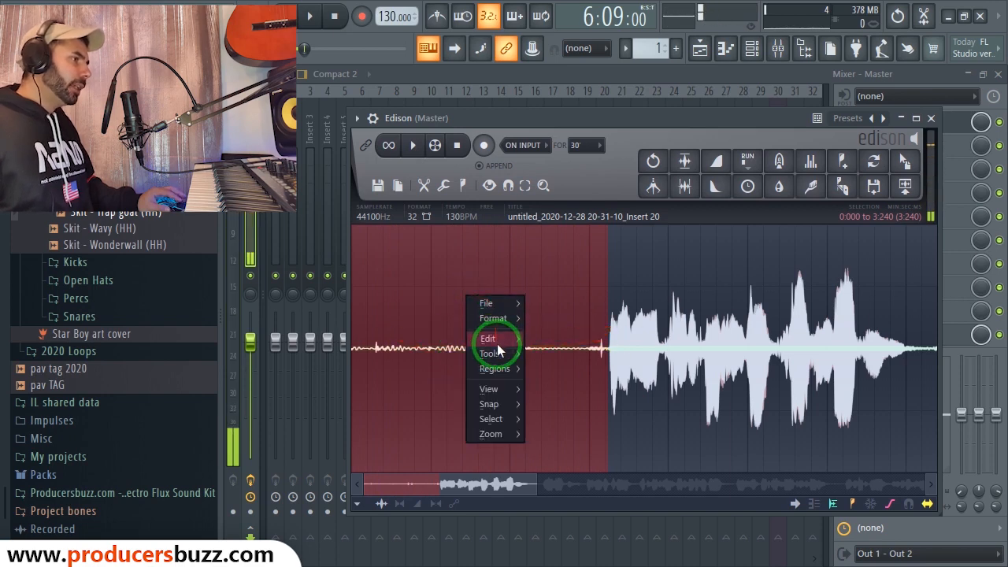
pyautogui.moveTo(497, 371)
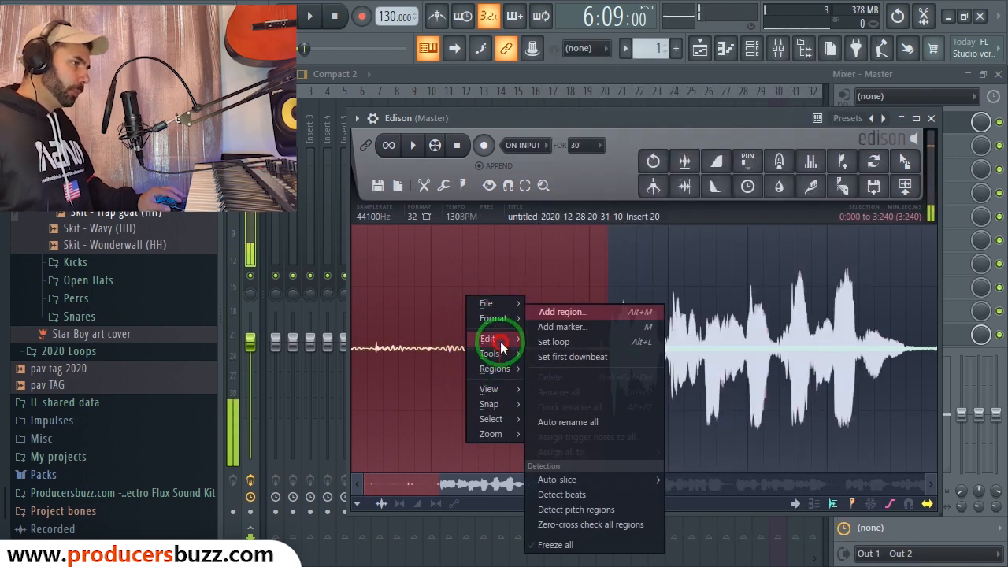
pyautogui.moveTo(501, 346)
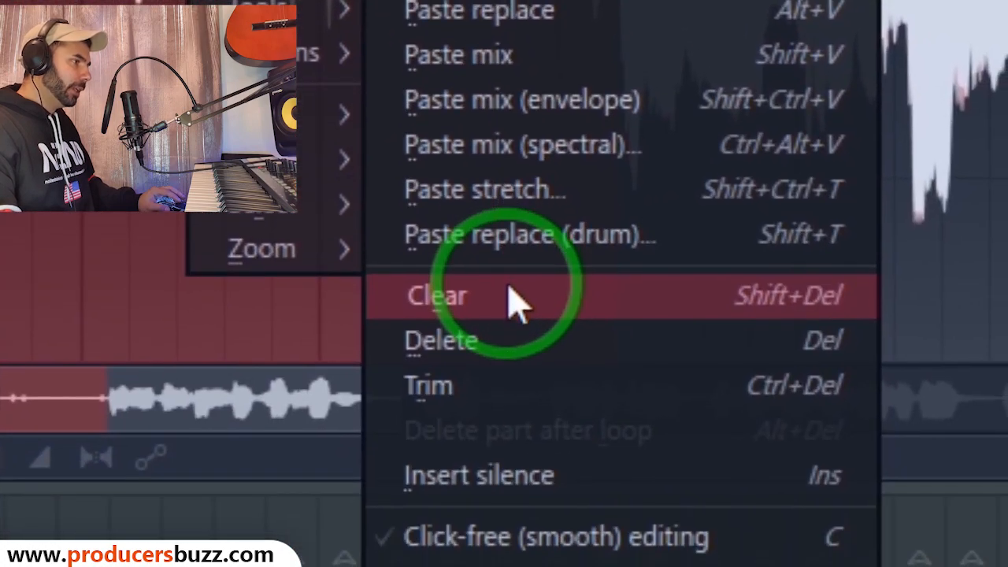
pyautogui.click(509, 289)
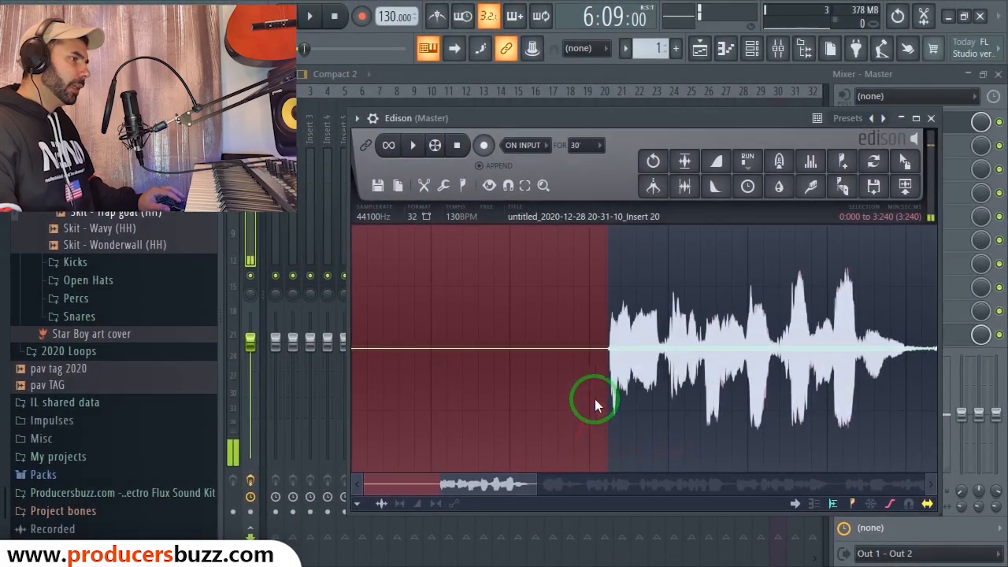
# - Select the cleared intro from 0:000 to 3:240 and play it to check for remaining noise
pyautogui.click(606, 355)
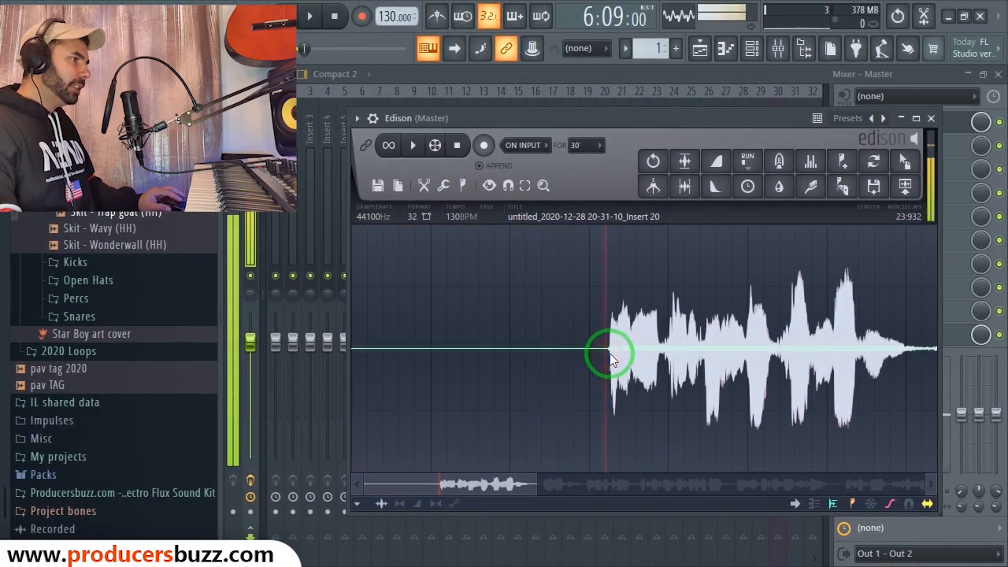
pyautogui.moveTo(608, 355); pyautogui.dragTo(343, 362)
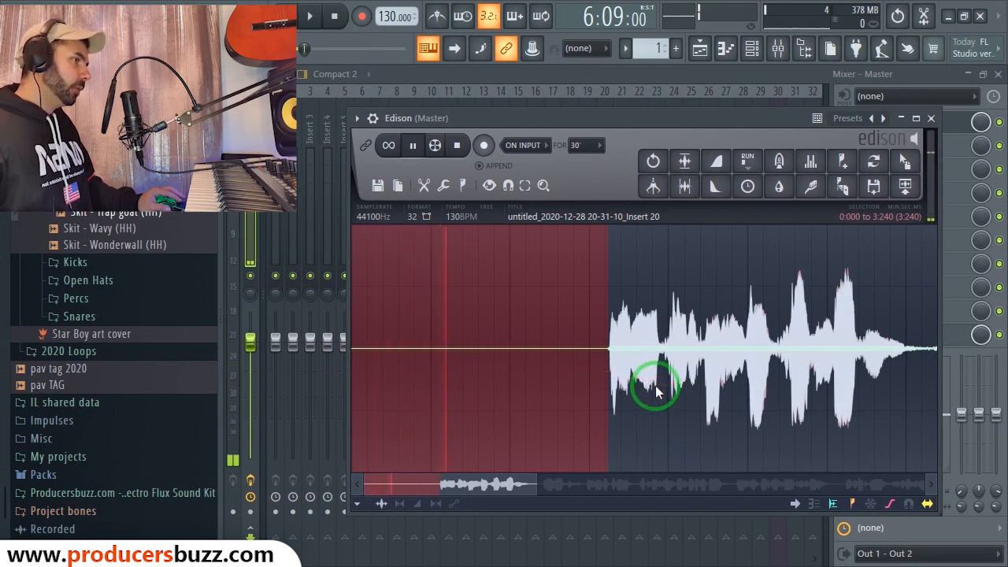
pyautogui.press('space')
# - Select the first phrase's tail and the following gap from 6:065 to 7:670 and play it to locate where the noise starts
pyautogui.moveTo(492, 484); pyautogui.dragTo(560, 482)
pyautogui.moveTo(622, 483); pyautogui.dragTo(552, 482)
pyautogui.moveTo(530, 484); pyautogui.dragTo(557, 490)
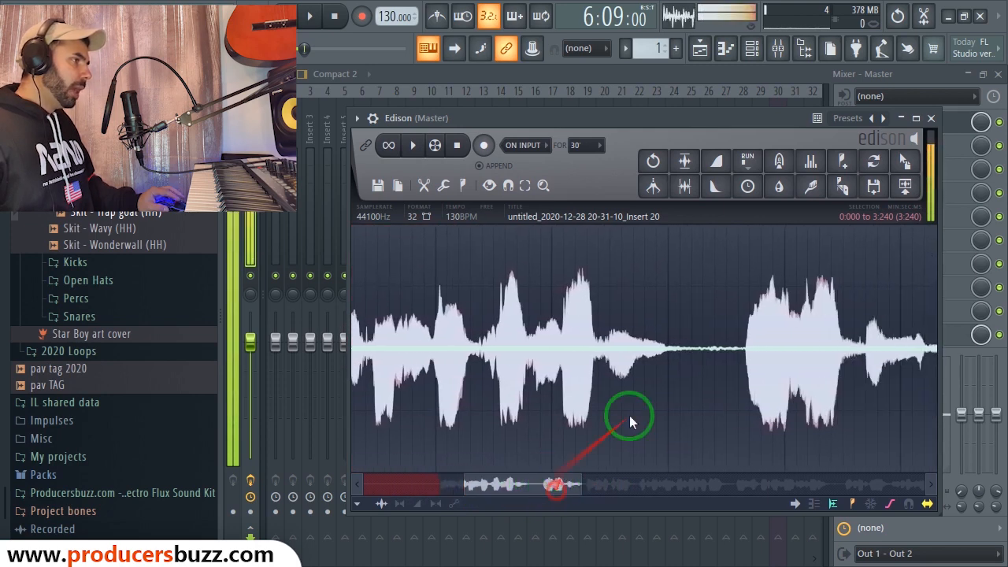
pyautogui.click(724, 342)
pyautogui.moveTo(744, 356); pyautogui.dragTo(612, 355)
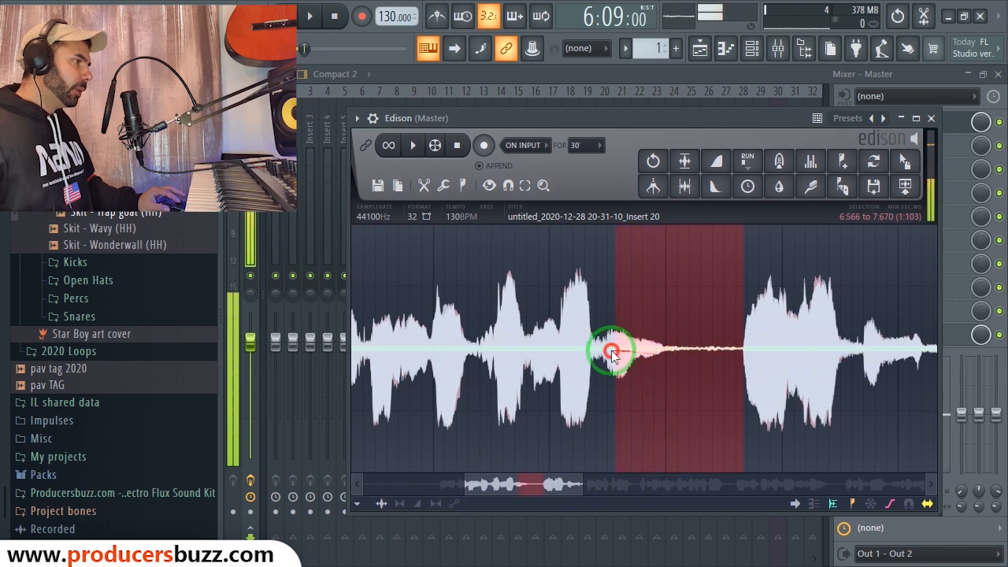
pyautogui.press('space')
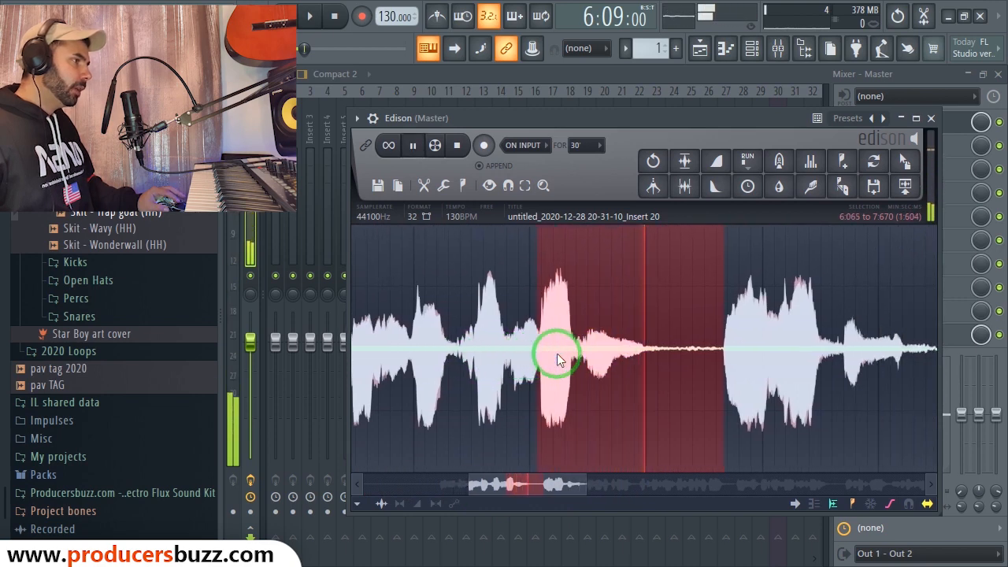
pyautogui.moveTo(512, 349); pyautogui.dragTo(575, 357)
pyautogui.press('space')
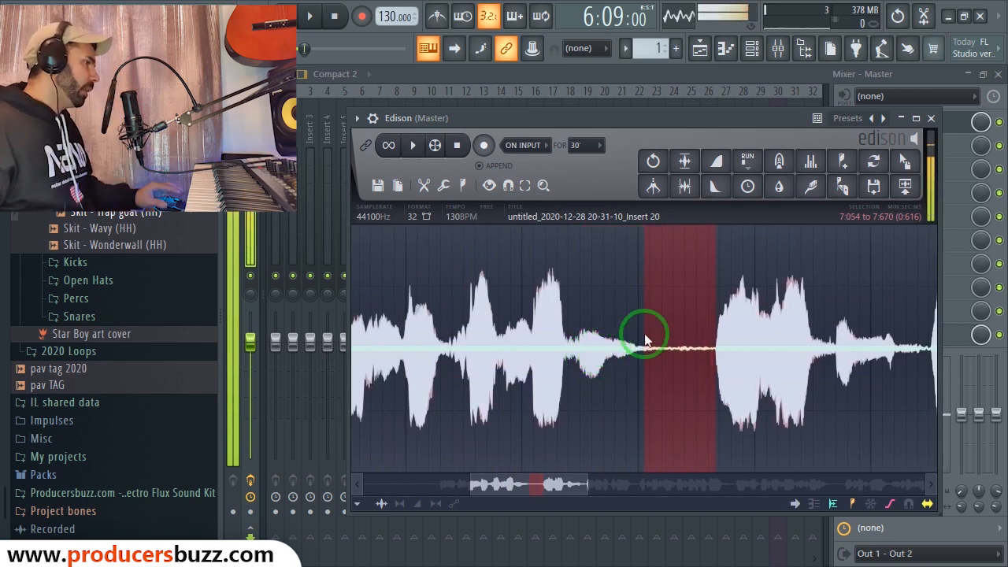
# - Select the start of the noisy gap after the first phrase, from 7:067 to 7:349, and apply Fade out
pyautogui.moveTo(662, 363)
pyautogui.mouseDown()
pyautogui.moveTo(670, 360)
pyautogui.moveTo(655, 356)
pyautogui.moveTo(647, 367)
pyautogui.mouseUp()
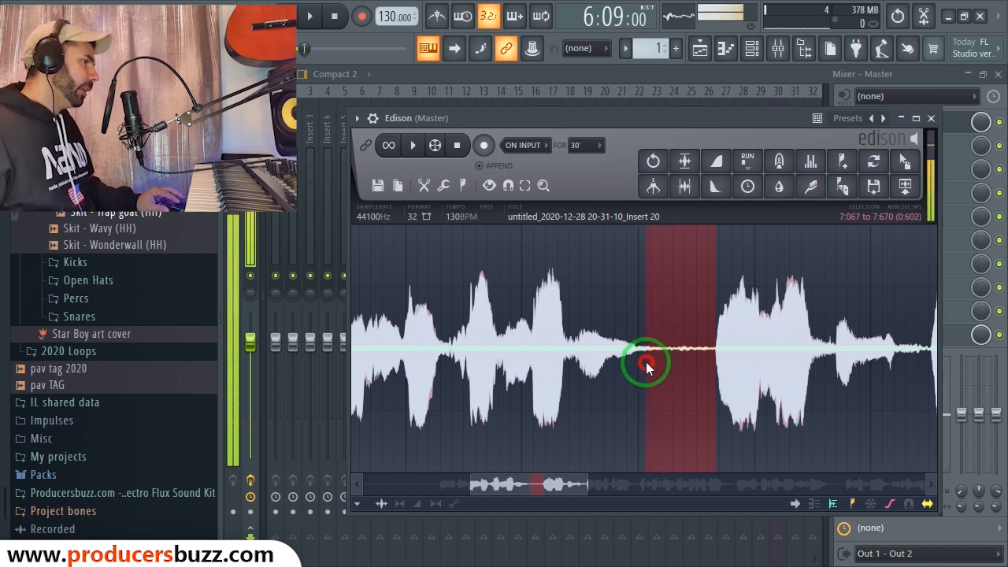
pyautogui.moveTo(721, 354); pyautogui.dragTo(688, 336)
pyautogui.rightClick(668, 346)
pyautogui.click(673, 322)
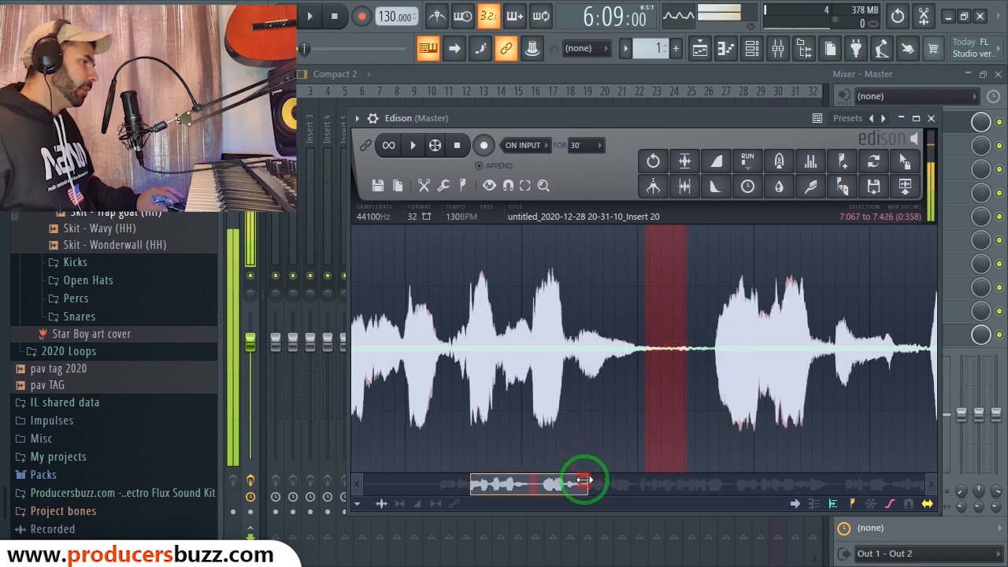
pyautogui.moveTo(588, 483); pyautogui.dragTo(564, 484)
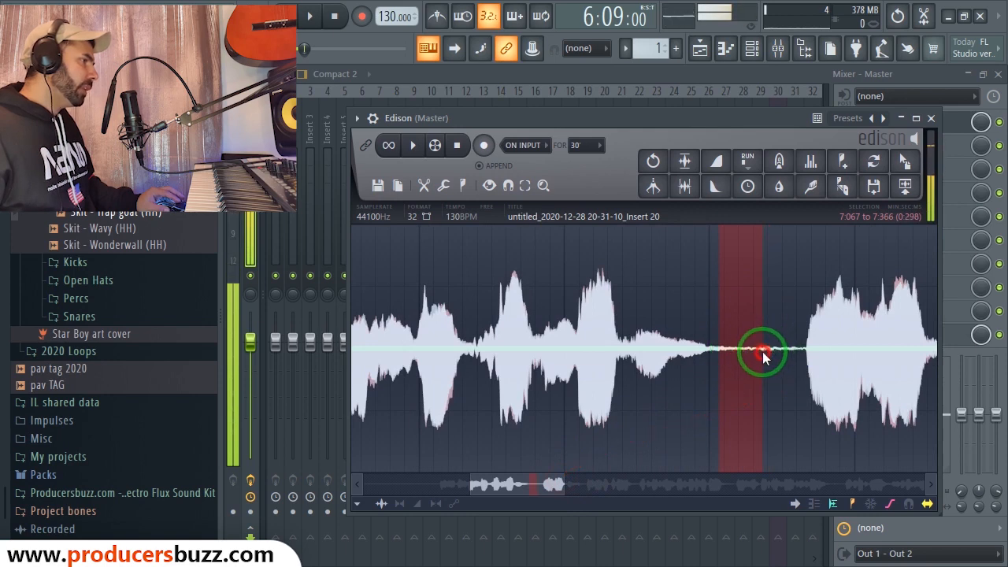
pyautogui.scroll(-4, 757, 351)
pyautogui.scroll(1, 745, 352)
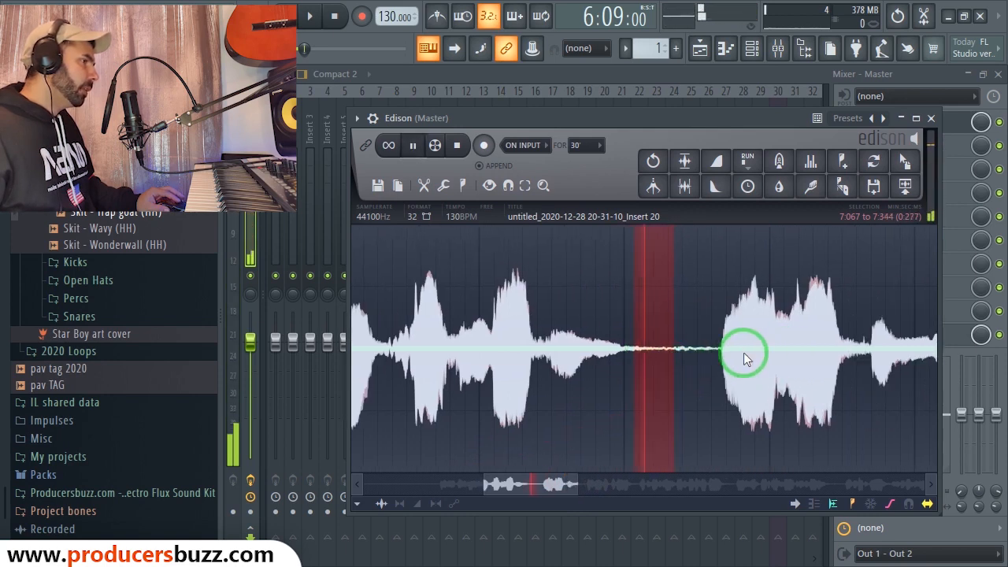
pyautogui.scroll(-1, 742, 352)
pyautogui.moveTo(644, 350); pyautogui.dragTo(660, 356)
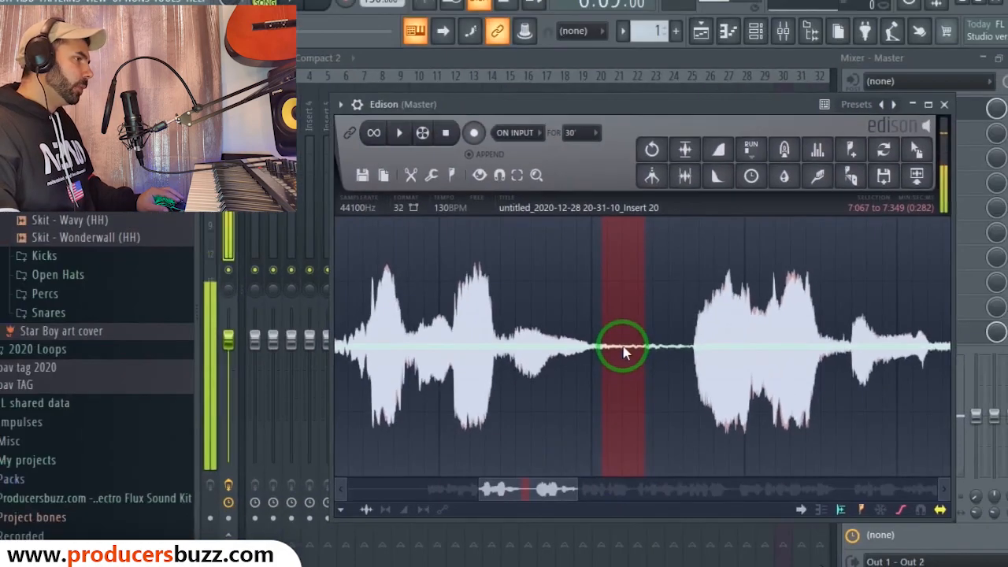
pyautogui.rightClick(624, 348)
pyautogui.click(650, 407)
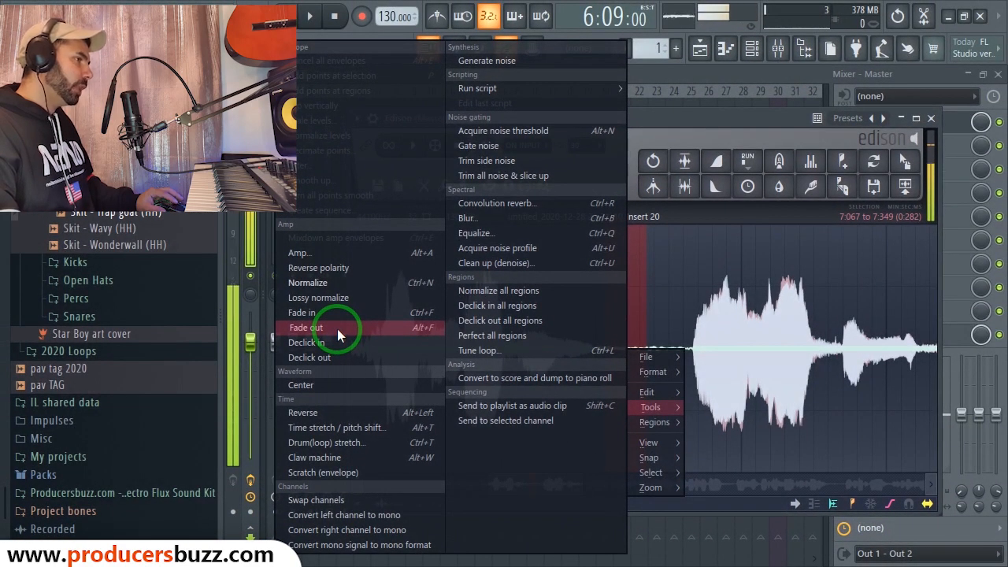
pyautogui.click(339, 335)
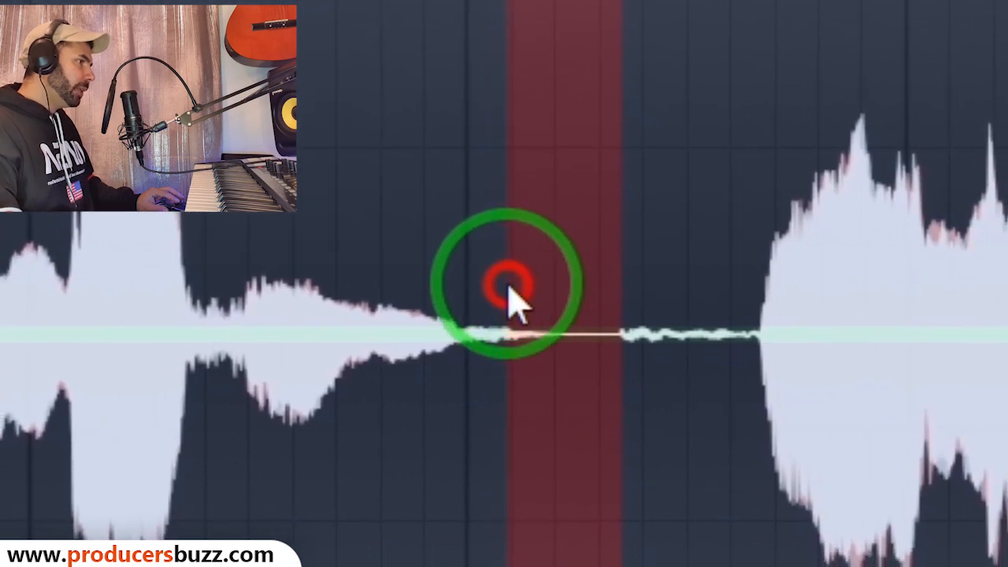
# - Select the remaining noise between the faded section and the second phrase and apply Fade in
pyautogui.moveTo(509, 286)
pyautogui.mouseDown()
pyautogui.moveTo(722, 346)
pyautogui.moveTo(509, 280)
pyautogui.mouseUp()
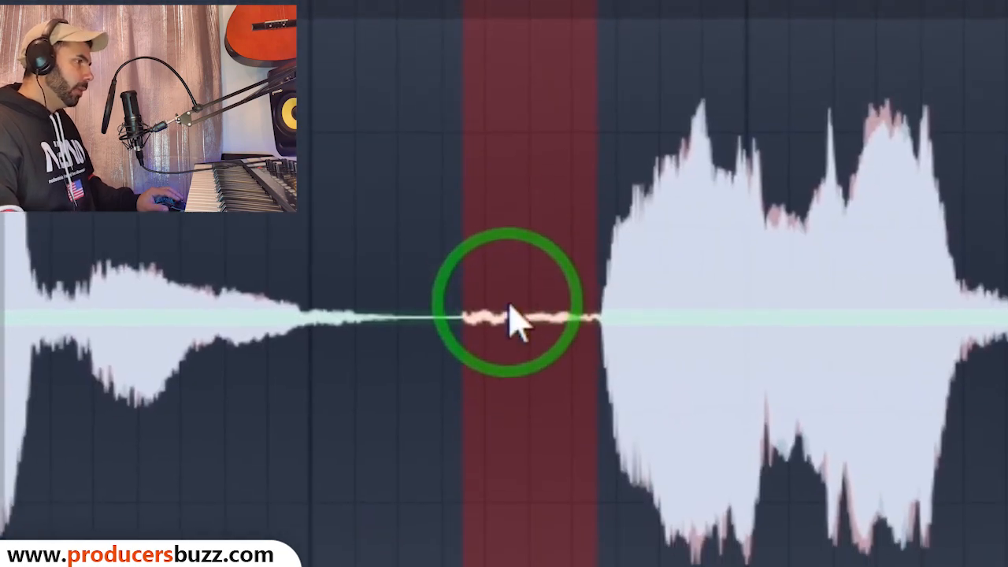
pyautogui.rightClick(433, 269)
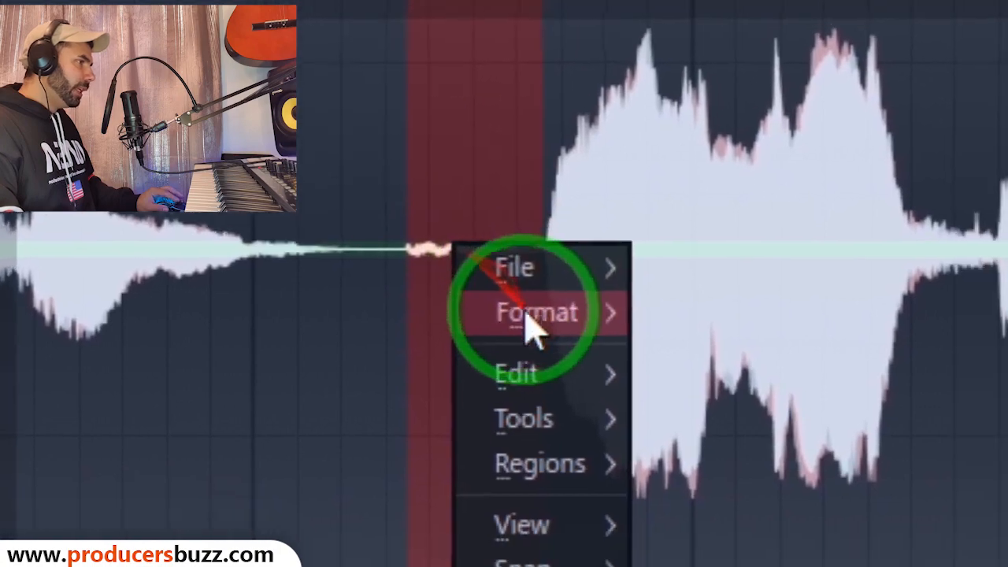
pyautogui.moveTo(520, 327)
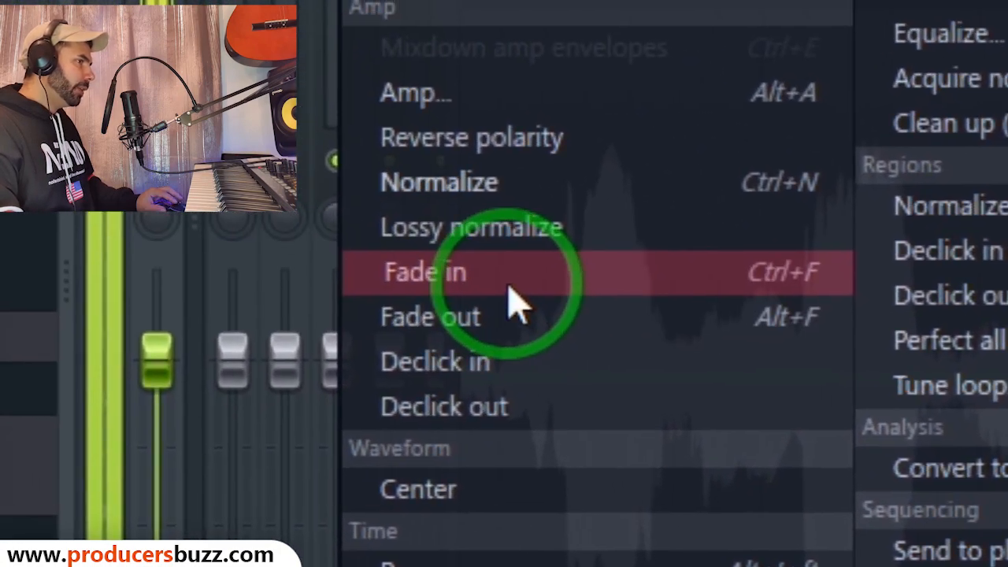
pyautogui.click(508, 291)
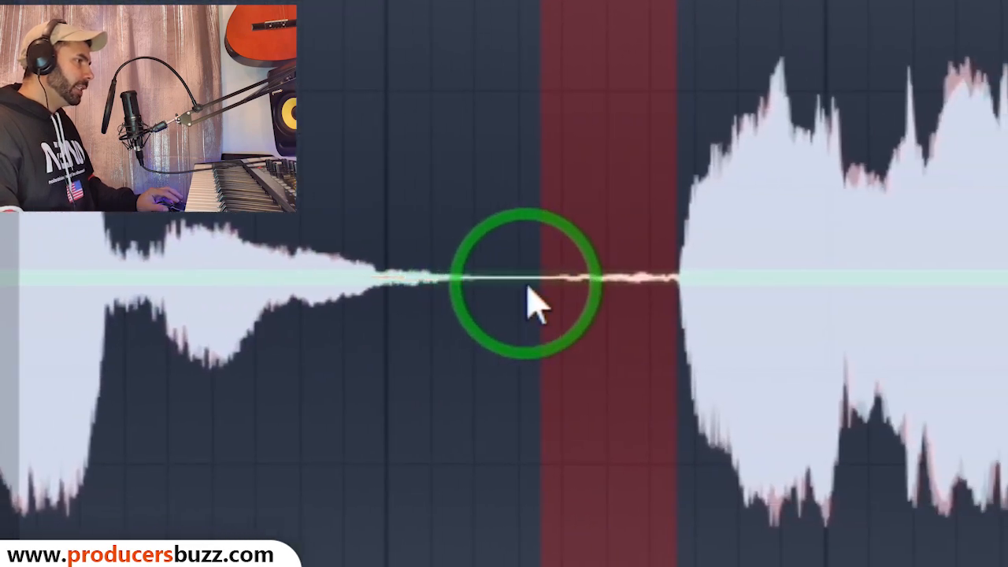
# - Narrow the selection to the last bit of noise directly before the second phrase and apply Fade in again
pyautogui.moveTo(528, 289)
pyautogui.mouseDown()
pyautogui.moveTo(450, 286)
pyautogui.moveTo(539, 288)
pyautogui.moveTo(513, 286)
pyautogui.mouseUp()
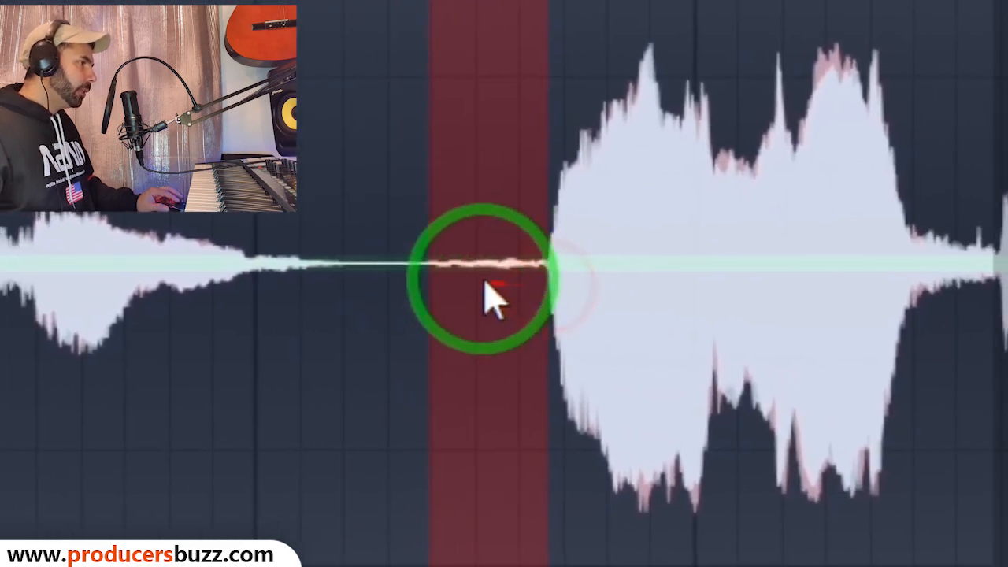
pyautogui.moveTo(407, 277); pyautogui.dragTo(406, 275)
pyautogui.moveTo(517, 290); pyautogui.dragTo(509, 289)
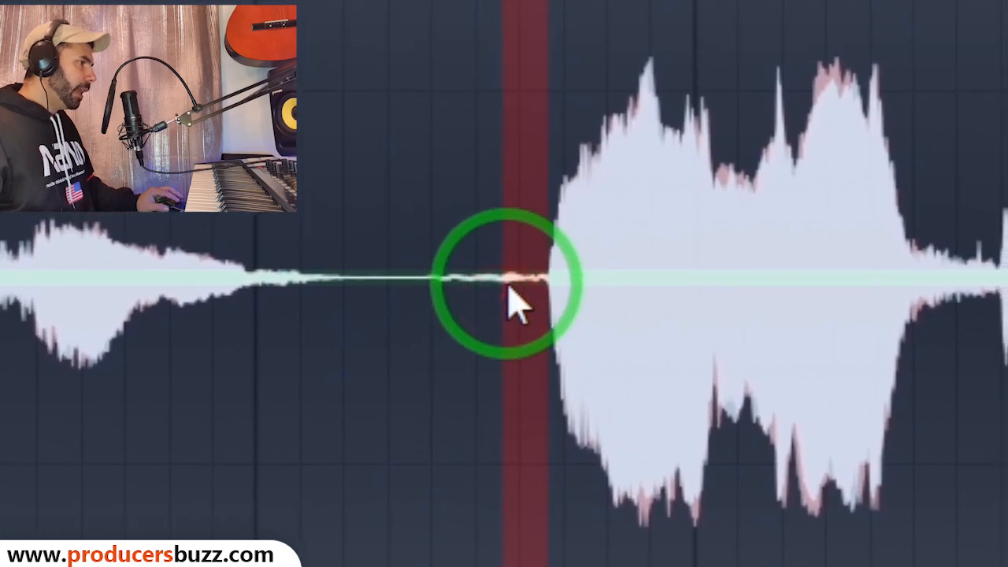
pyautogui.rightClick(509, 289)
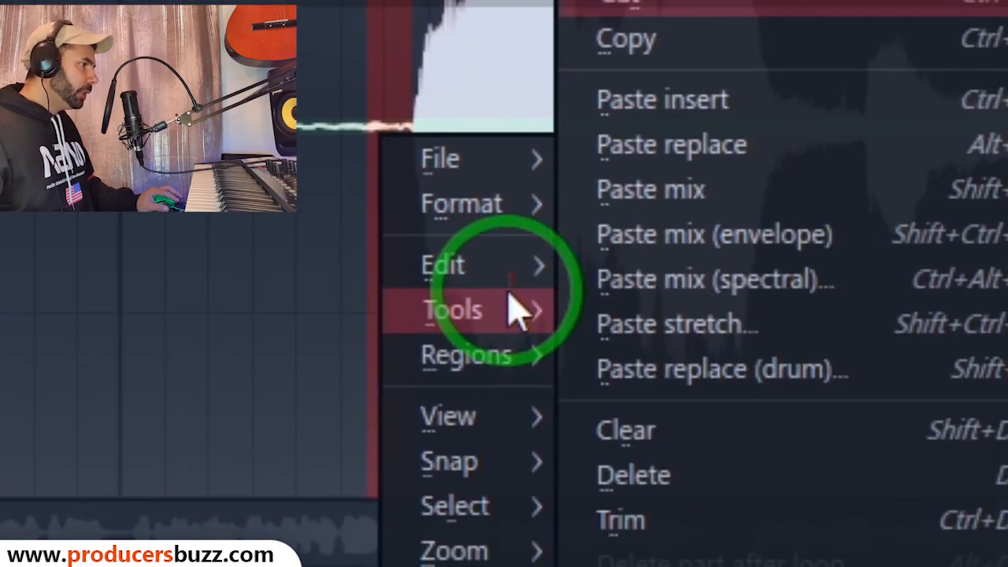
pyautogui.moveTo(643, 461)
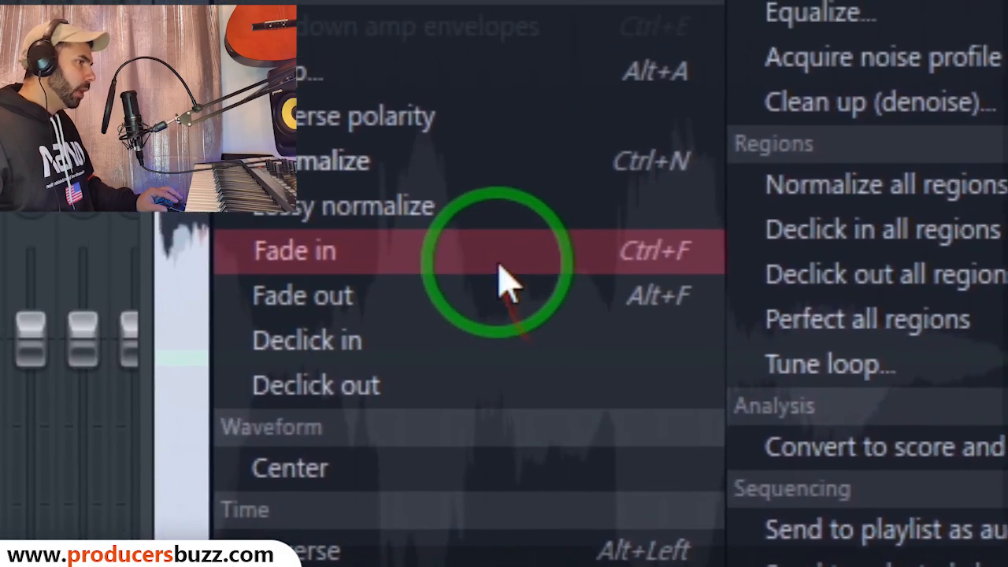
pyautogui.click(499, 266)
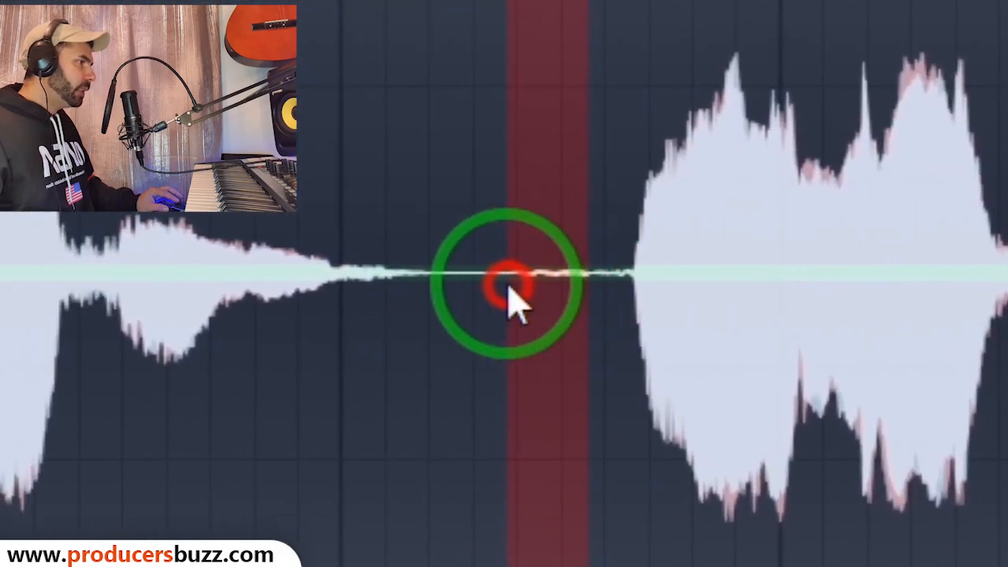
# - Clear the residual noise in the middle of the gap before the second phrase and deselect the range
pyautogui.rightClick(508, 293)
pyautogui.moveTo(610, 429)
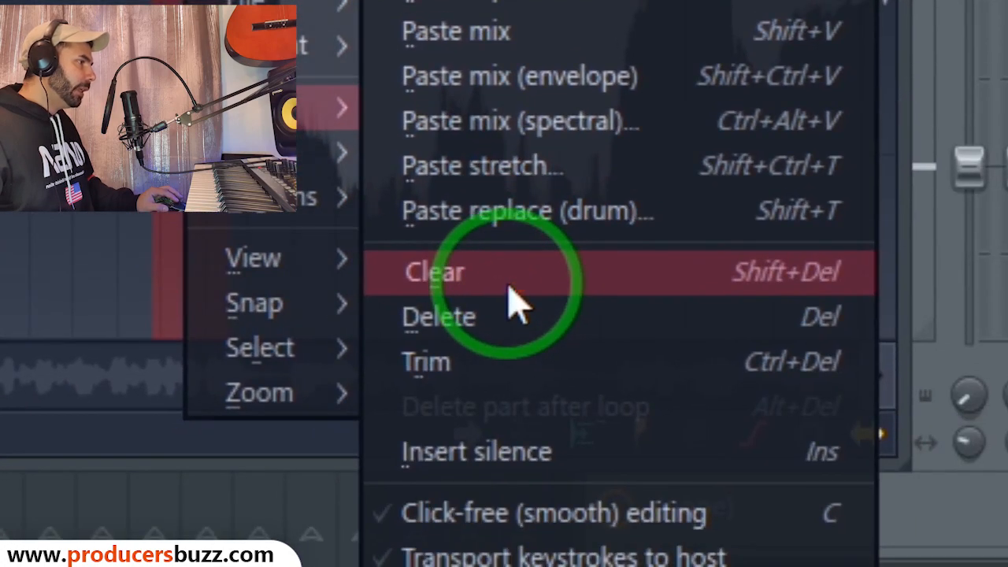
pyautogui.click(748, 449)
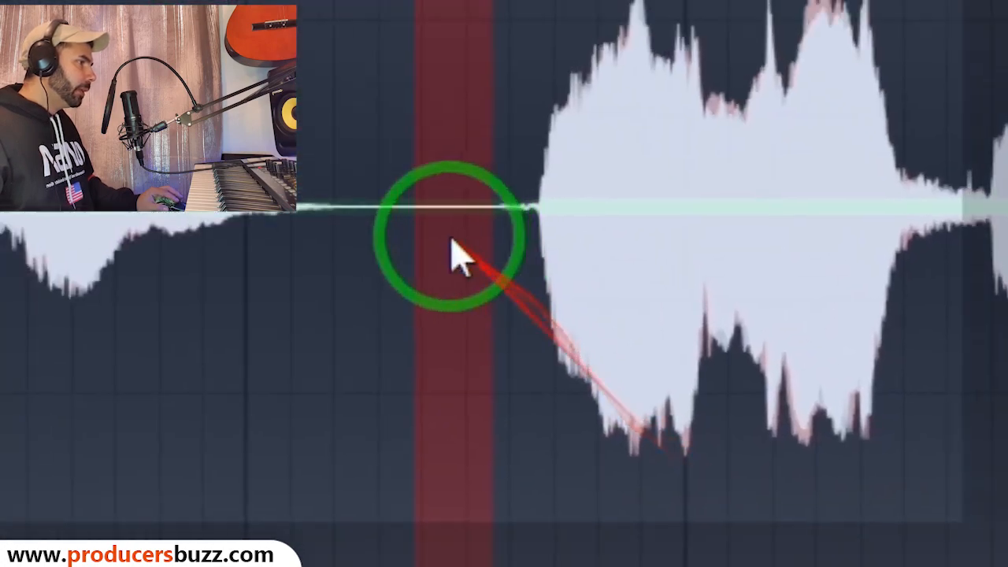
pyautogui.click(449, 238)
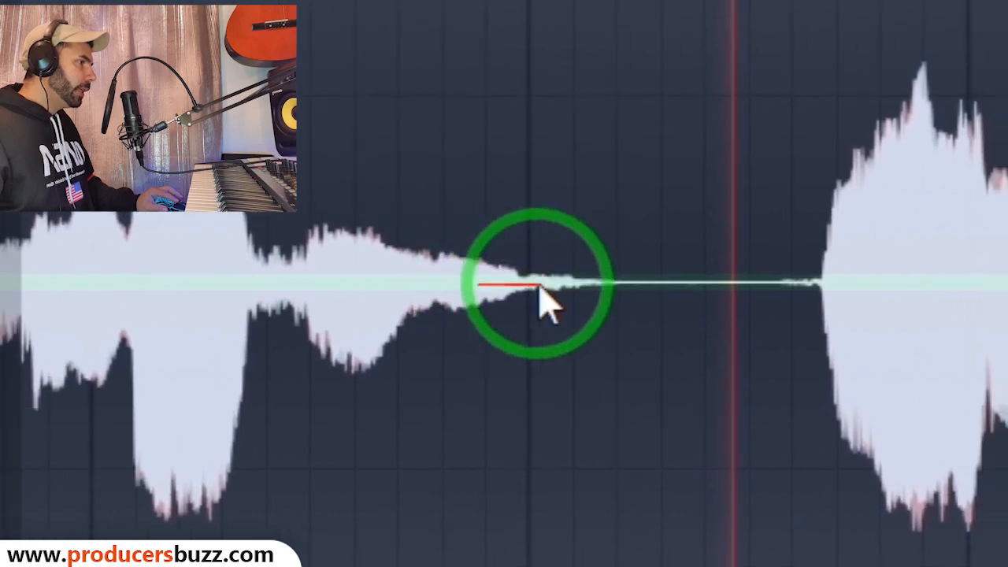
# - Examine the treated gap by selecting short ranges before the second phrase, including 7:534 to 7:653
pyautogui.moveTo(257, 210); pyautogui.dragTo(397, 230)
pyautogui.moveTo(572, 298); pyautogui.dragTo(596, 275)
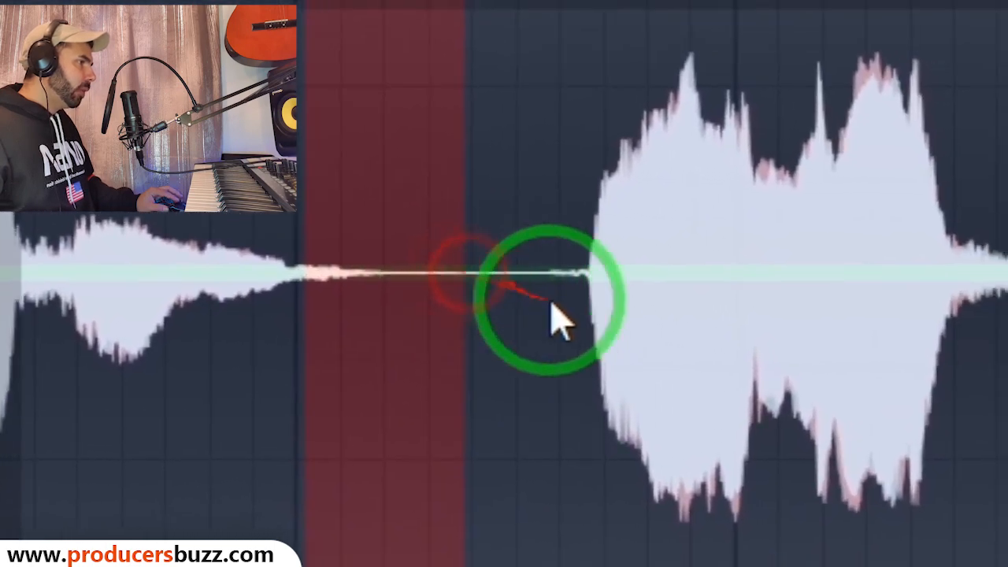
pyautogui.moveTo(676, 301); pyautogui.dragTo(624, 299)
pyautogui.click(486, 283)
pyautogui.moveTo(546, 272); pyautogui.dragTo(462, 278)
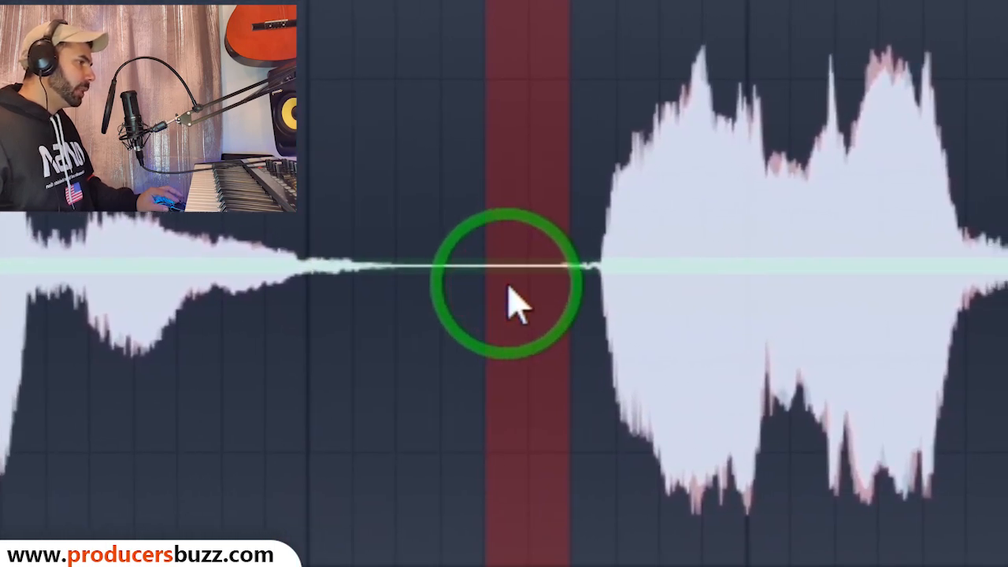
pyautogui.click(519, 290)
pyautogui.click(543, 279)
pyautogui.moveTo(594, 273); pyautogui.dragTo(538, 283)
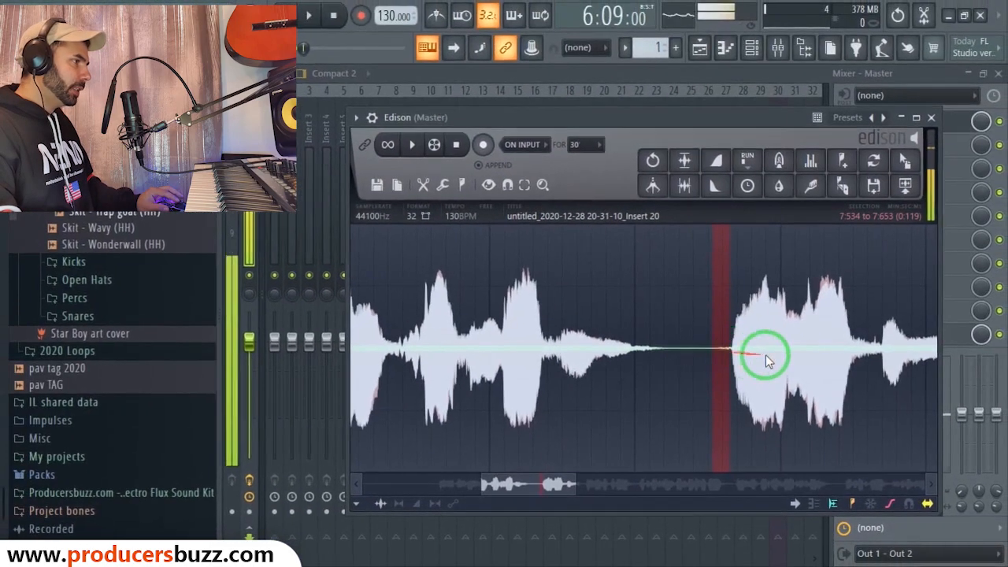
# - Play the first phrase's ending and the treated gap from 6:124 to 7:534, and select 8:179 to 8:461 in the second phrase
pyautogui.moveTo(713, 354); pyautogui.dragTo(547, 352)
pyautogui.press('space')
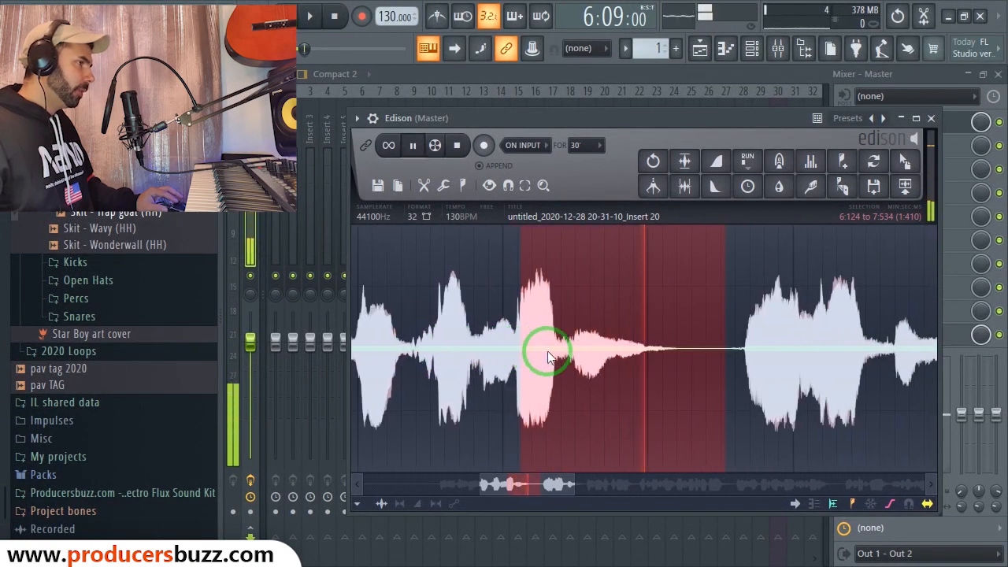
pyautogui.moveTo(649, 358); pyautogui.dragTo(740, 374)
pyautogui.press('space')
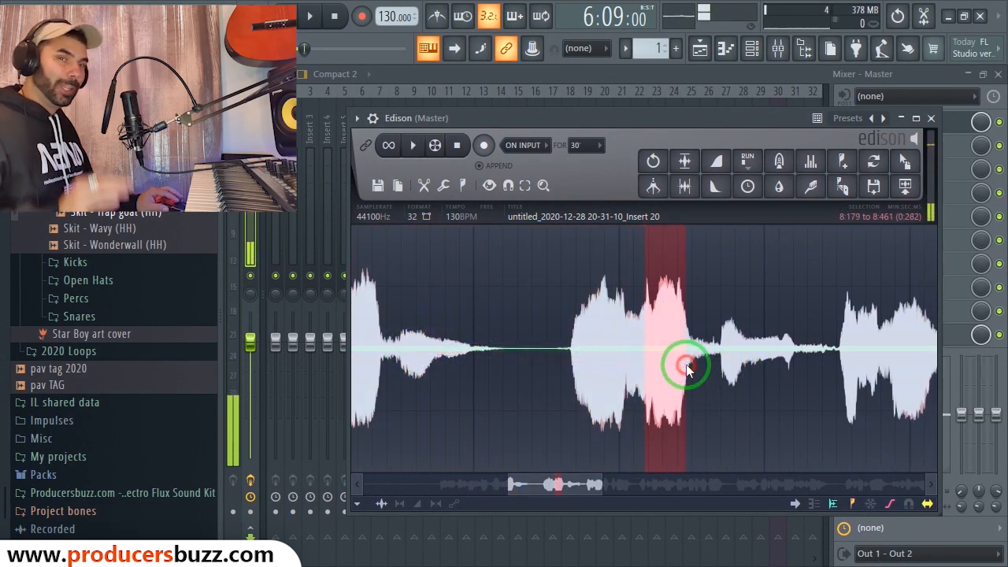
# - Select the noisy phrase tail near the end of the recording, from 19:607 to 20:079, and apply Fade out
pyautogui.moveTo(579, 485); pyautogui.dragTo(607, 485)
pyautogui.click(649, 364)
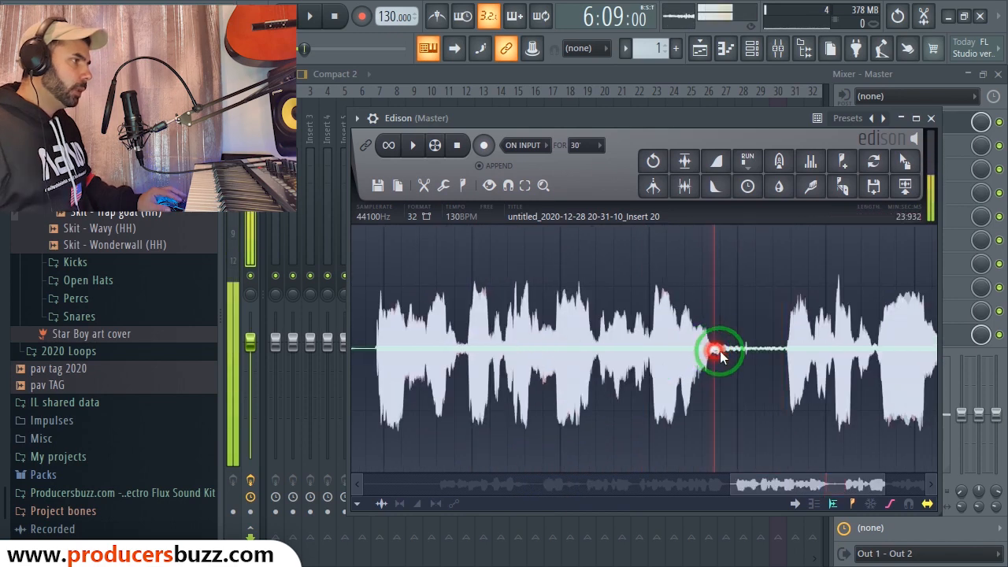
pyautogui.moveTo(745, 349); pyautogui.dragTo(704, 354)
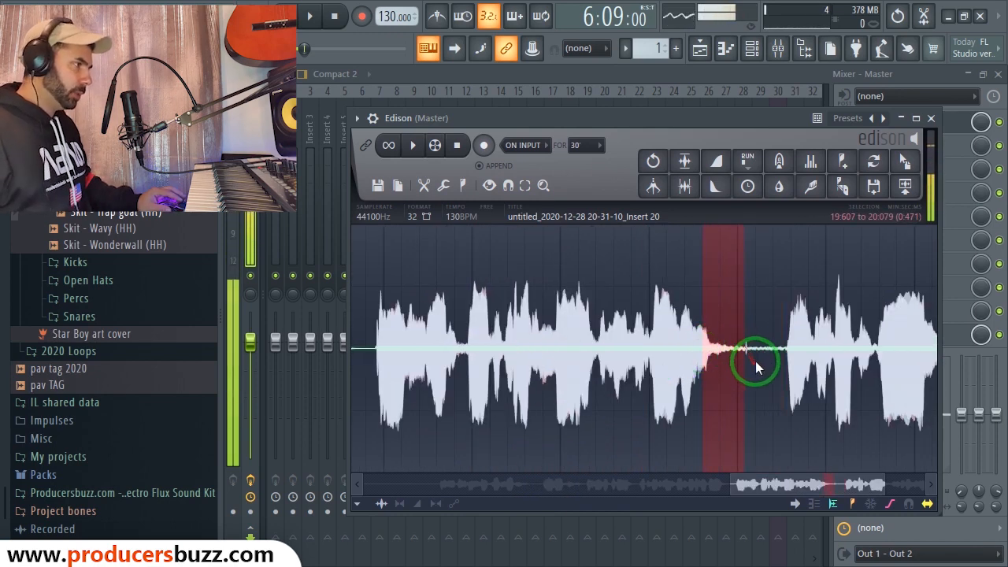
pyautogui.moveTo(888, 486); pyautogui.dragTo(807, 485)
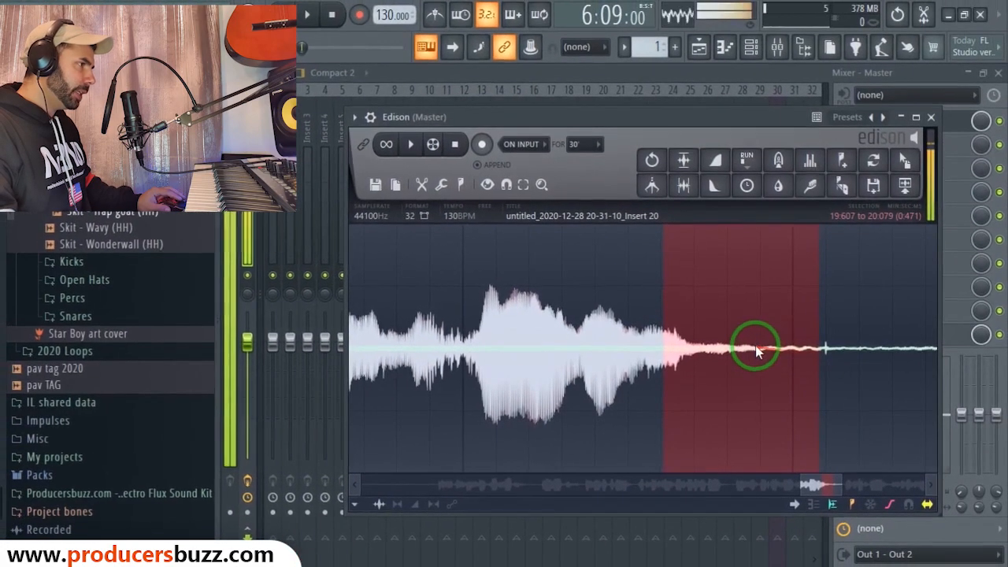
pyautogui.rightClick(755, 351)
pyautogui.moveTo(781, 403)
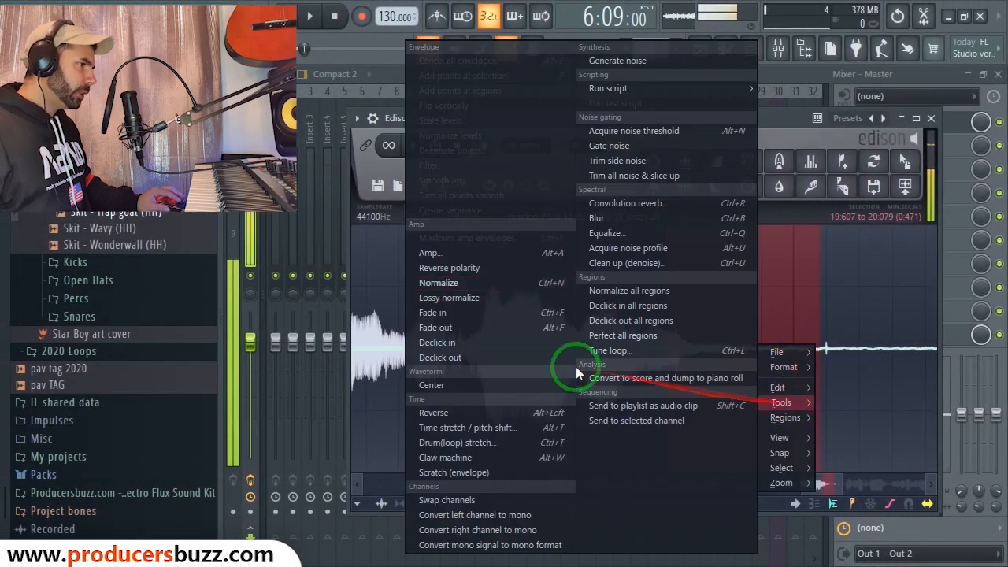
pyautogui.click(501, 339)
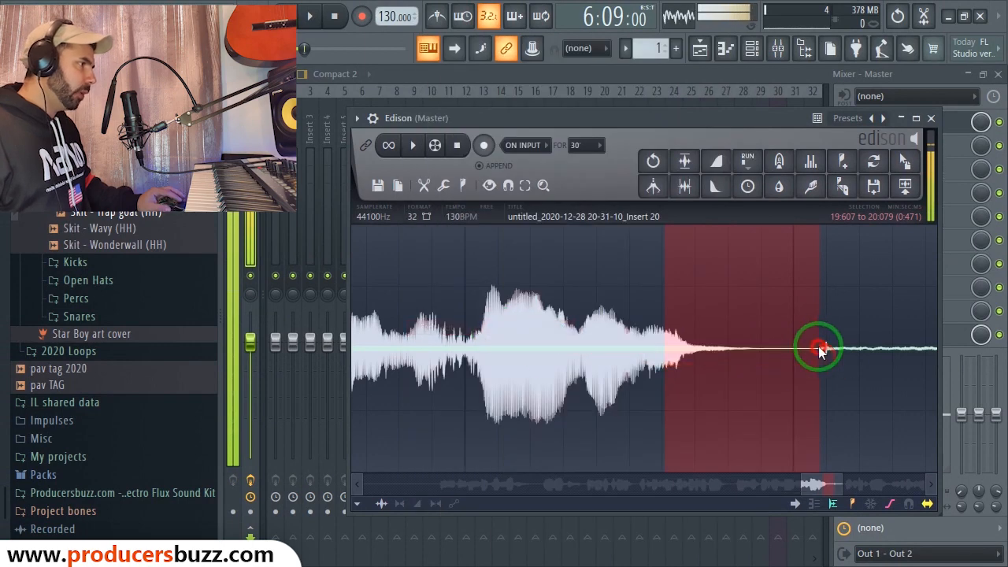
# - Select the residual noise from 20:070 to 20:305 in the gap after the faded phrase tail and clear it
pyautogui.moveTo(817, 346); pyautogui.dragTo(833, 354)
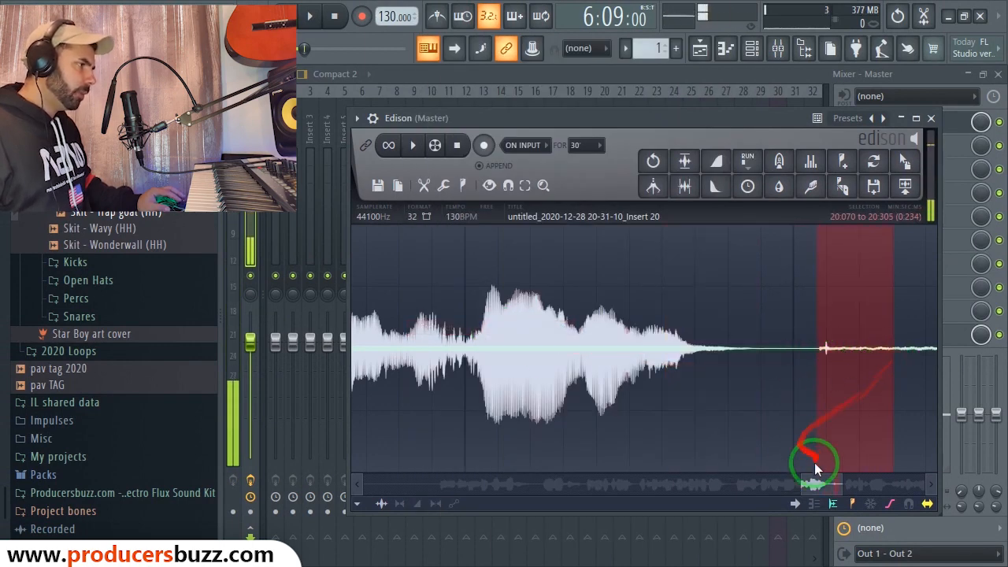
pyautogui.moveTo(815, 468); pyautogui.dragTo(828, 480)
pyautogui.rightClick(742, 339)
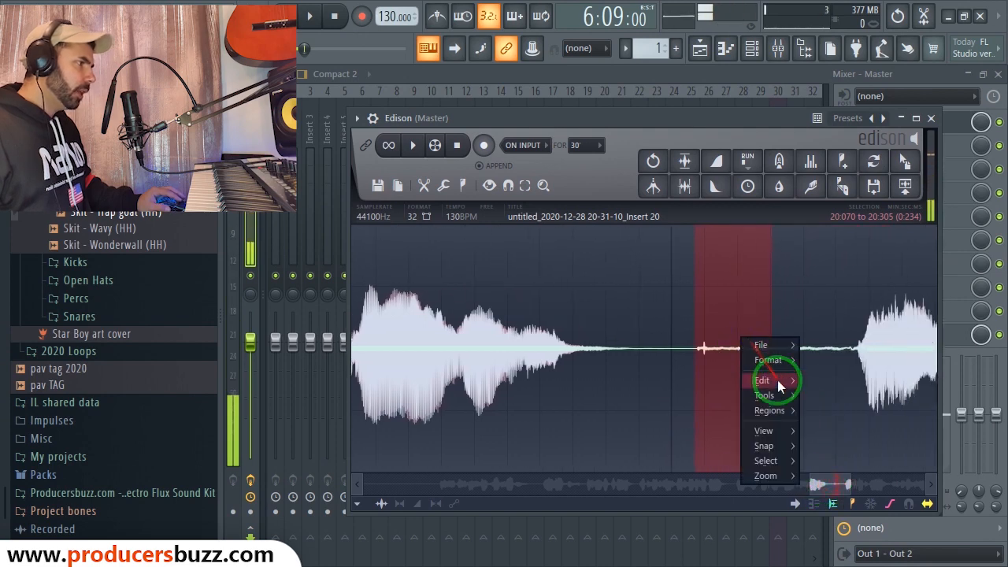
pyautogui.moveTo(775, 396)
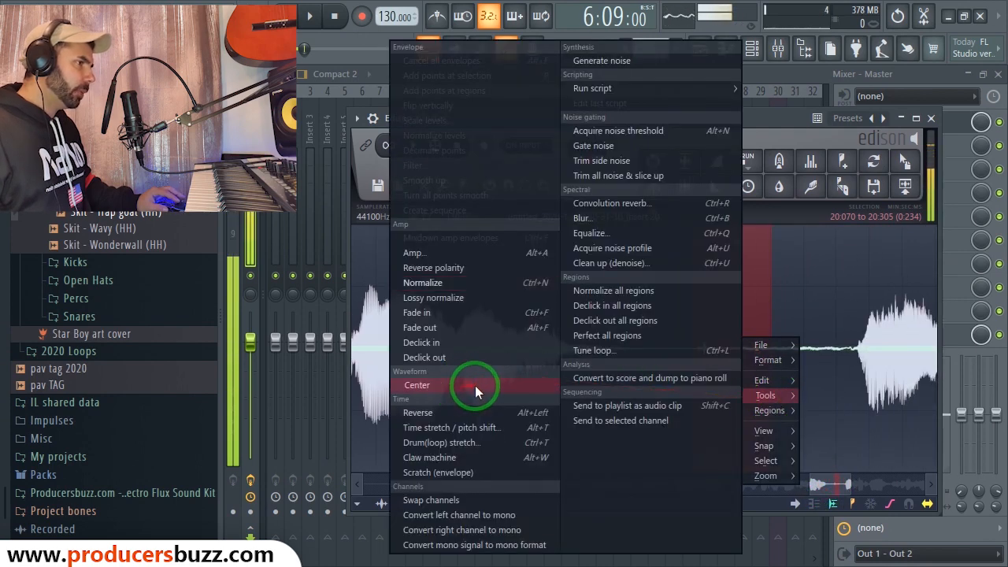
pyautogui.click(776, 381)
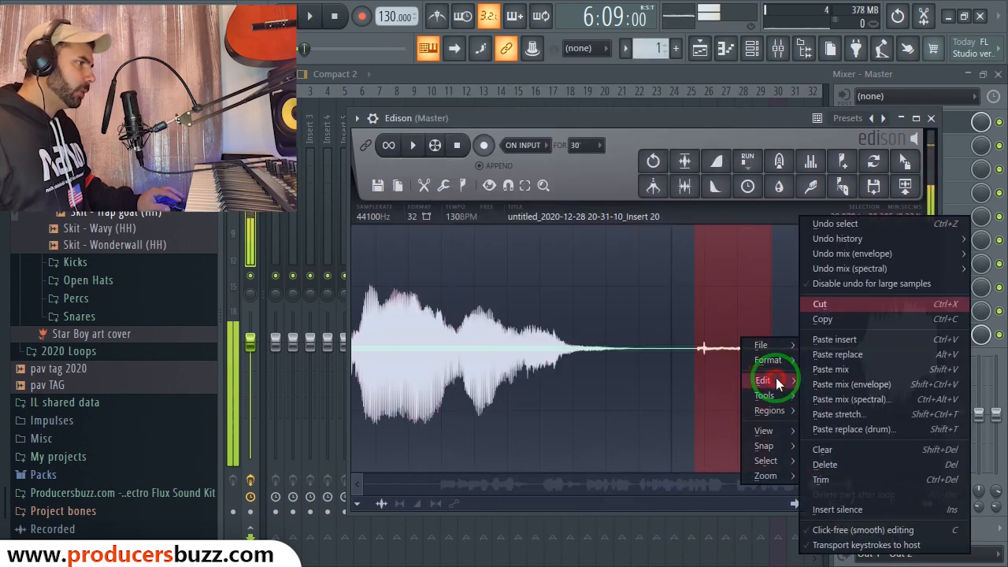
pyautogui.click(824, 450)
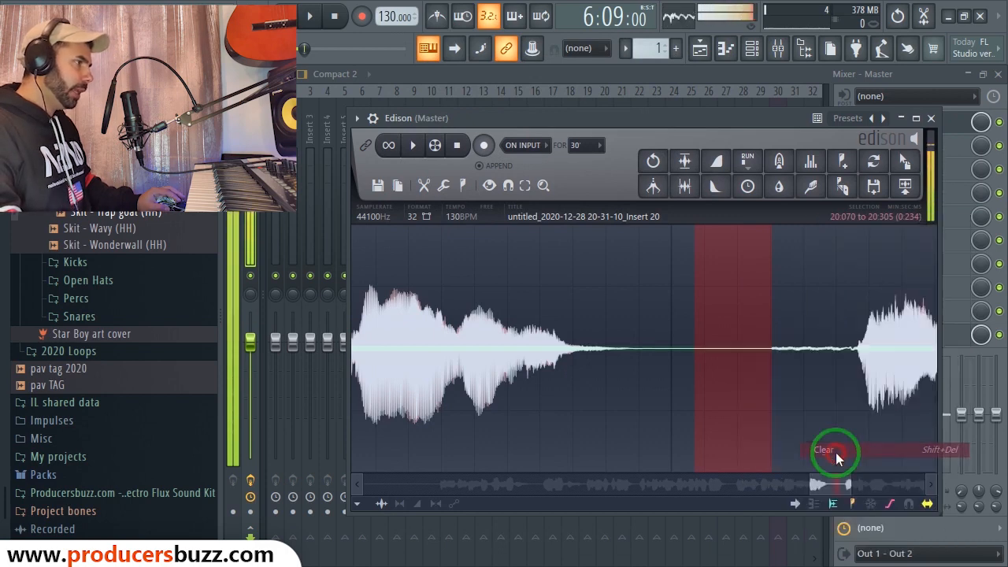
# - Apply Fade in to the noise from 20:305 to 20:563 leading into the last phrase, and deselect the range
pyautogui.moveTo(773, 349); pyautogui.dragTo(858, 357)
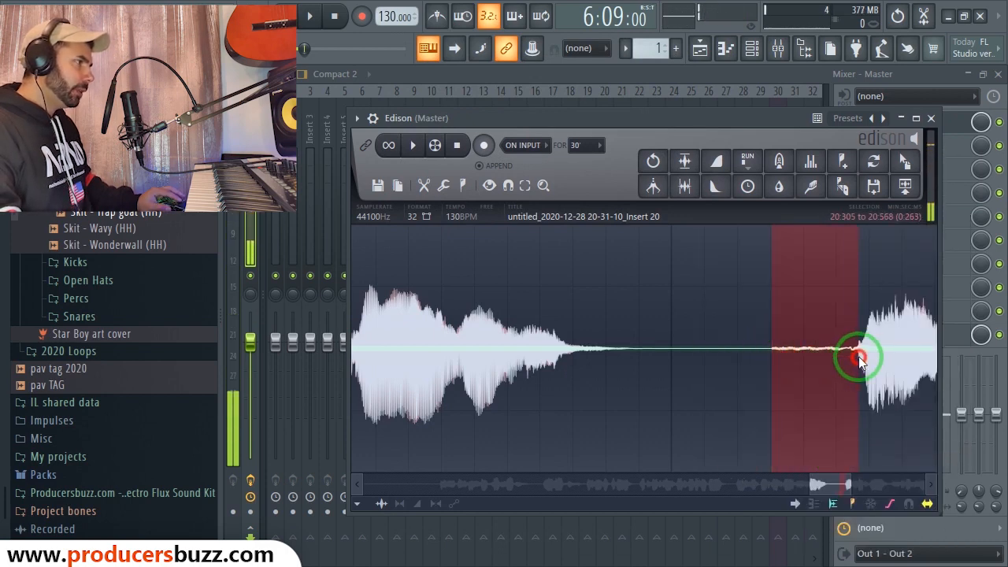
pyautogui.rightClick(857, 356)
pyautogui.click(873, 413)
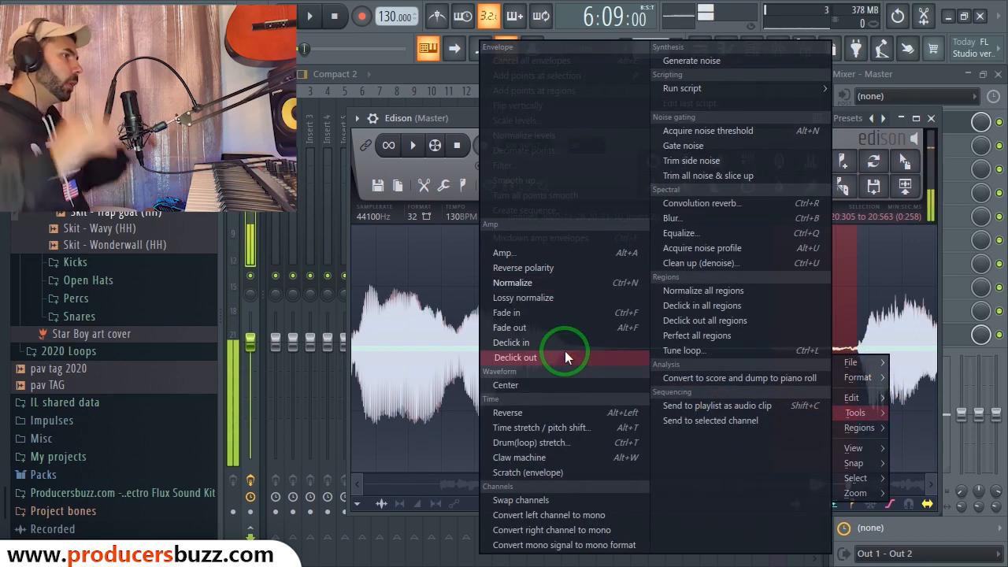
pyautogui.click(521, 318)
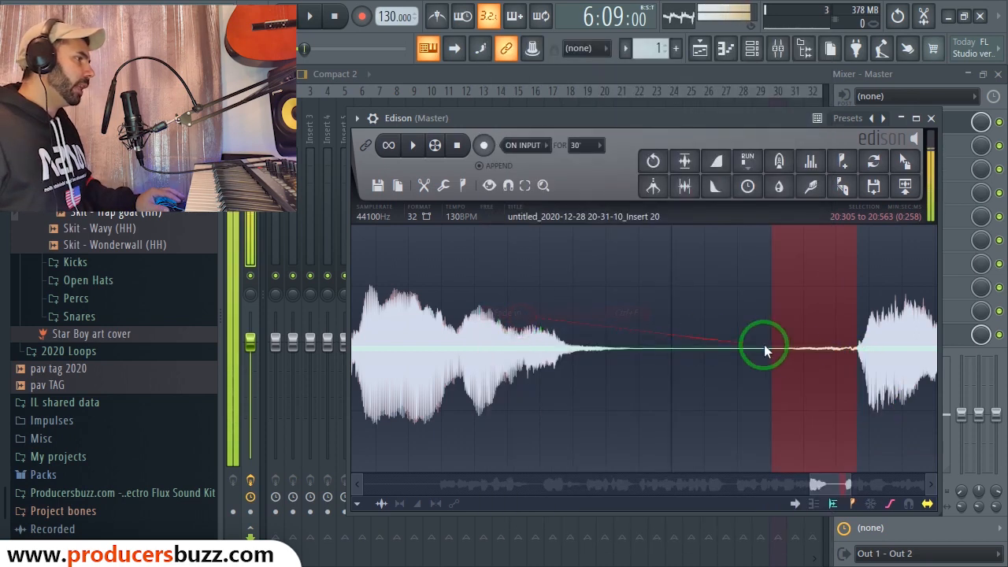
pyautogui.click(839, 362)
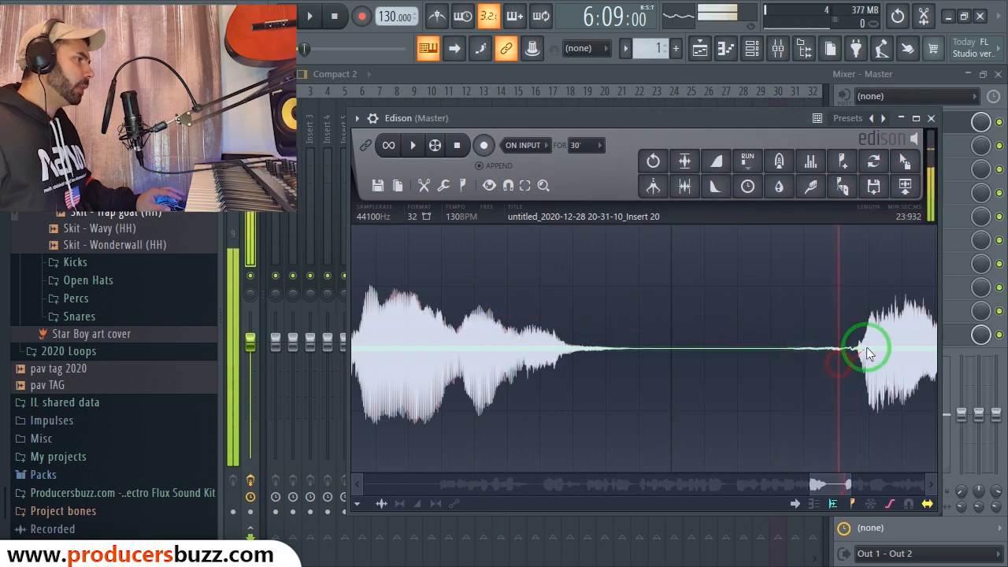
# - Clear the remaining noise from 20:307 to 20:470 before the last phrase
pyautogui.rightClick(805, 356)
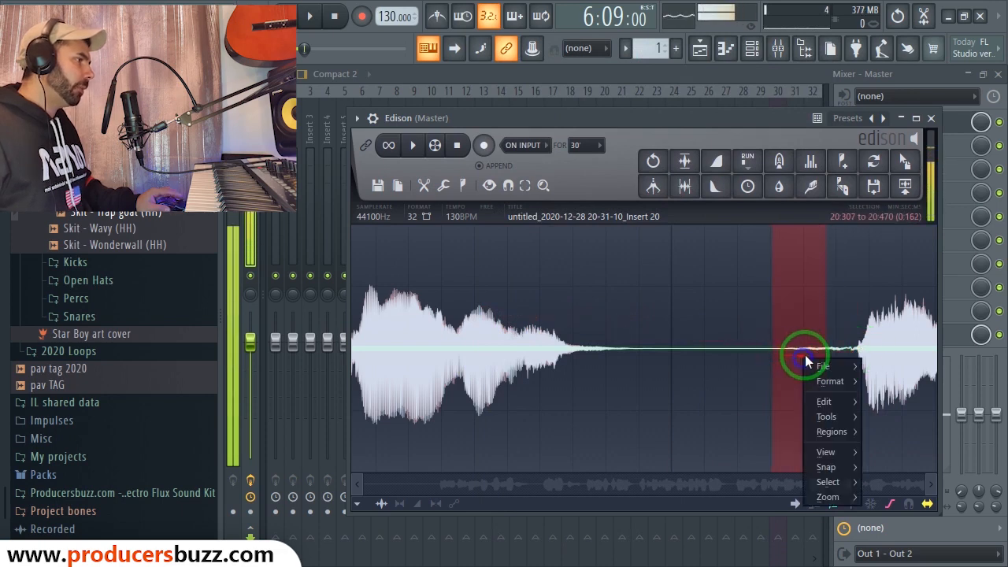
pyautogui.click(825, 420)
pyautogui.click(824, 402)
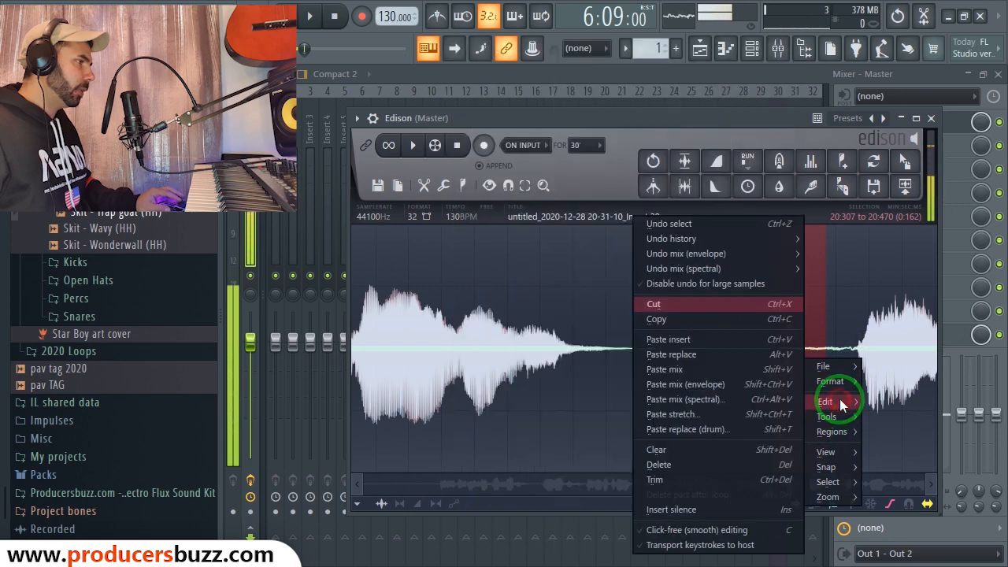
pyautogui.click(680, 449)
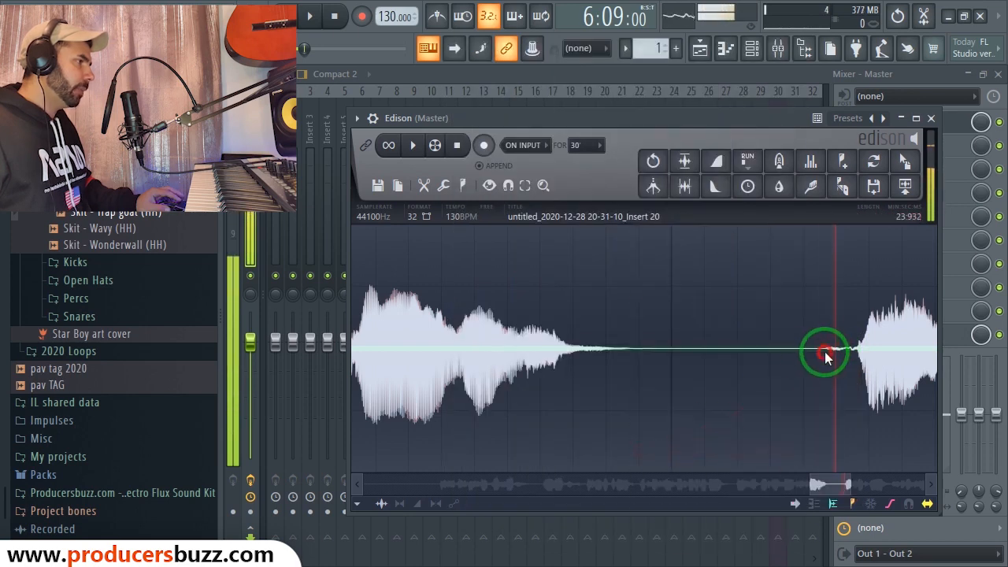
# - Select the short noisy lead-in from 20:470 to 20:573 just before the last phrase and apply Fade in
pyautogui.moveTo(824, 356); pyautogui.dragTo(857, 359)
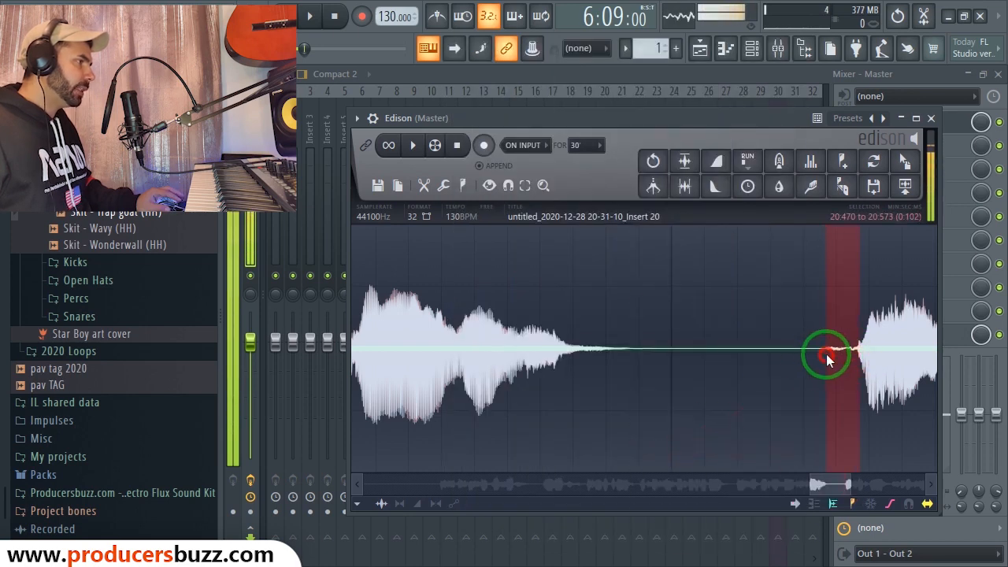
pyautogui.rightClick(832, 354)
pyautogui.click(863, 406)
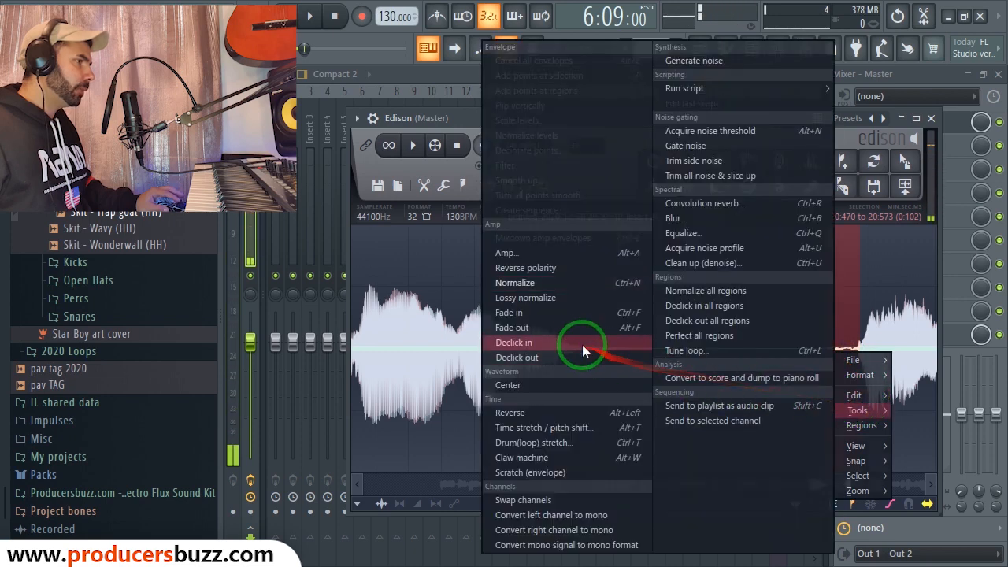
pyautogui.click(558, 319)
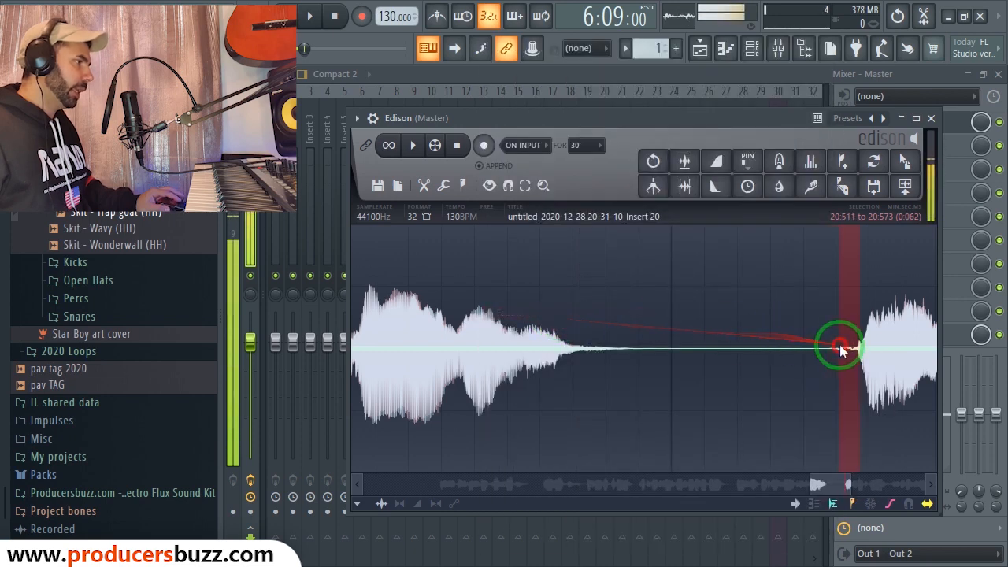
# - Play the treated gap from 19:601 to 20:573, and select from 20:327 to the end of the recording
pyautogui.press('space')
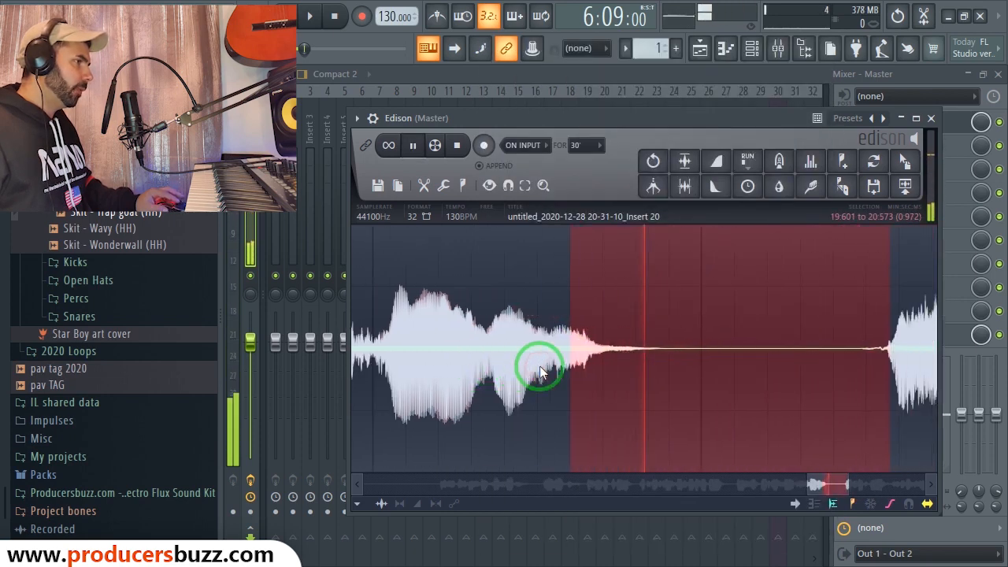
pyautogui.moveTo(644, 361); pyautogui.dragTo(378, 362)
pyautogui.press('space')
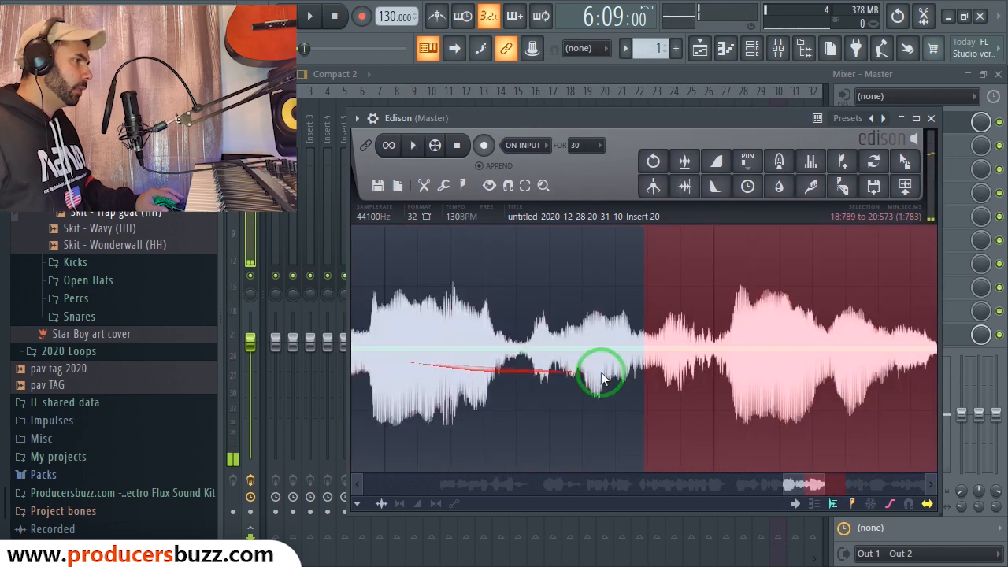
pyautogui.moveTo(834, 487); pyautogui.dragTo(984, 367)
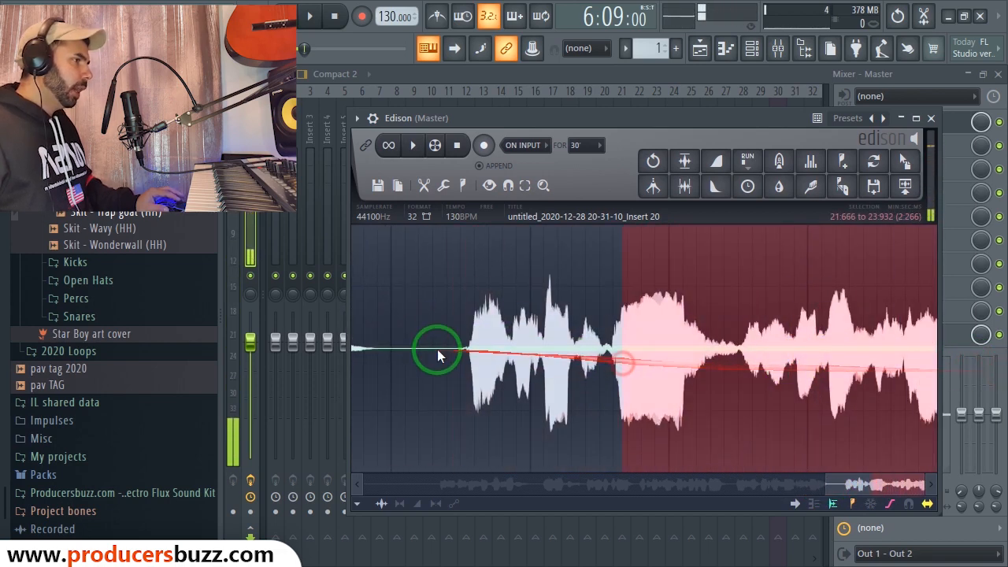
pyautogui.moveTo(451, 351); pyautogui.dragTo(437, 352)
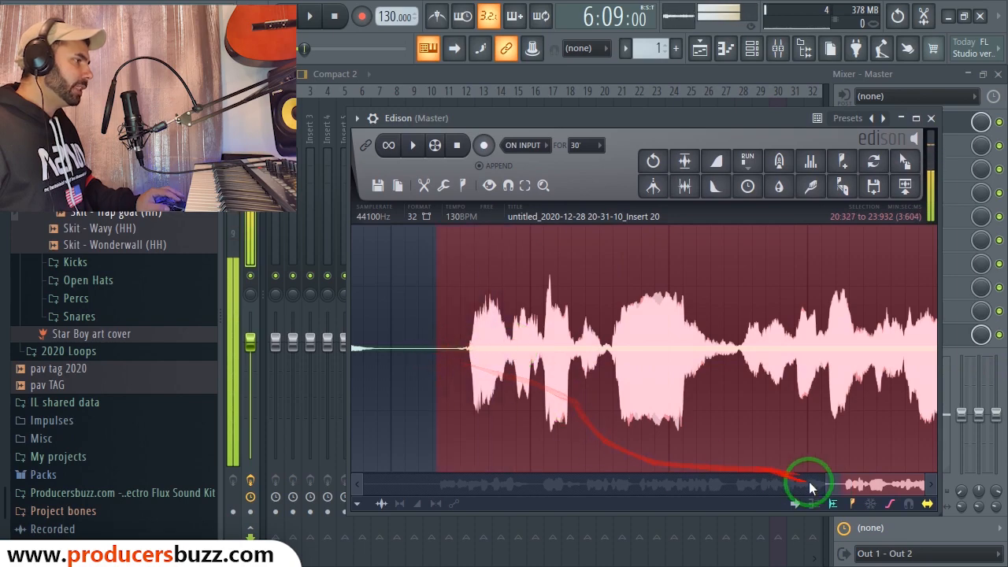
# - Select from 3:046, just before the first phrase, to the end of the recording and play the cleaned vocal
pyautogui.moveTo(819, 483); pyautogui.dragTo(369, 455)
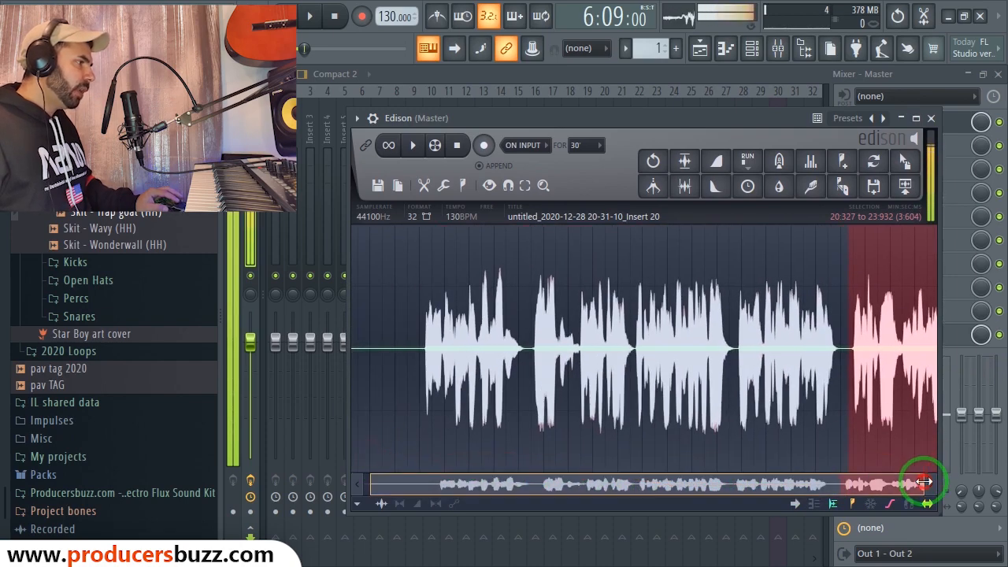
pyautogui.moveTo(924, 482); pyautogui.dragTo(751, 406)
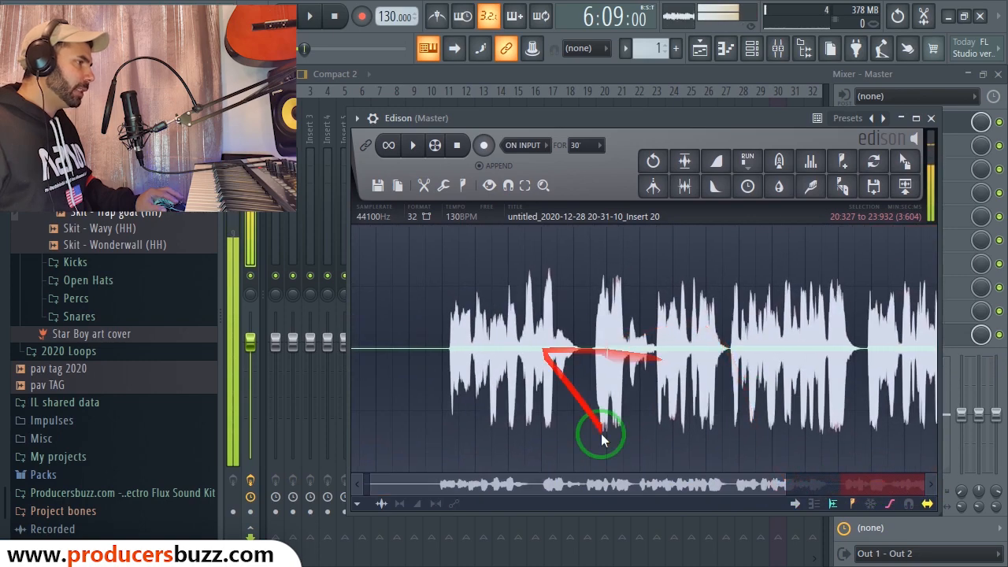
pyautogui.moveTo(786, 483); pyautogui.dragTo(503, 313)
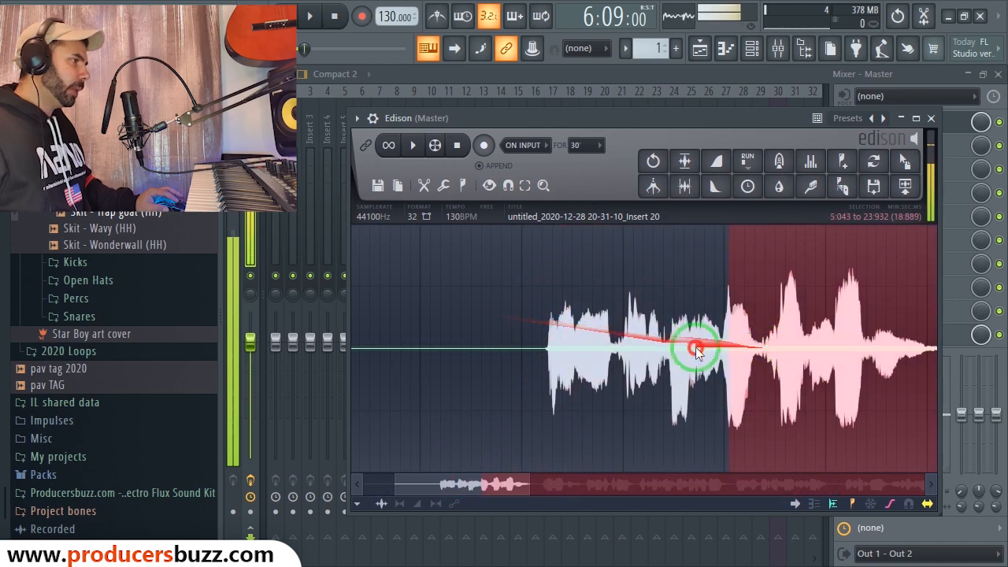
pyautogui.moveTo(696, 347); pyautogui.dragTo(525, 346)
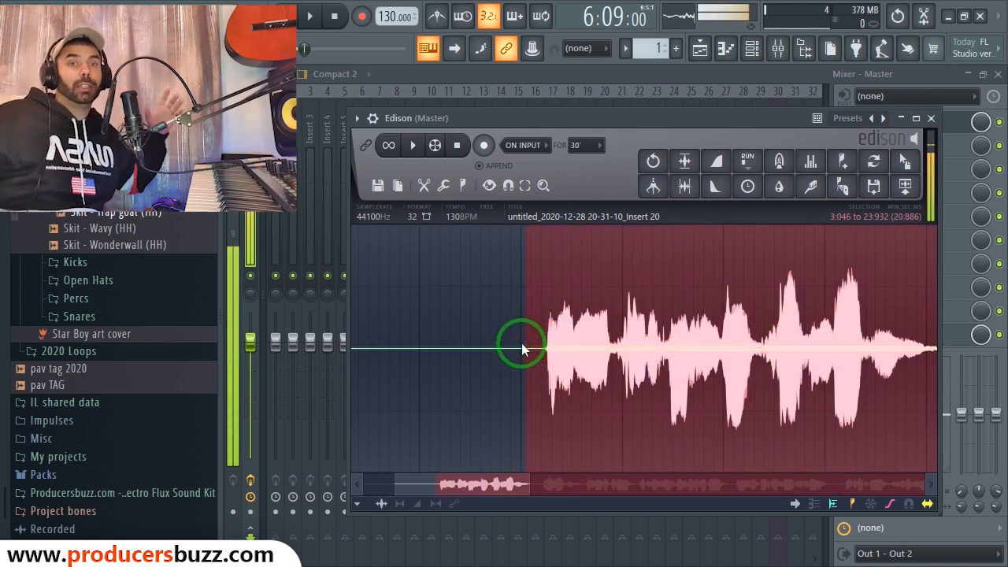
pyautogui.press('space')
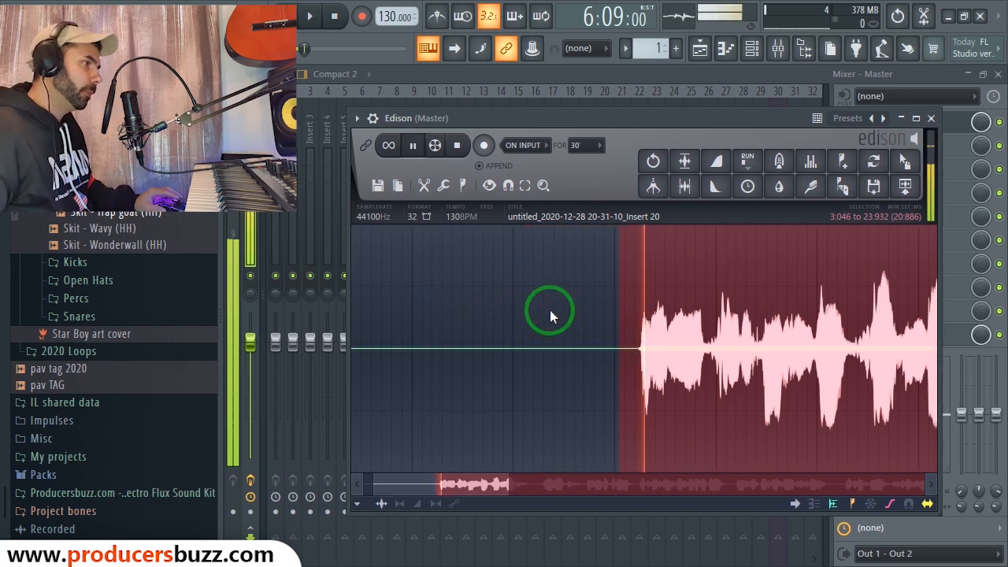
pyautogui.press('space')
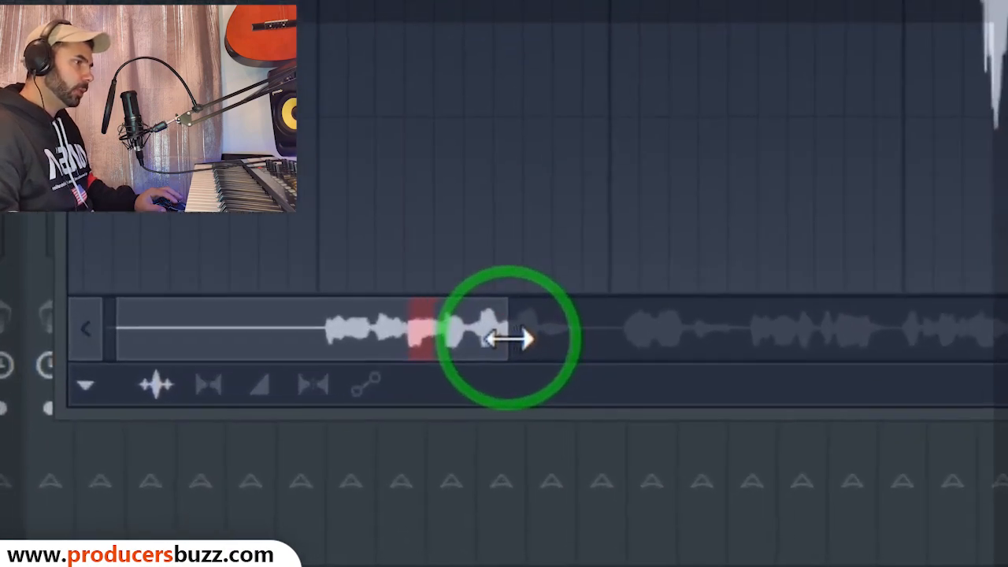
# - Locate the click noise between two words in the first phrase and play the range around it
pyautogui.moveTo(503, 487); pyautogui.dragTo(499, 488)
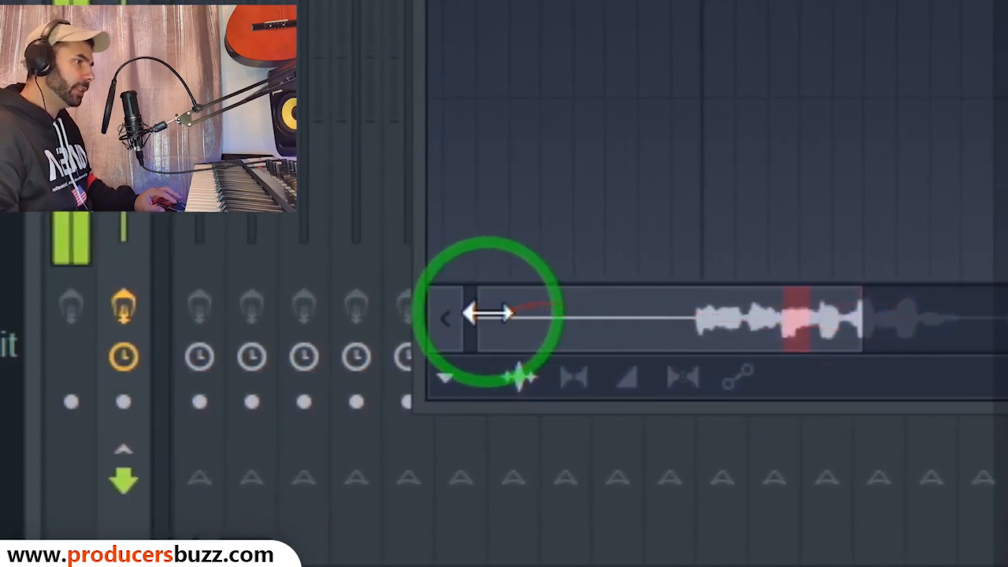
pyautogui.moveTo(282, 318); pyautogui.dragTo(505, 333)
pyautogui.moveTo(445, 273); pyautogui.dragTo(508, 293)
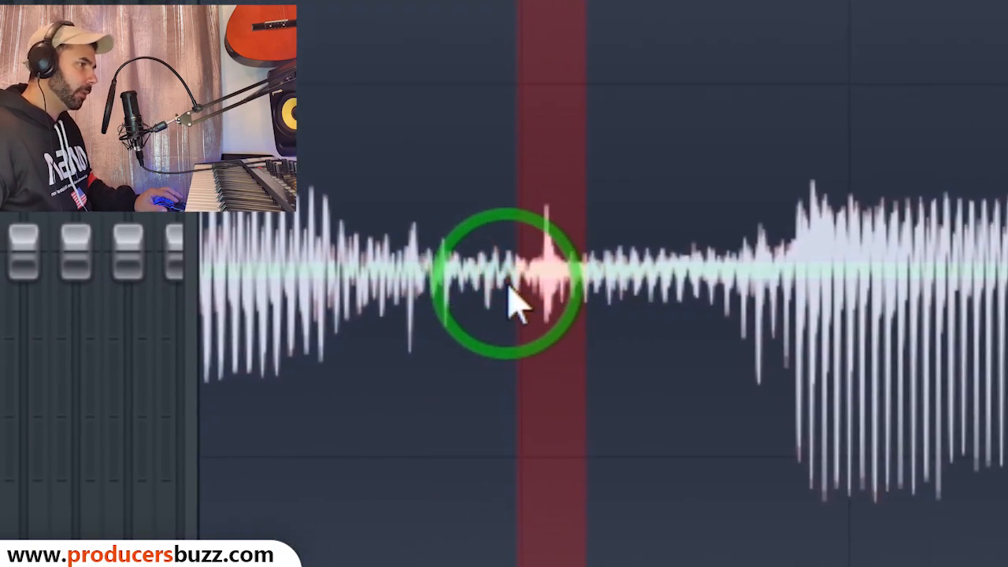
pyautogui.hscroll(-5, 509, 287)
pyautogui.moveTo(572, 283); pyautogui.dragTo(333, 287)
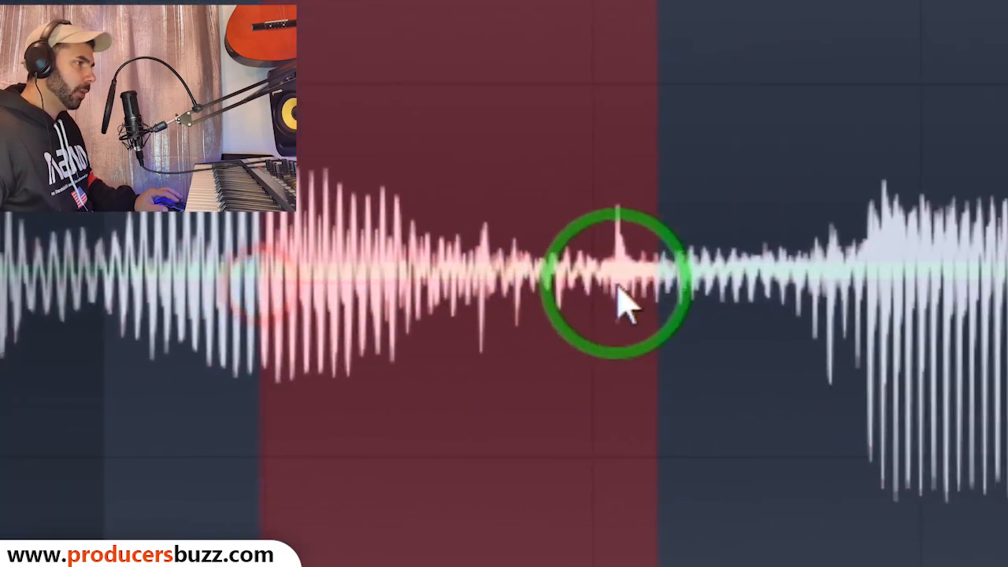
pyautogui.moveTo(731, 291); pyautogui.dragTo(586, 290)
pyautogui.press('space')
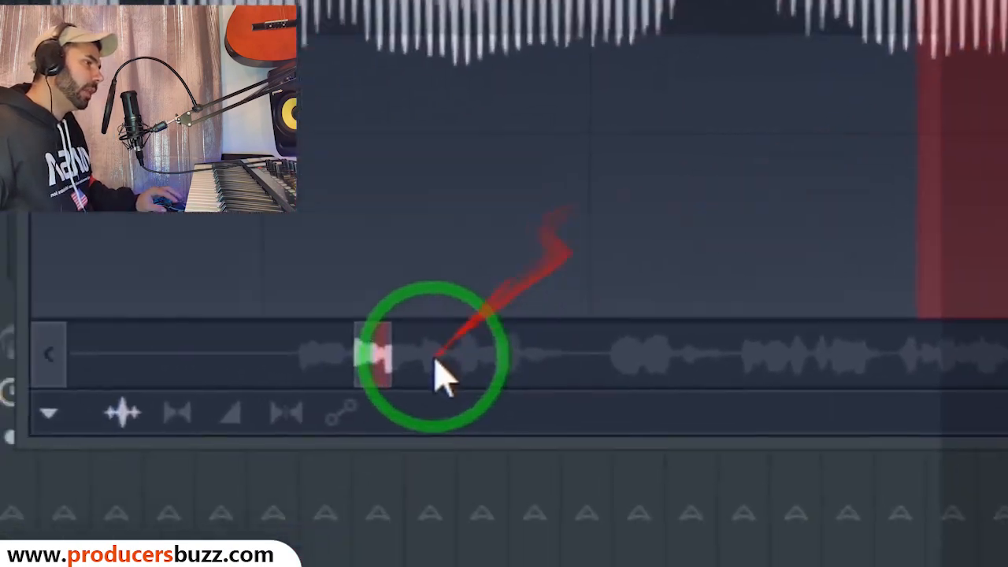
# - Select the click noise between the two words from 4:404 to 4:413 and add a marker at its start
pyautogui.moveTo(392, 359); pyautogui.dragTo(370, 362)
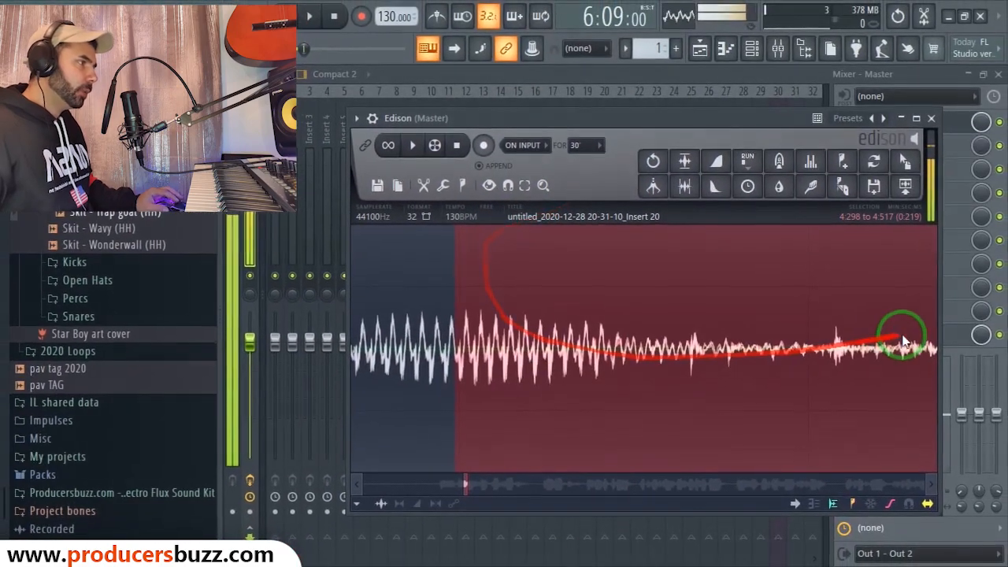
pyautogui.rightClick(847, 355)
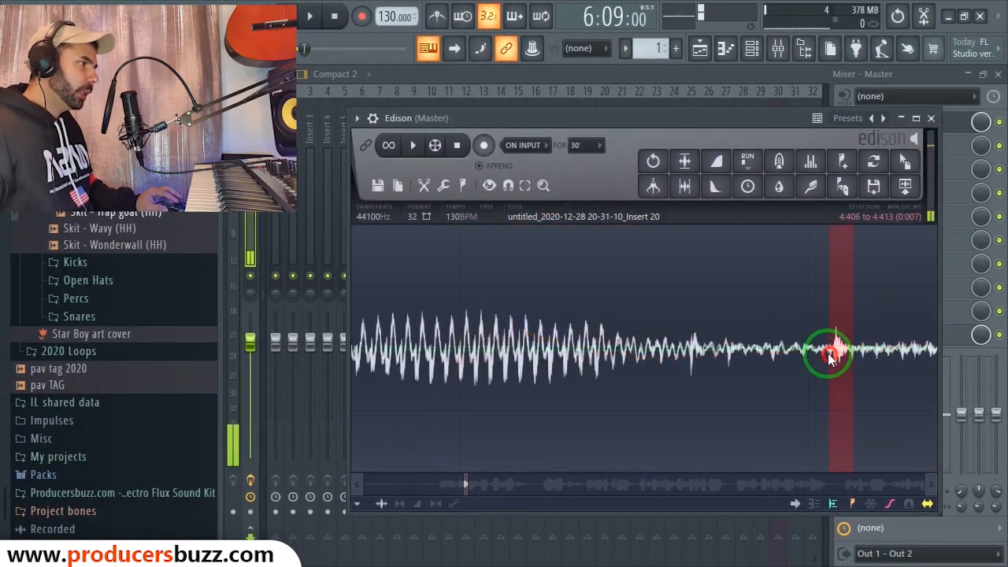
pyautogui.click(465, 486)
pyautogui.click(614, 353)
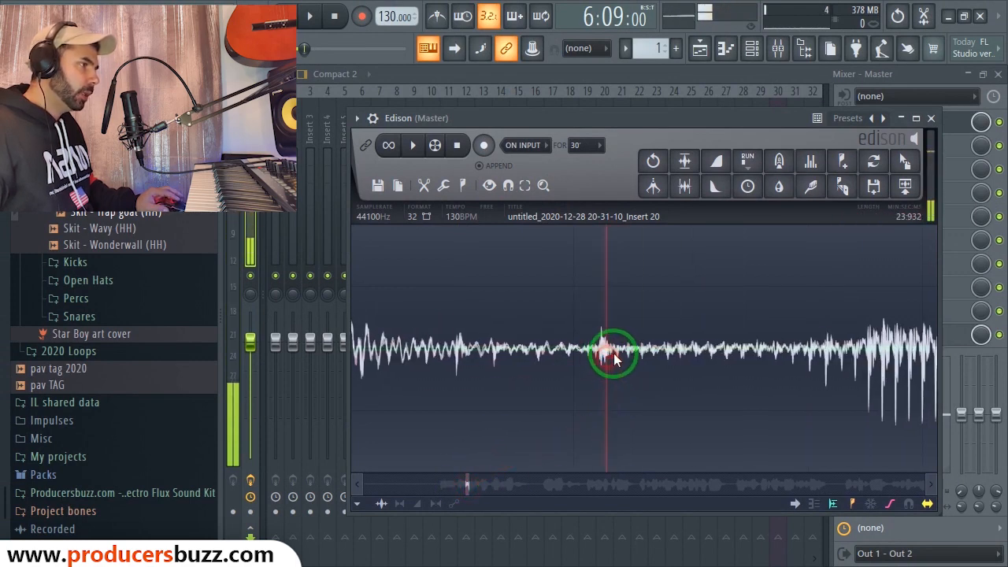
pyautogui.moveTo(613, 353)
pyautogui.mouseDown()
pyautogui.moveTo(595, 356)
pyautogui.moveTo(619, 359)
pyautogui.mouseUp()
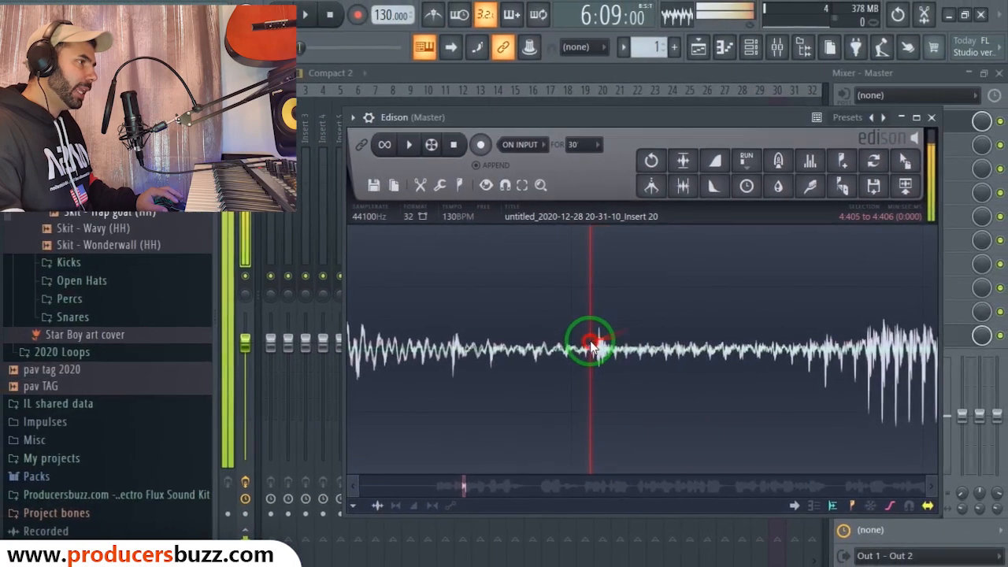
pyautogui.moveTo(591, 338); pyautogui.dragTo(746, 337)
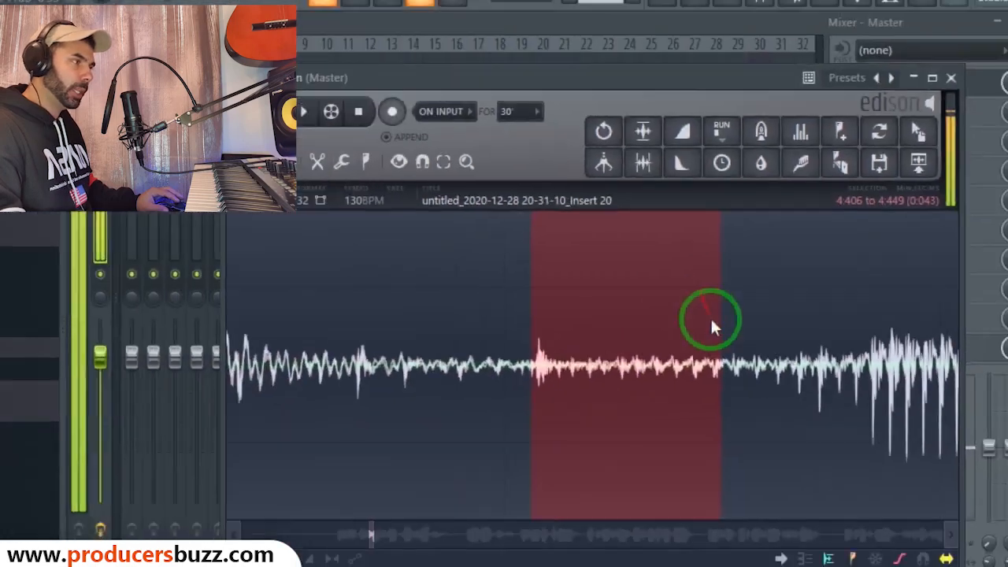
pyautogui.moveTo(745, 350); pyautogui.dragTo(625, 348)
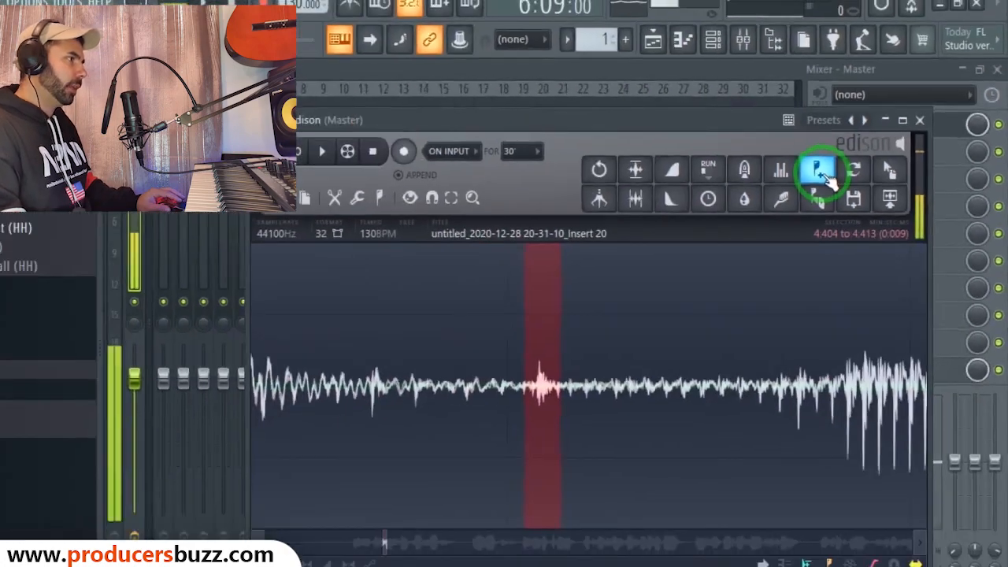
pyautogui.click(827, 178)
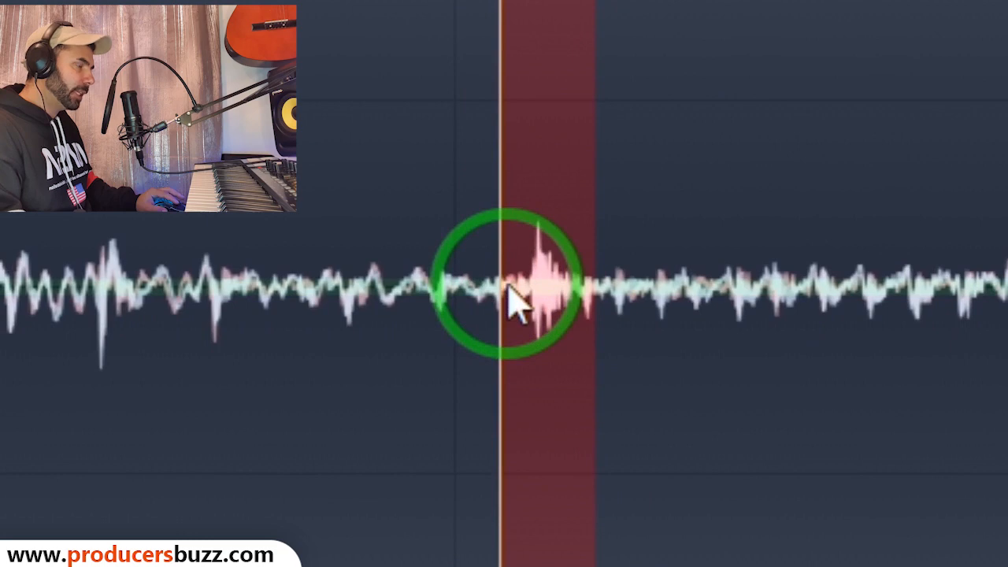
# - Add markers at 4:413 and 4:422, selecting each following stretch of about 0:009 to match the length of the click section
pyautogui.moveTo(509, 285); pyautogui.dragTo(916, 225)
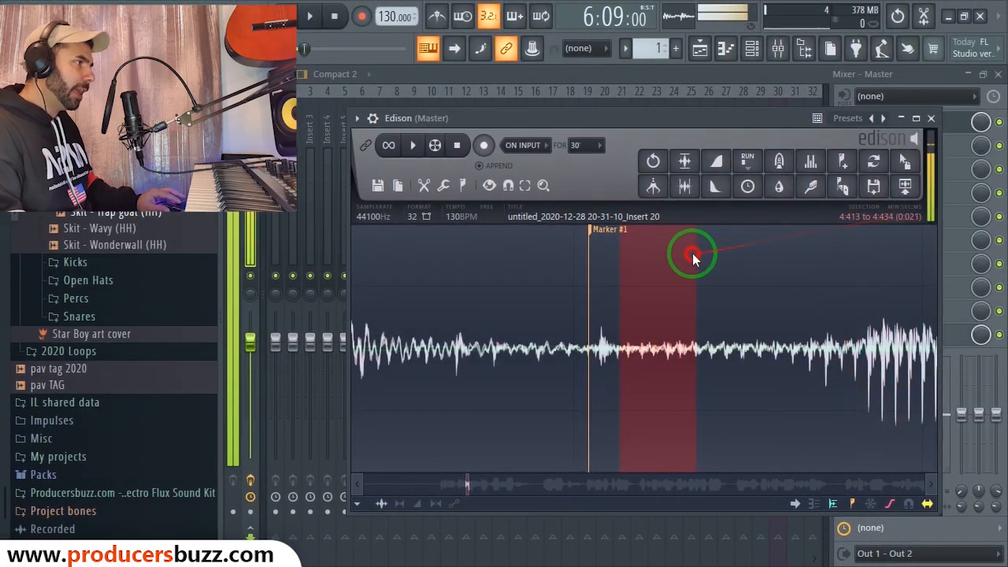
pyautogui.moveTo(693, 256); pyautogui.dragTo(654, 305)
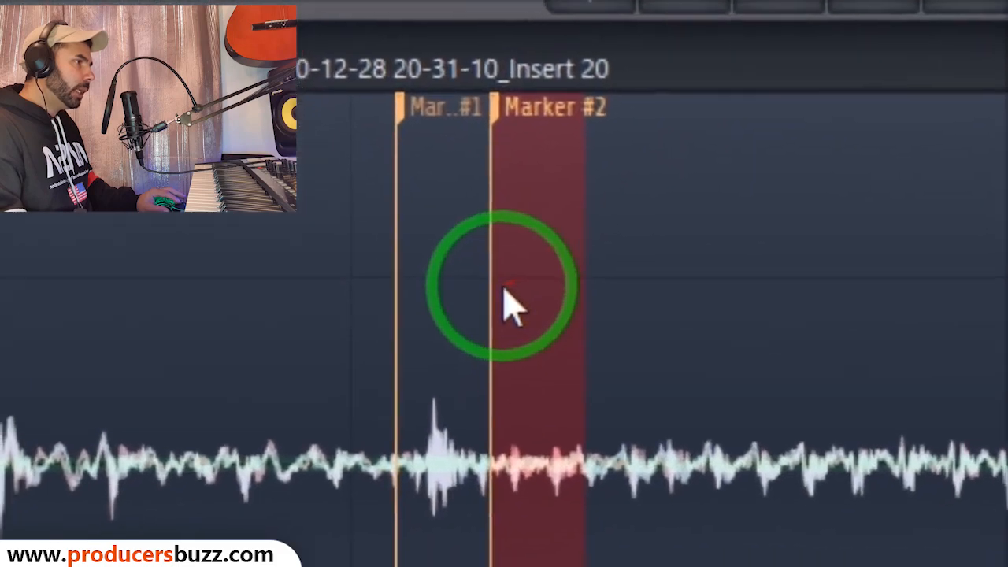
pyautogui.click(622, 292)
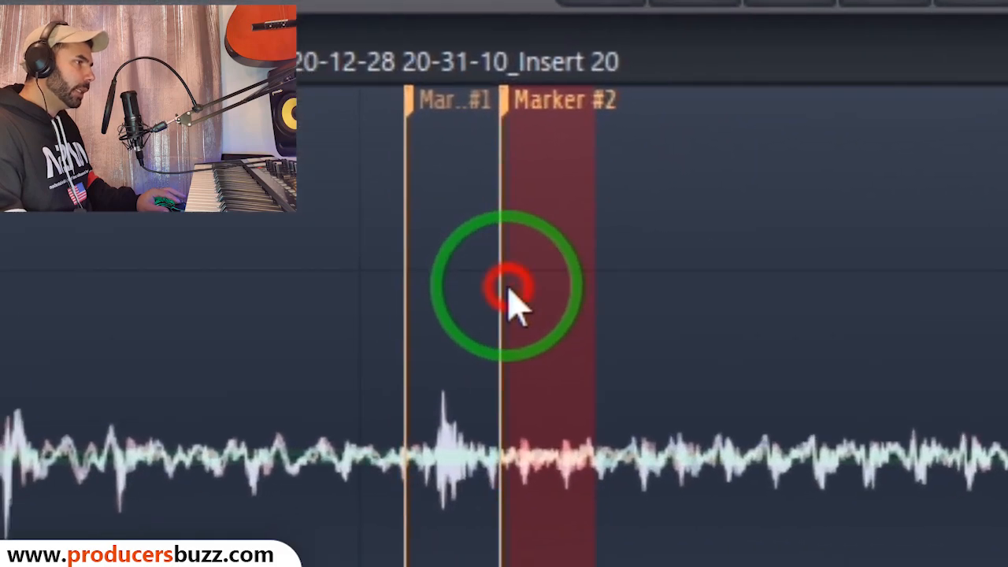
pyautogui.moveTo(512, 303)
pyautogui.mouseDown()
pyautogui.moveTo(564, 335)
pyautogui.moveTo(697, 359)
pyautogui.mouseUp()
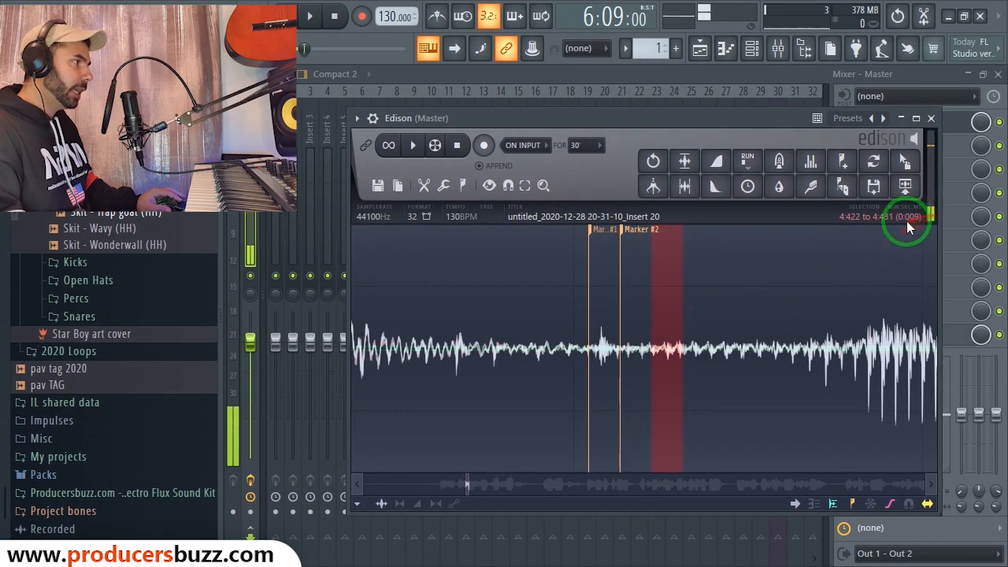
pyautogui.click(842, 160)
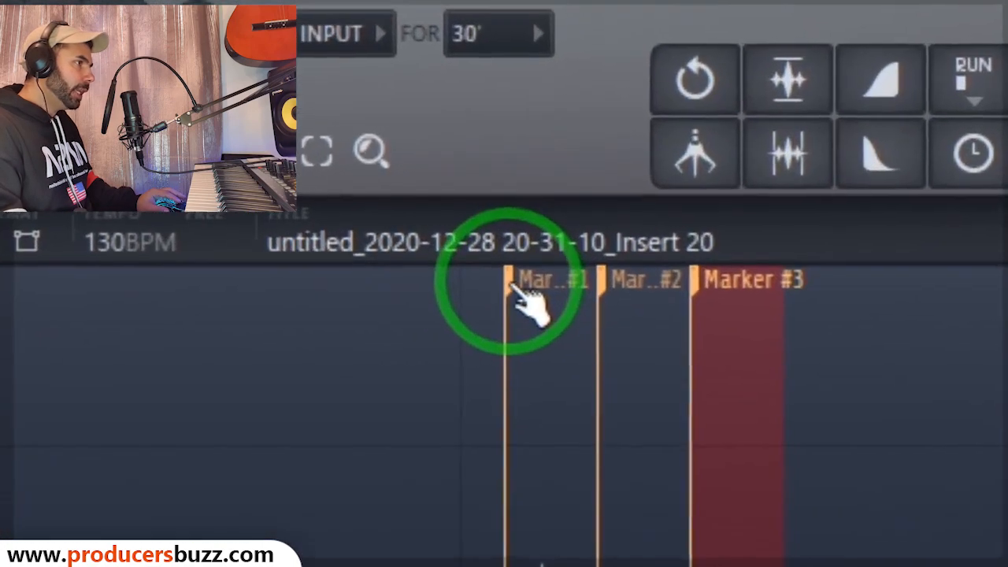
# - Compare the marked click section with the marked sections after it by selecting each of them in turn
pyautogui.click(591, 230)
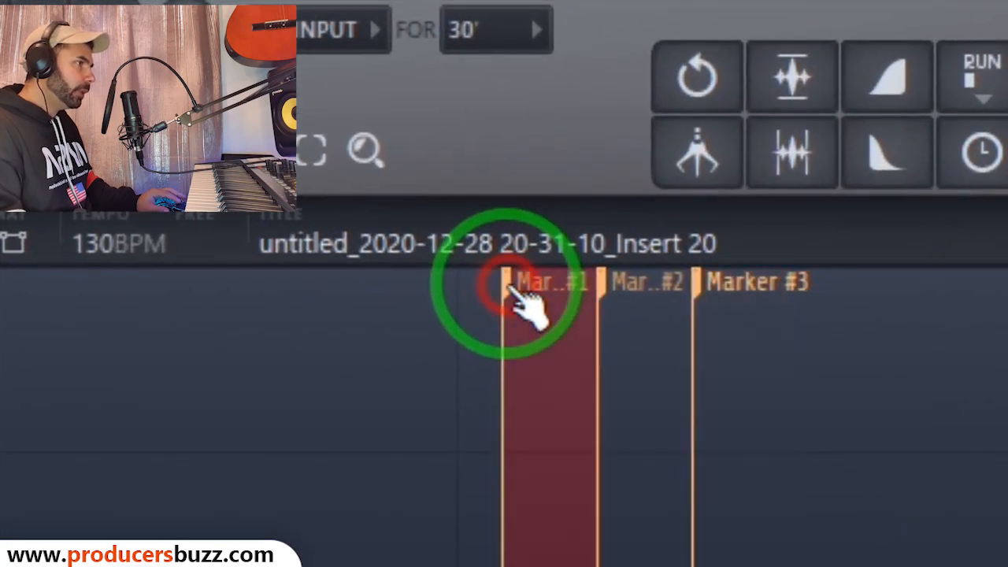
pyautogui.click(601, 285)
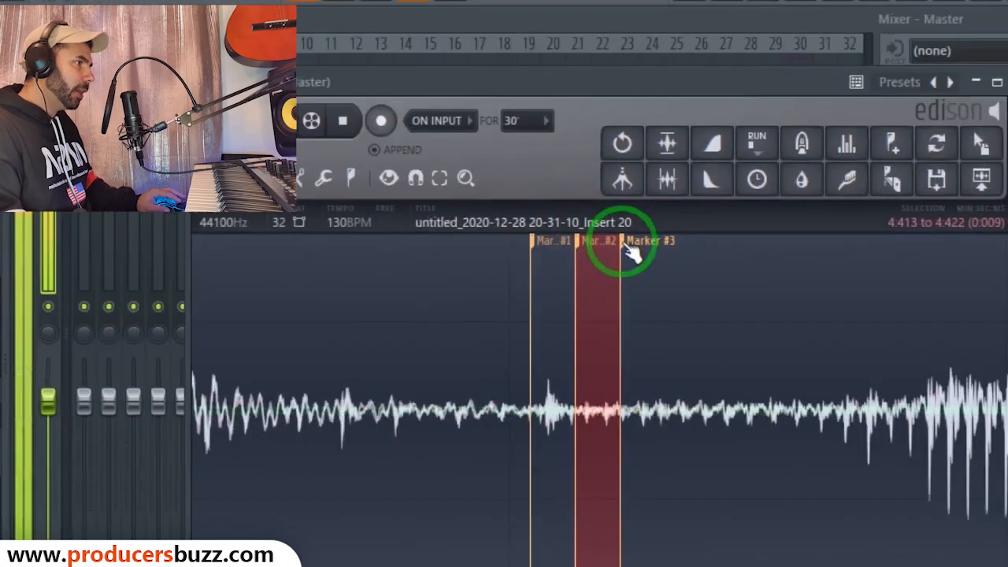
pyautogui.click(603, 286)
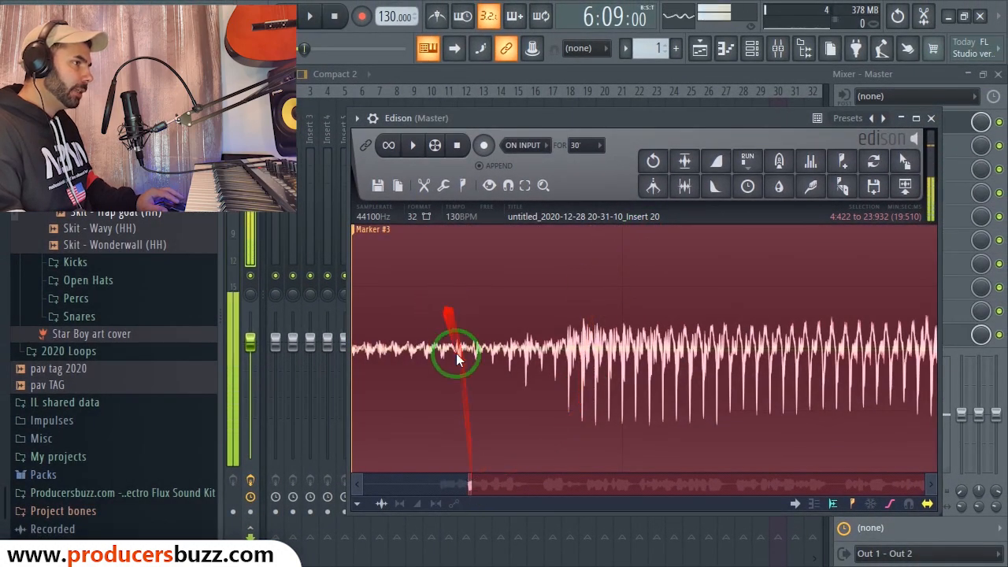
pyautogui.moveTo(471, 485); pyautogui.dragTo(468, 488)
pyautogui.click(499, 230)
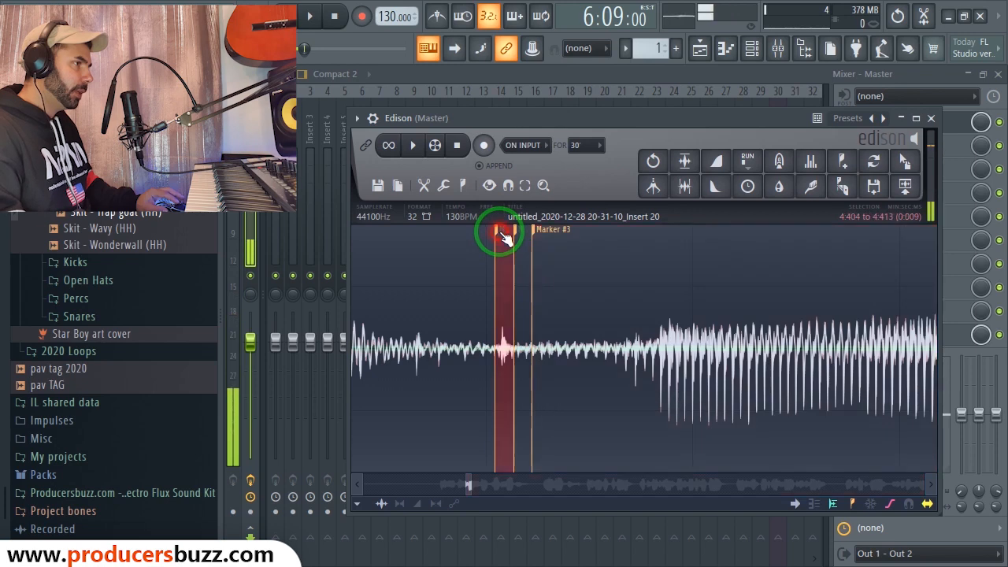
pyautogui.click(517, 231)
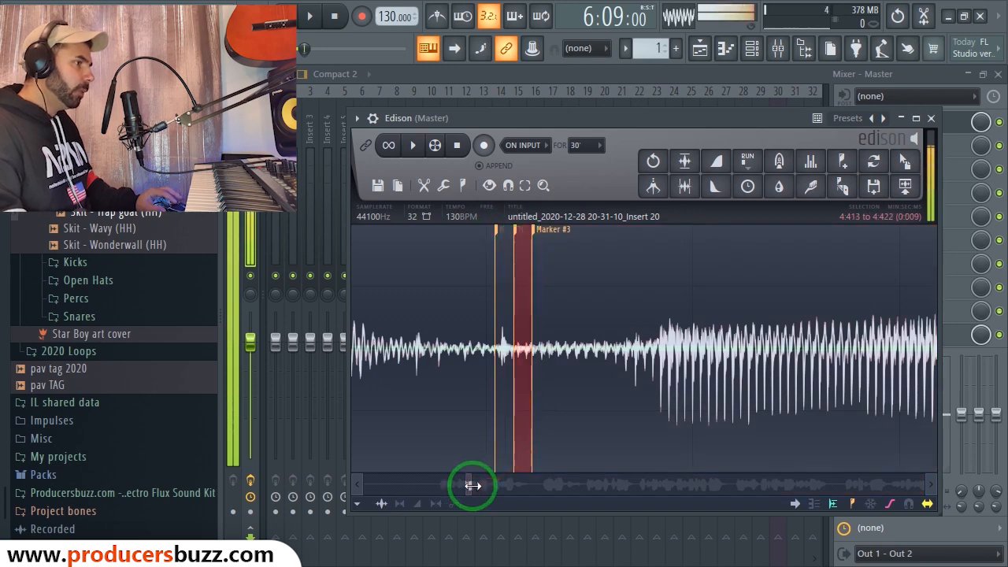
pyautogui.moveTo(472, 484); pyautogui.dragTo(467, 486)
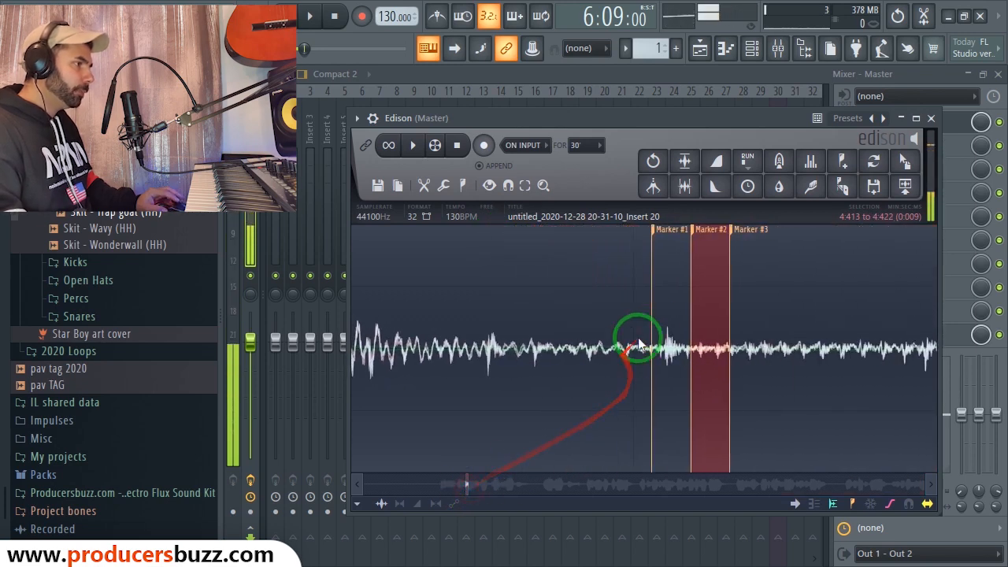
pyautogui.click(652, 230)
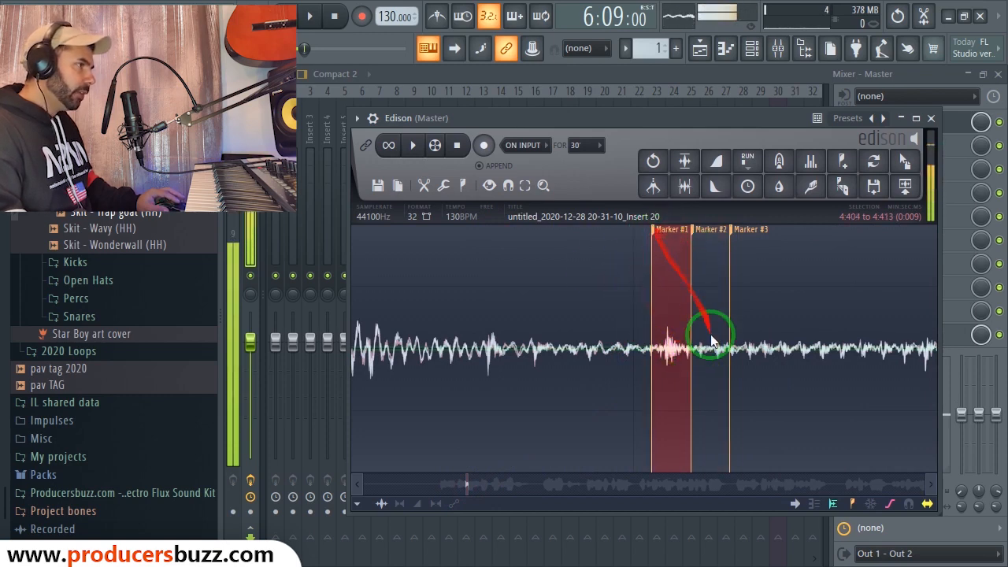
# - Select two equal stretches before the click, 4:394 to 4:404 and 4:385 to 4:394, adding a marker at the start of each
pyautogui.moveTo(691, 351)
pyautogui.mouseDown()
pyautogui.moveTo(622, 356)
pyautogui.moveTo(612, 371)
pyautogui.mouseUp()
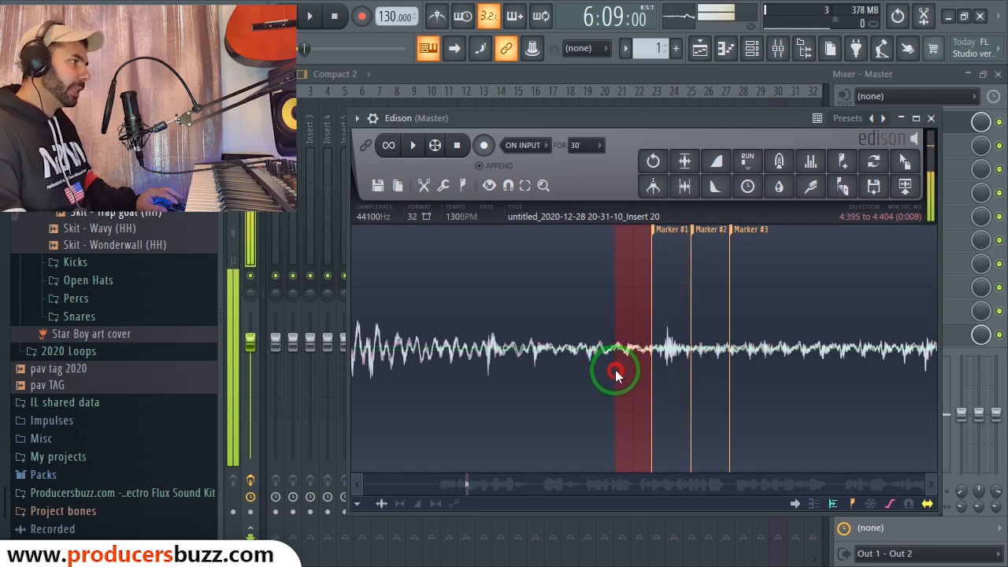
pyautogui.moveTo(616, 375); pyautogui.dragTo(614, 376)
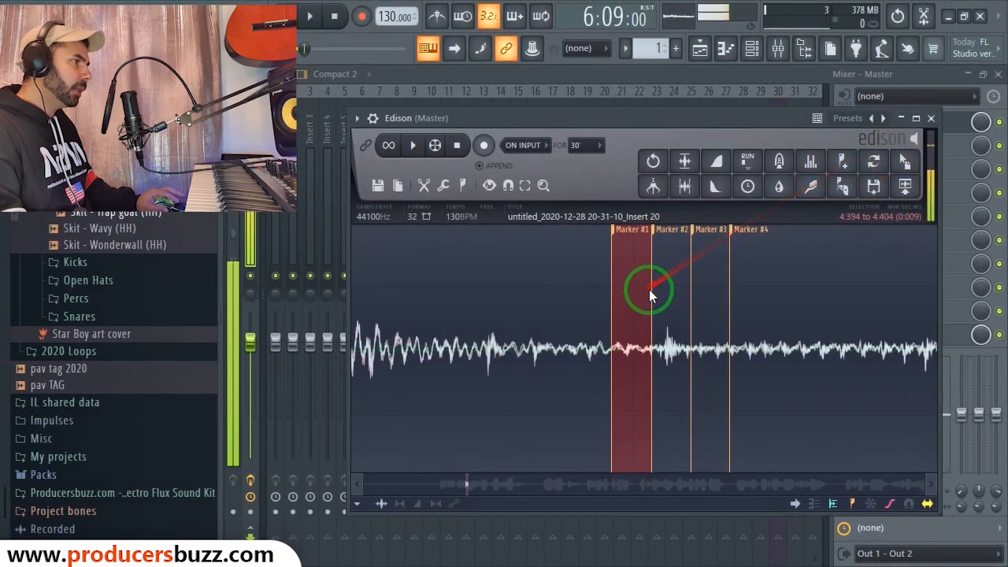
pyautogui.click(556, 339)
pyautogui.moveTo(607, 309)
pyautogui.mouseDown()
pyautogui.moveTo(563, 322)
pyautogui.moveTo(570, 324)
pyautogui.mouseUp()
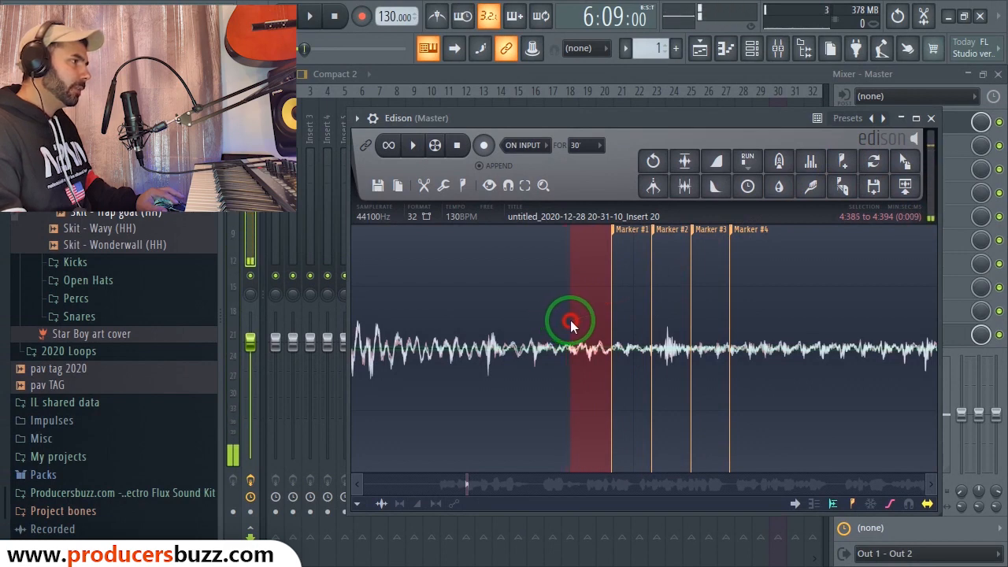
pyautogui.click(842, 160)
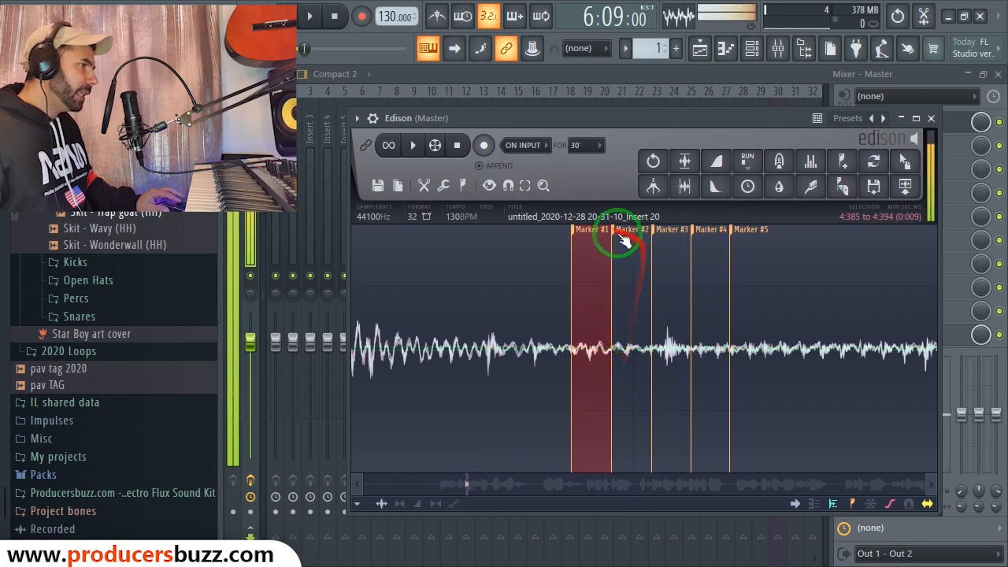
# - Select the marked click section from 4:404 to 4:413 and play it
pyautogui.click(659, 236)
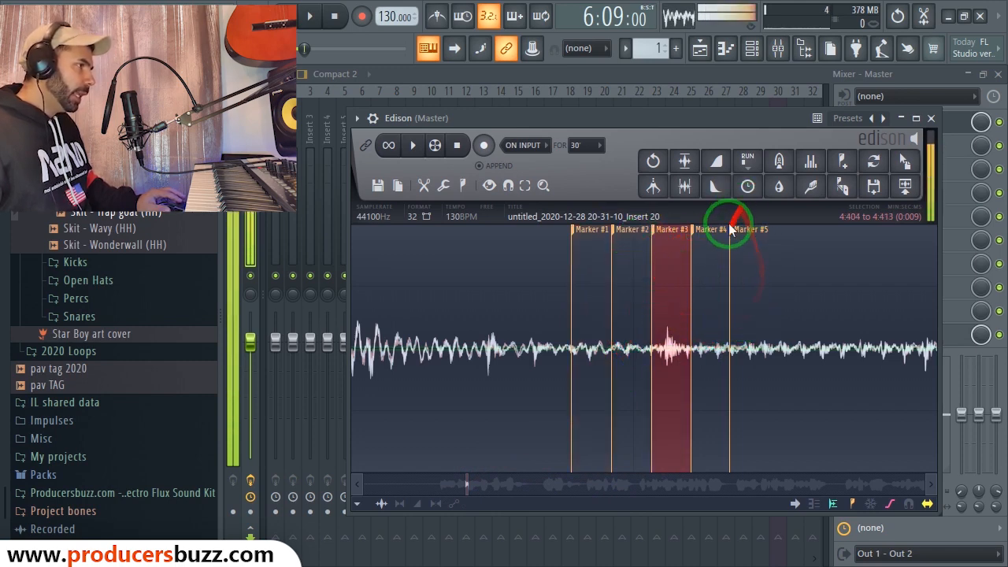
pyautogui.hscroll(2, 688, 321)
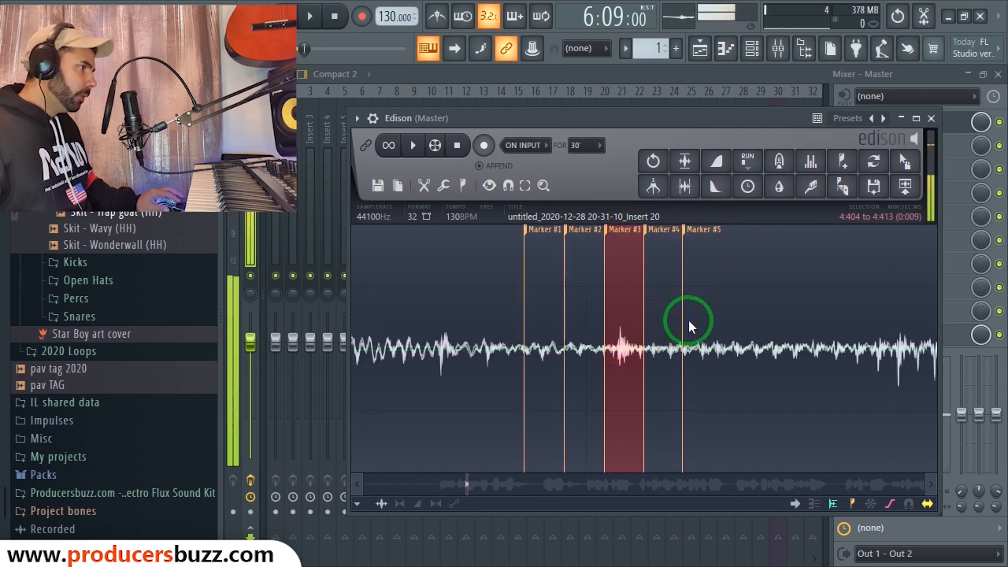
pyautogui.click(415, 147)
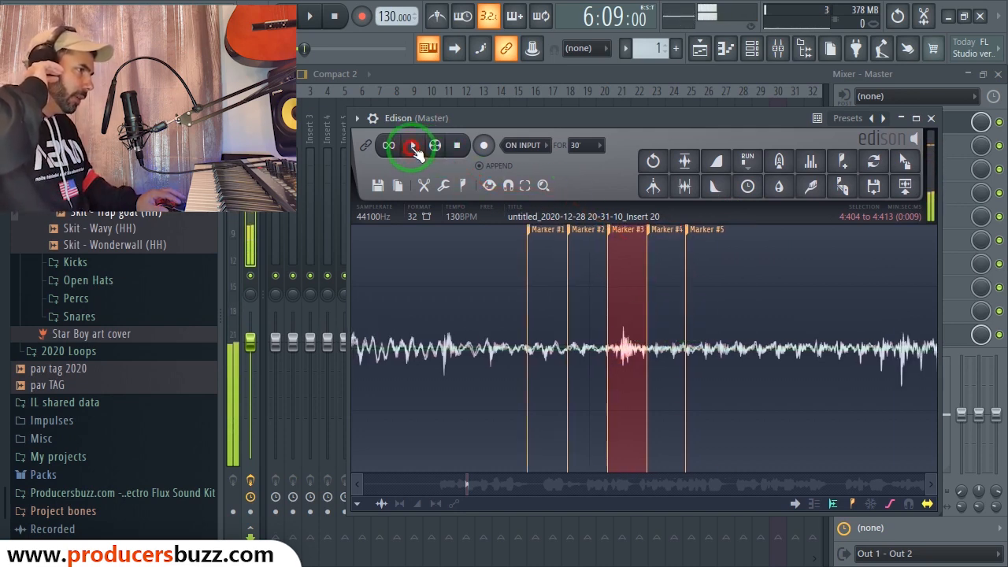
pyautogui.click(415, 147)
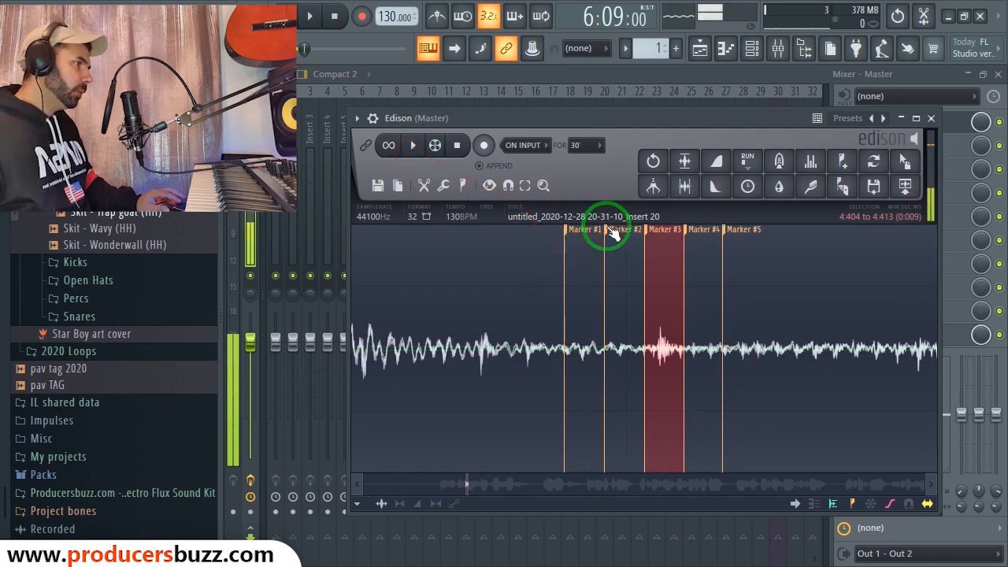
# - Copy the clean marked section from 4:394 to 4:404, directly before the click
pyautogui.click(610, 230)
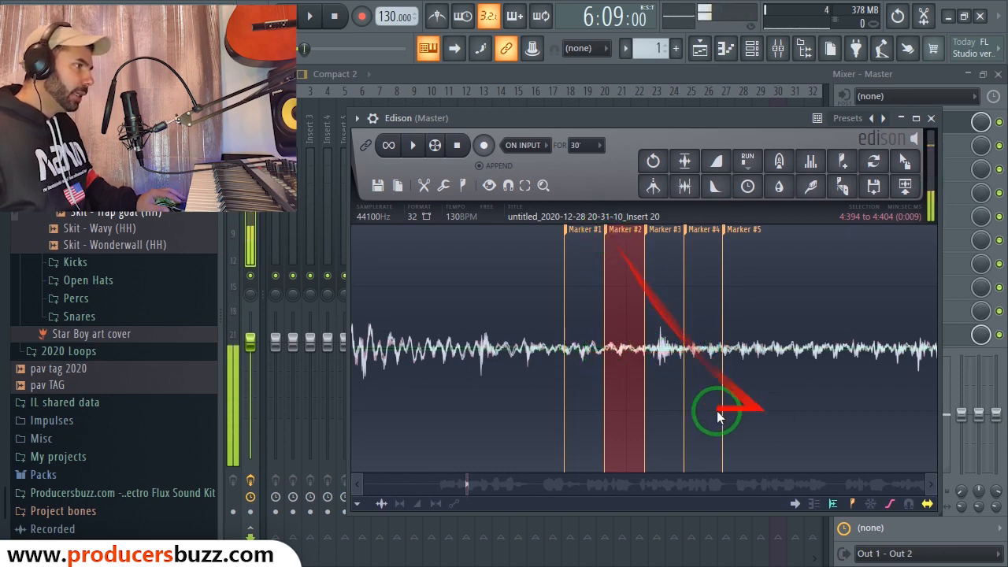
pyautogui.rightClick(616, 236)
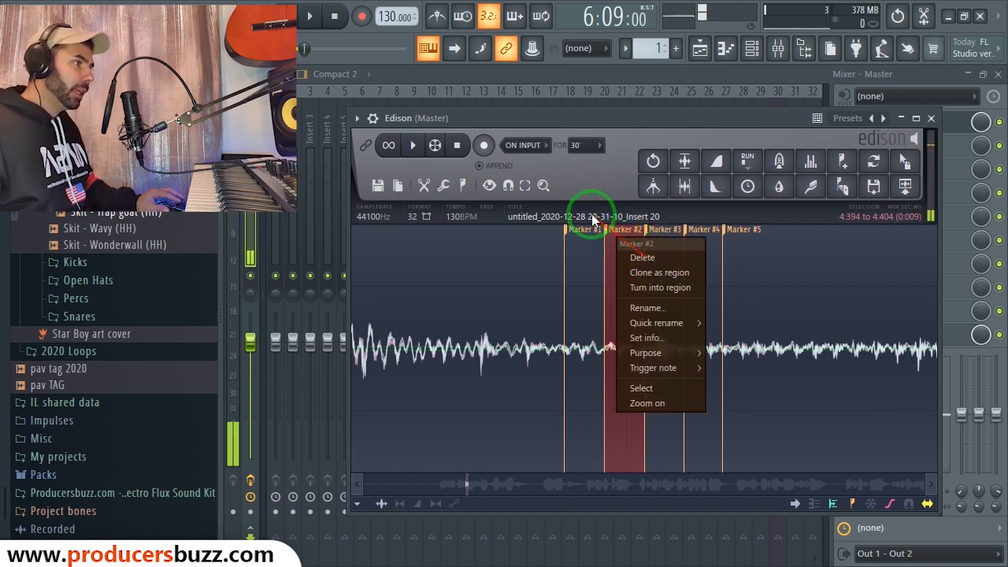
pyautogui.click(623, 443)
pyautogui.rightClick(624, 443)
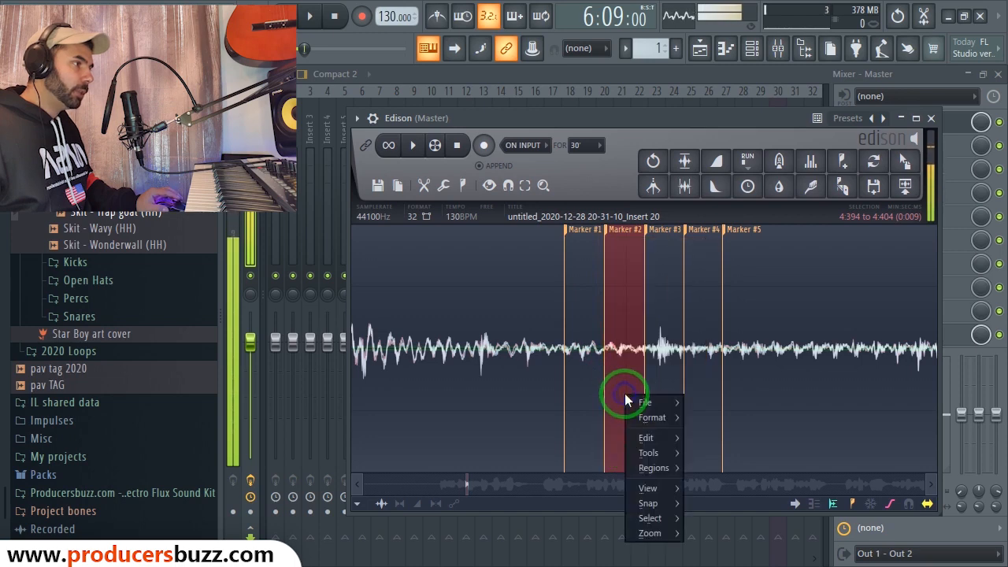
pyautogui.moveTo(646, 438)
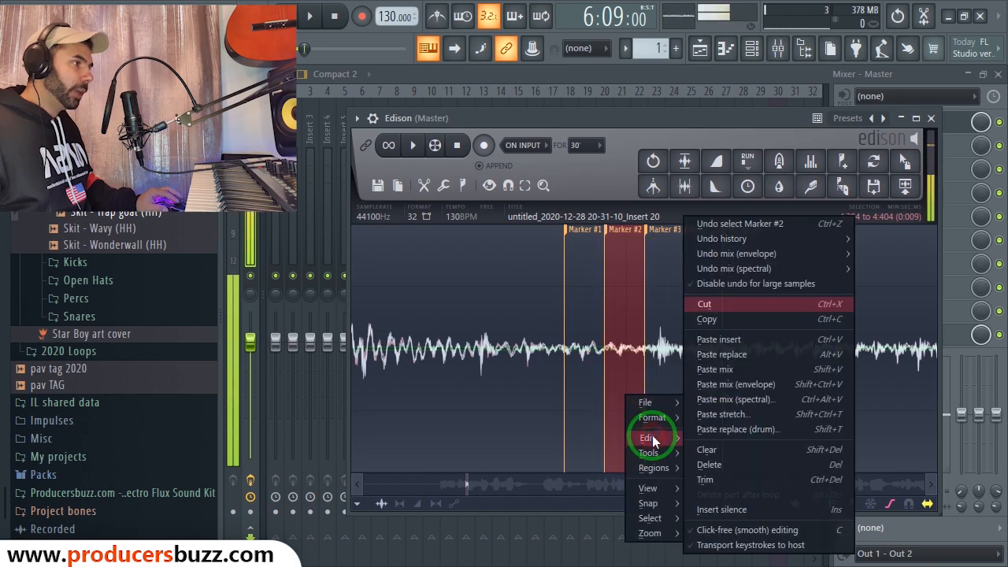
pyautogui.click(761, 320)
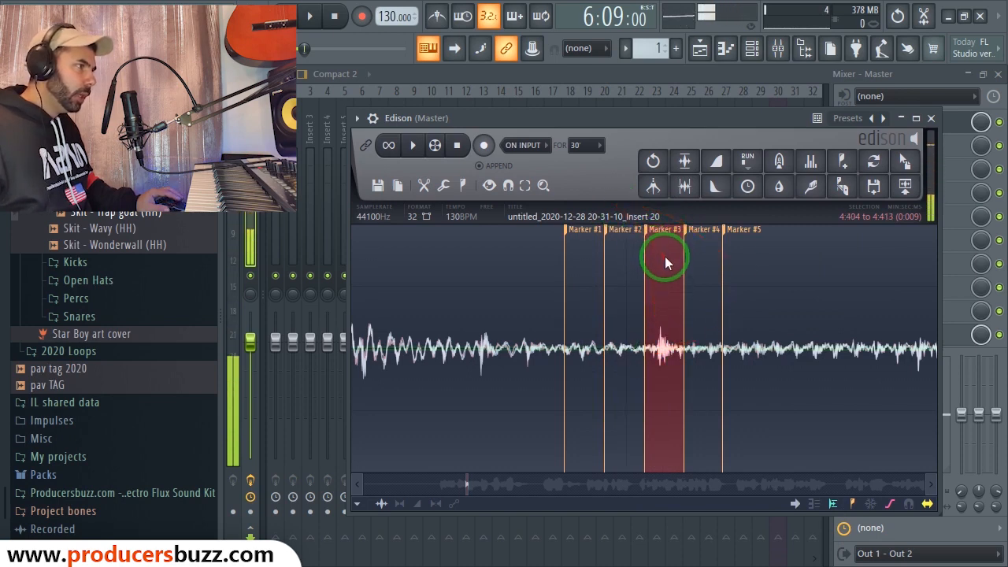
# - Insert the copied audio at the start of the click section with Paste insert, and delete the shifted click section from 4:413 to 4:422
pyautogui.rightClick(665, 256)
pyautogui.moveTo(706, 313)
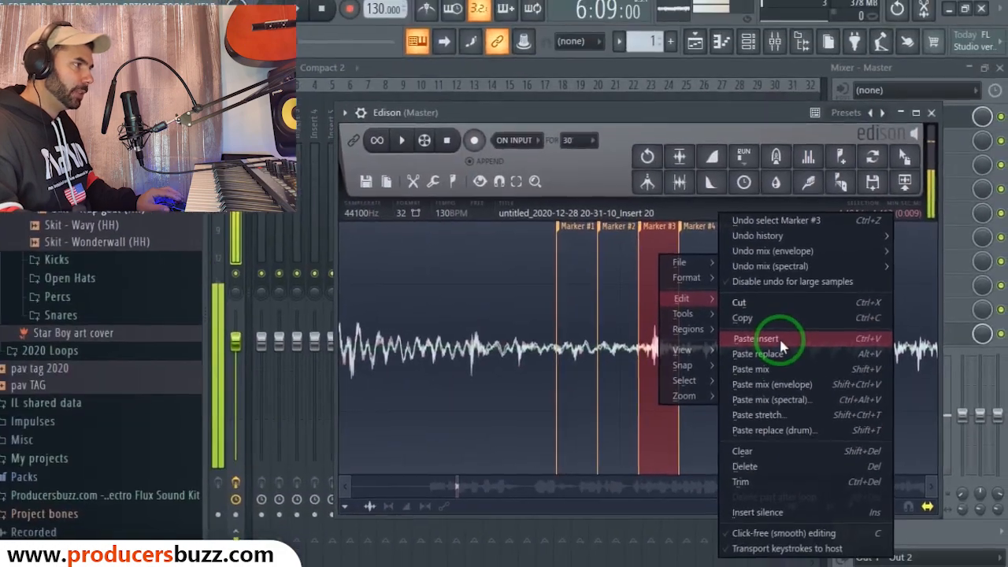
pyautogui.click(779, 338)
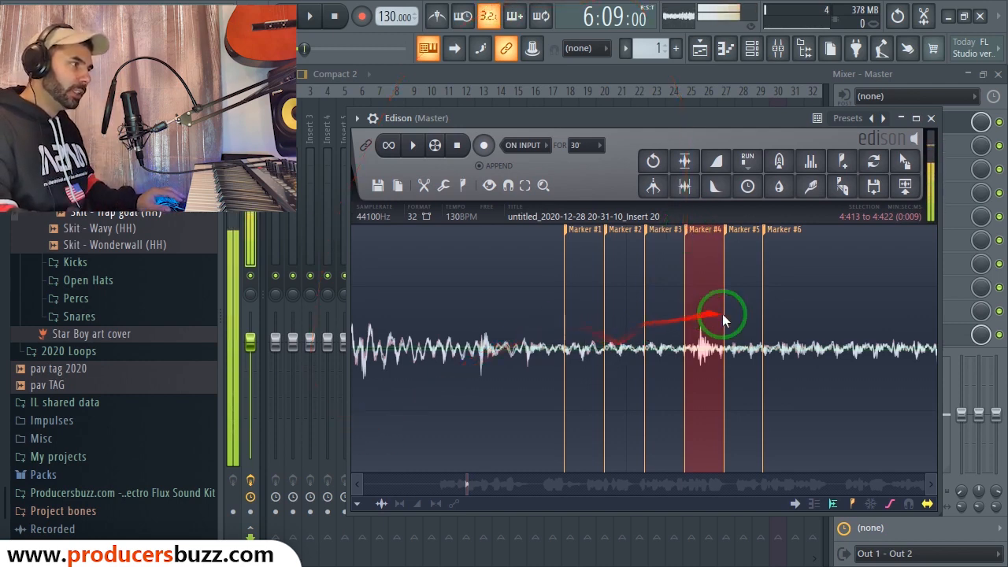
pyautogui.press('Delete')
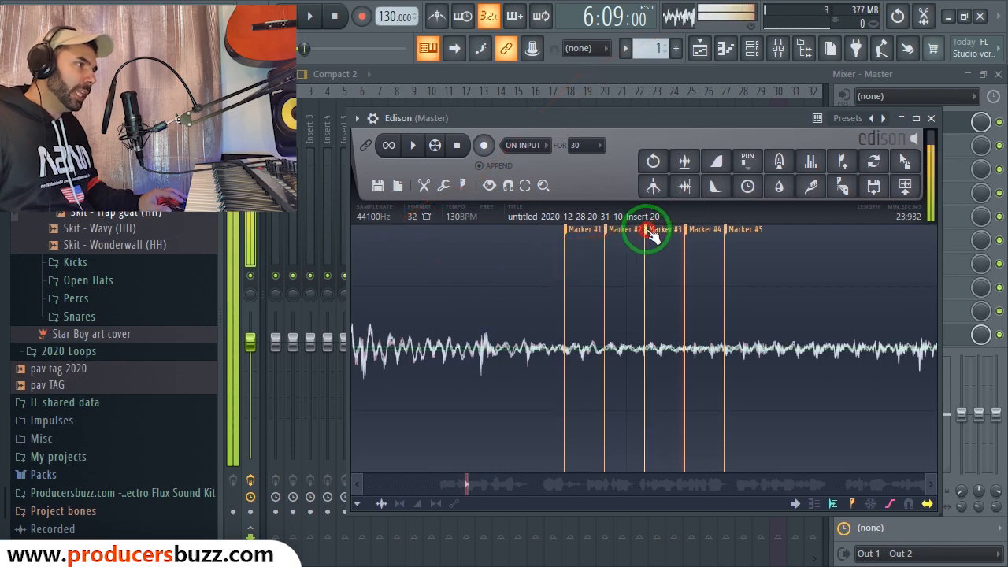
# - Apply Declick in all regions and Declick out all regions to the marked sections of the vocal
pyautogui.rightClick(670, 288)
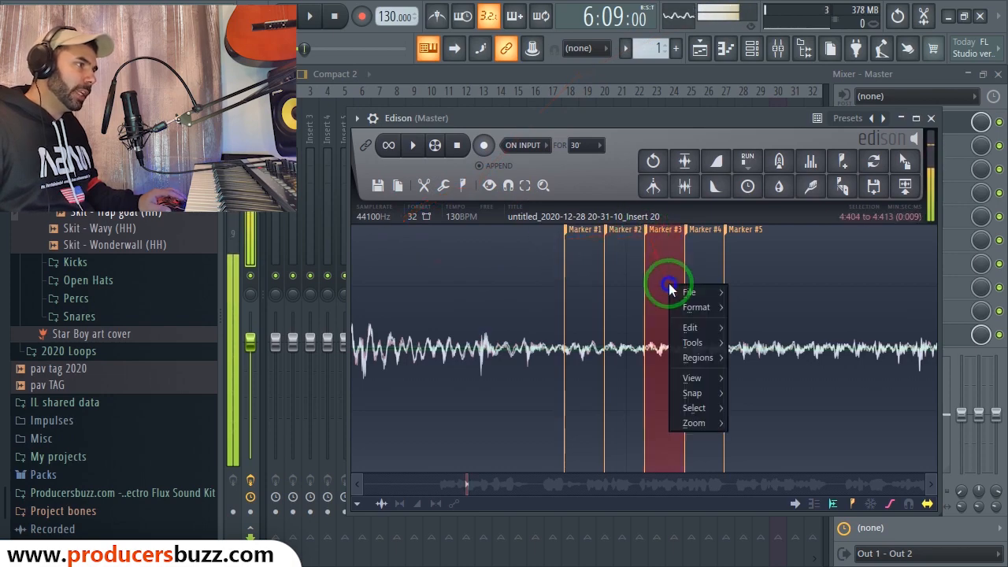
pyautogui.click(706, 340)
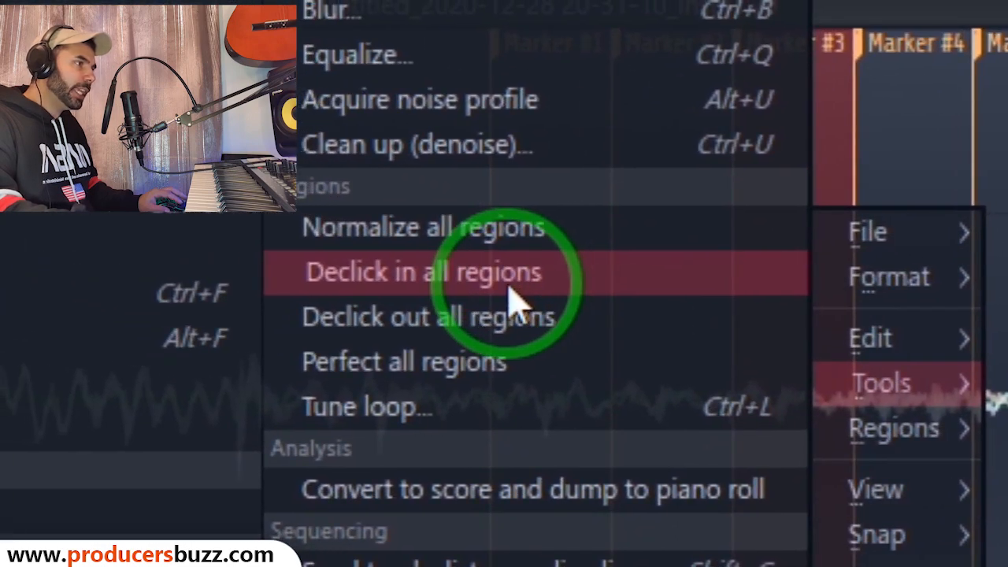
pyautogui.click(552, 287)
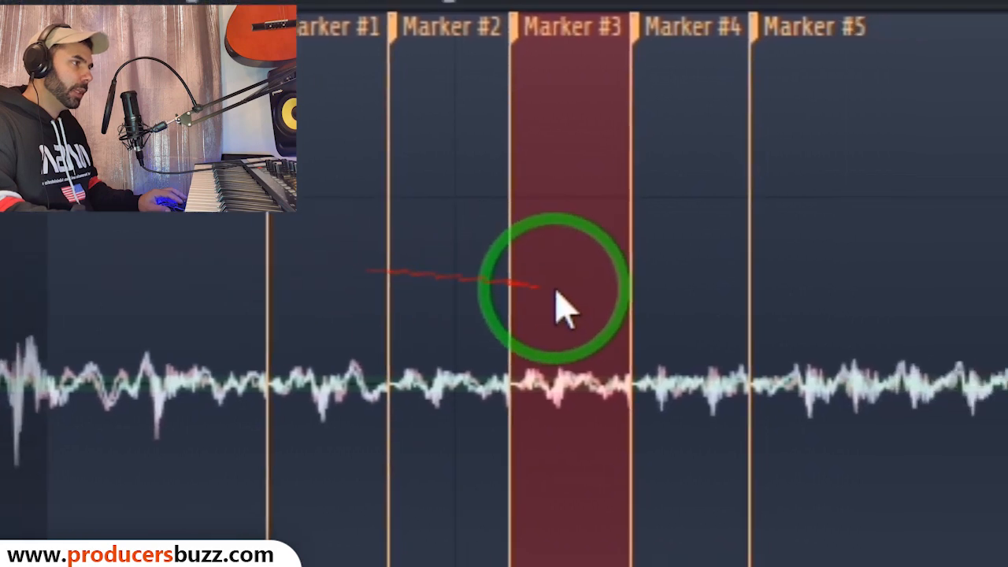
pyautogui.rightClick(506, 289)
pyautogui.moveTo(526, 358)
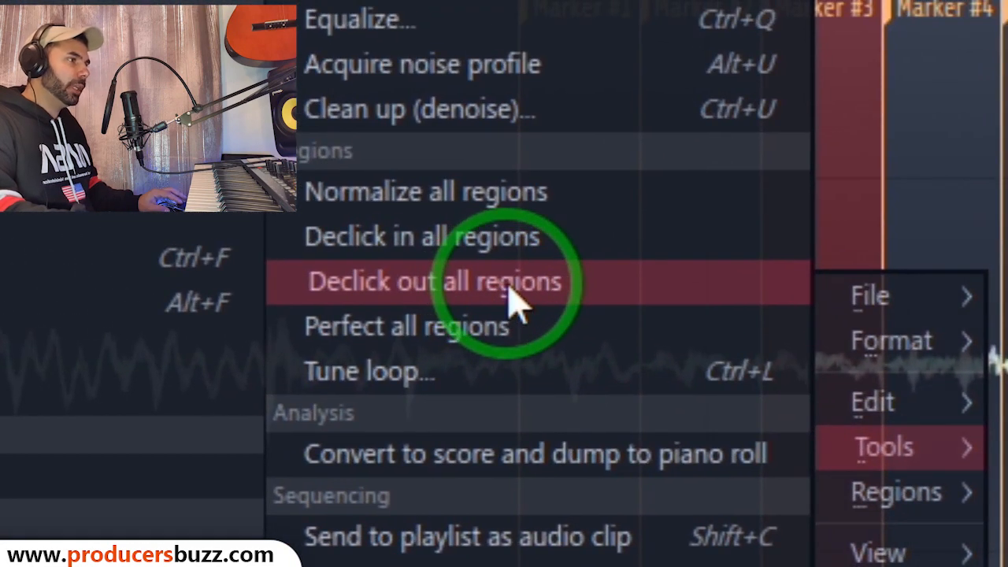
pyautogui.click(511, 303)
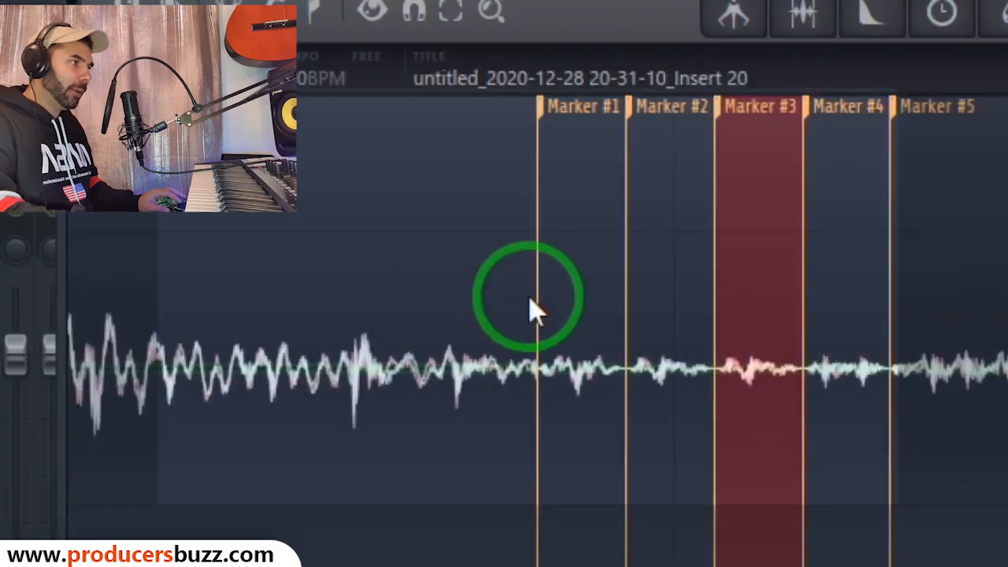
# - Select the repaired passage around the markers from 4:108 to 5:065 and play it
pyautogui.moveTo(516, 302)
pyautogui.mouseDown()
pyautogui.moveTo(230, 333)
pyautogui.moveTo(927, 415)
pyautogui.mouseUp()
pyautogui.click(223, 338)
pyautogui.moveTo(741, 374); pyautogui.dragTo(863, 374)
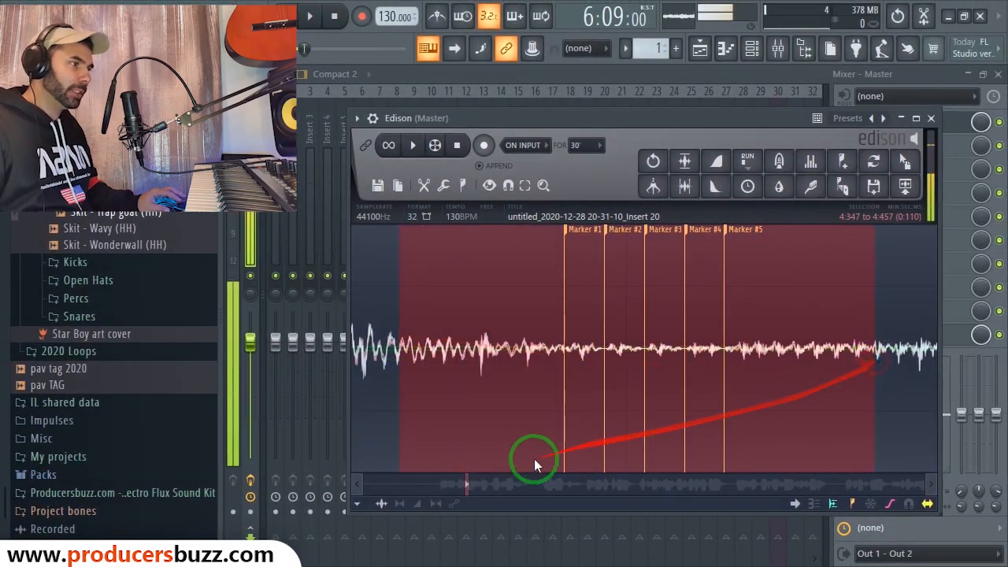
pyautogui.moveTo(469, 485)
pyautogui.mouseDown()
pyautogui.moveTo(495, 485)
pyautogui.moveTo(456, 486)
pyautogui.mouseUp()
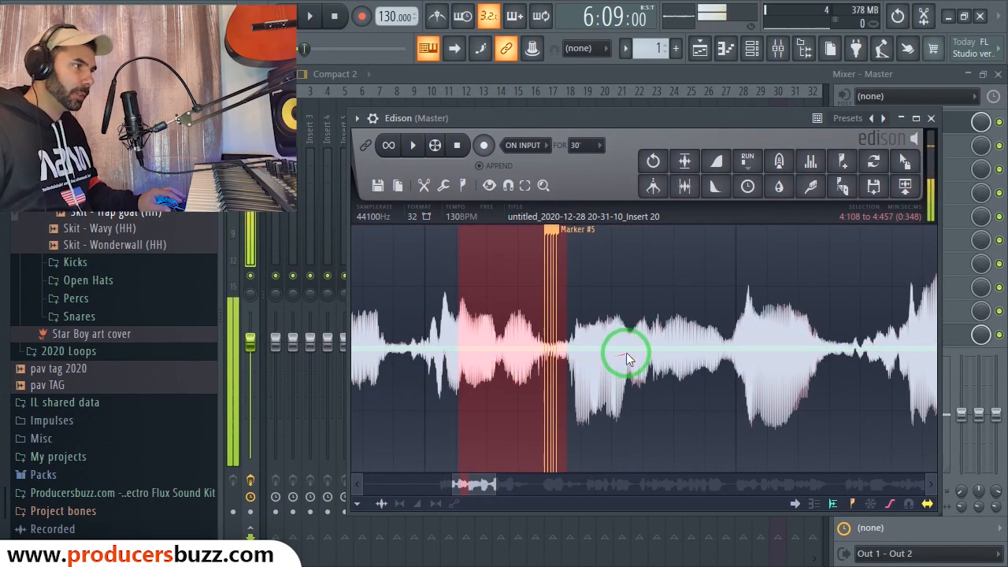
pyautogui.hscroll(-3, 627, 351)
pyautogui.moveTo(725, 356); pyautogui.dragTo(939, 352)
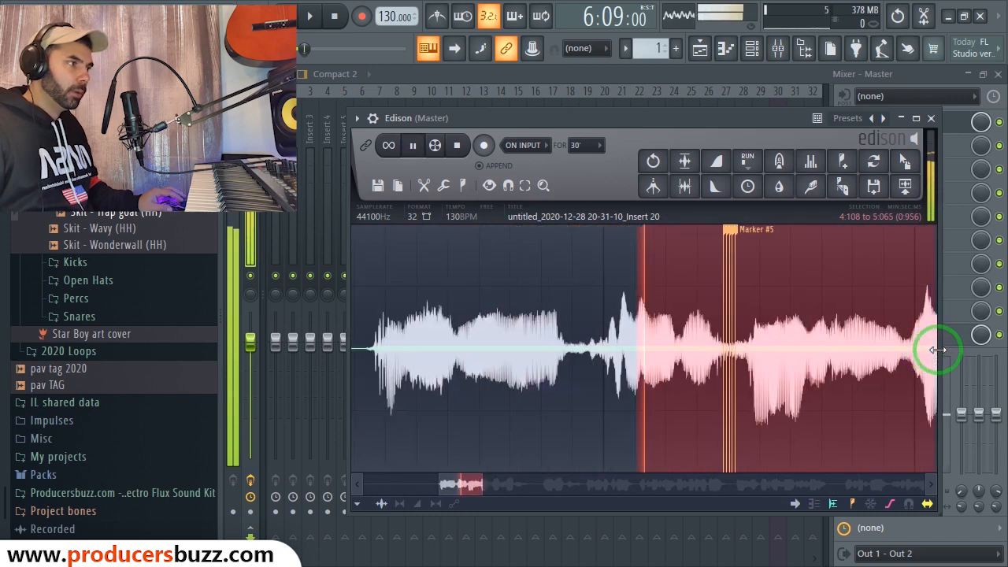
pyautogui.press('space')
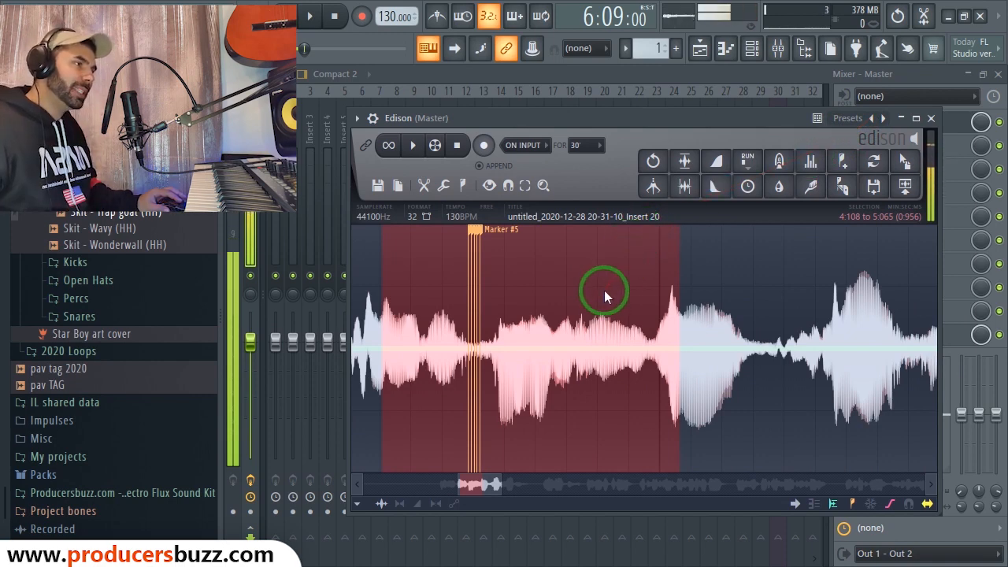
pyautogui.press('space')
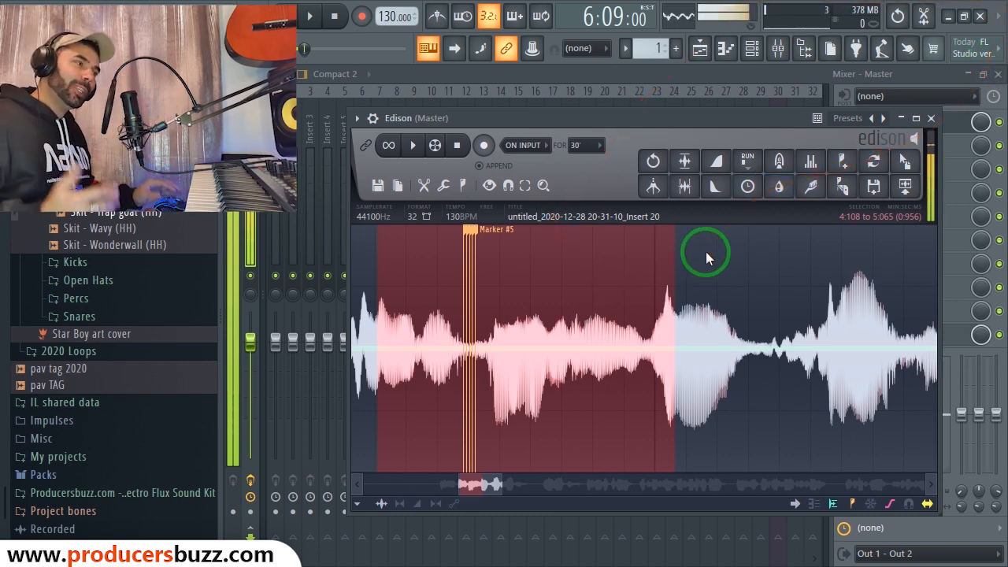
# - Examine the repaired gap around the markers up close, selecting 4:366 to 4:445 and the first marked section
pyautogui.moveTo(508, 488); pyautogui.dragTo(479, 488)
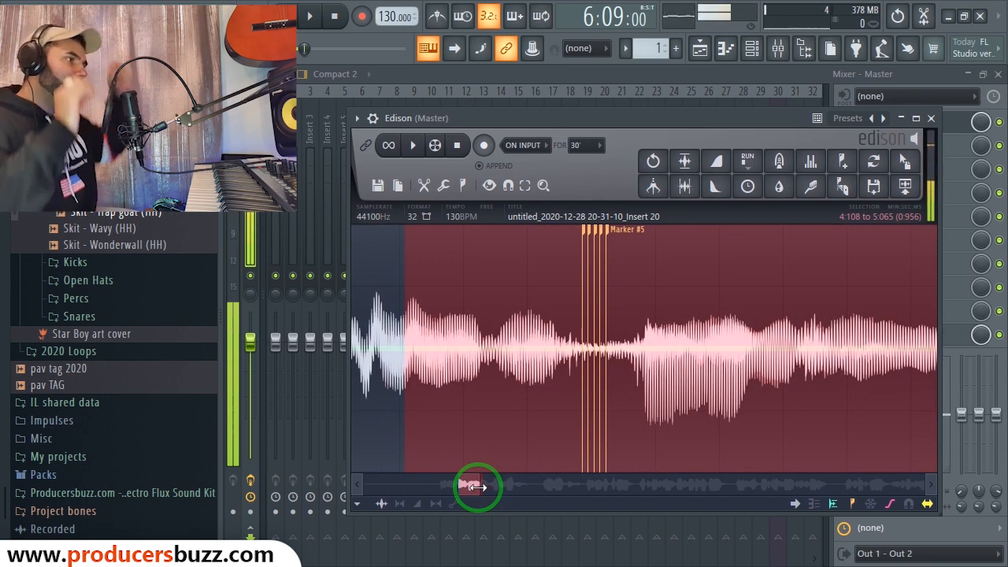
pyautogui.moveTo(476, 487); pyautogui.dragTo(525, 473)
pyautogui.moveTo(702, 292)
pyautogui.mouseDown()
pyautogui.moveTo(654, 379)
pyautogui.moveTo(470, 492)
pyautogui.moveTo(500, 345)
pyautogui.mouseUp()
pyautogui.moveTo(596, 351); pyautogui.dragTo(463, 359)
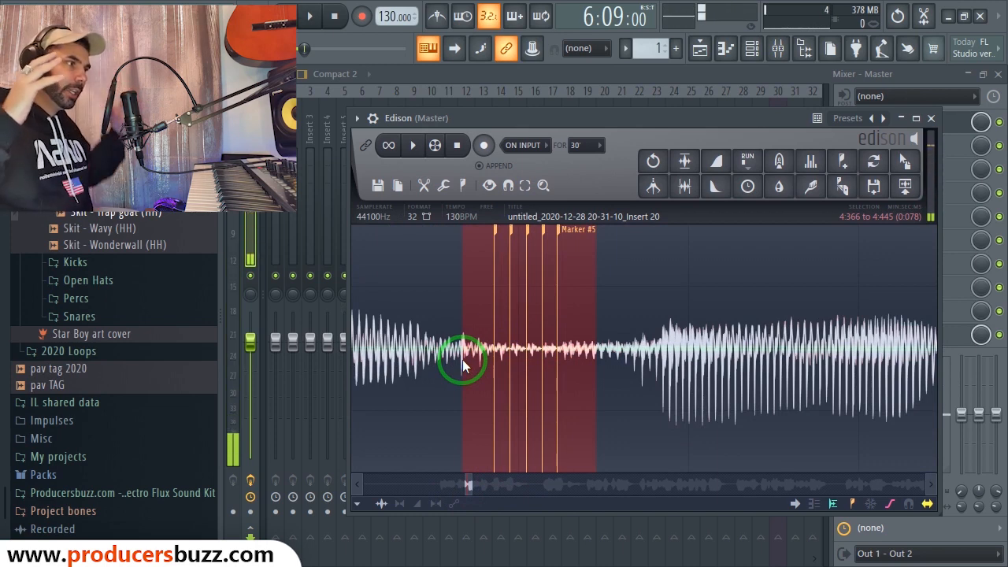
pyautogui.click(505, 349)
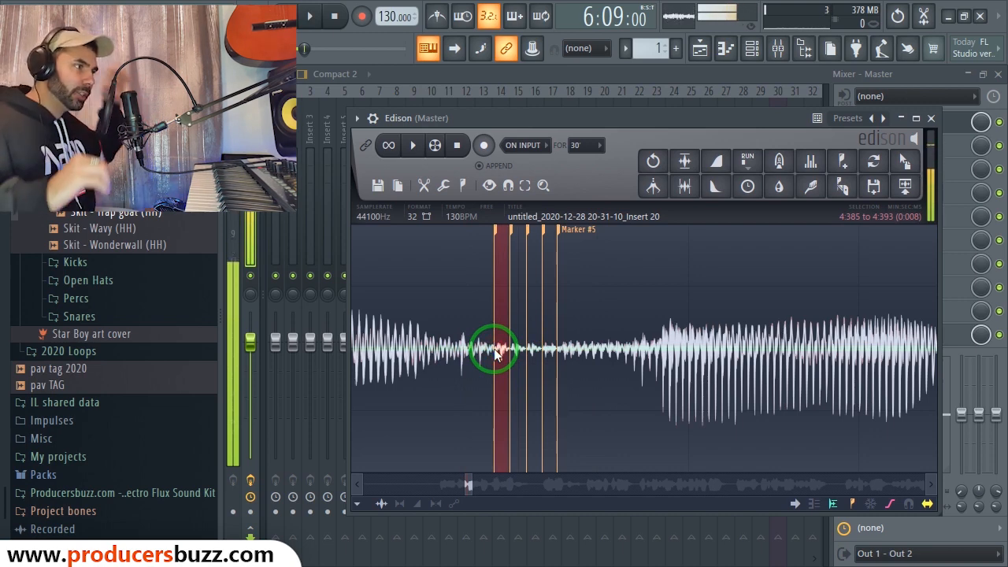
pyautogui.moveTo(473, 484)
pyautogui.mouseDown()
pyautogui.moveTo(489, 482)
pyautogui.moveTo(478, 480)
pyautogui.mouseUp()
pyautogui.click(540, 331)
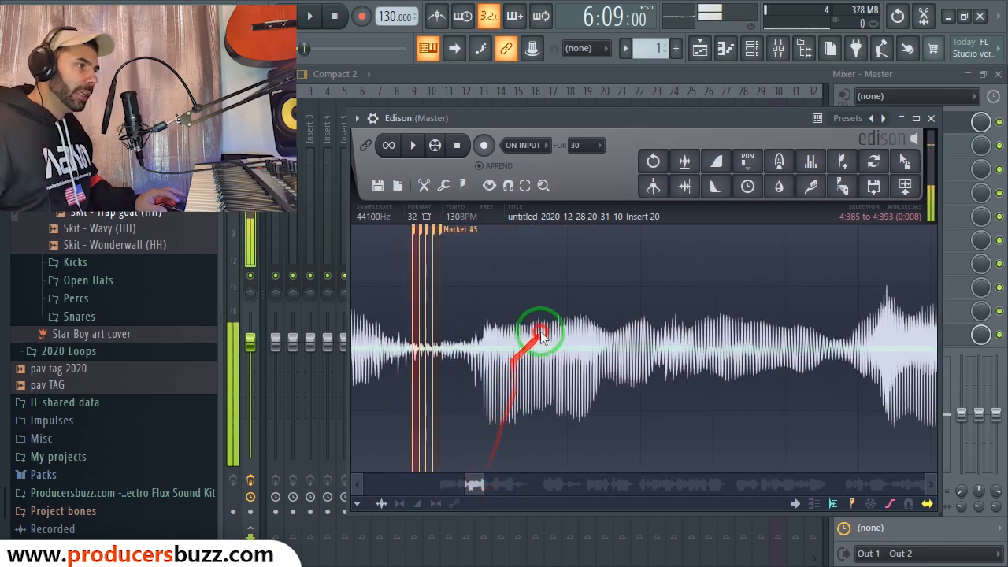
# - Play through the phrases after the repaired gap, extending the selection from 6:536 to 9:681, to search for further clicks
pyautogui.click(481, 341)
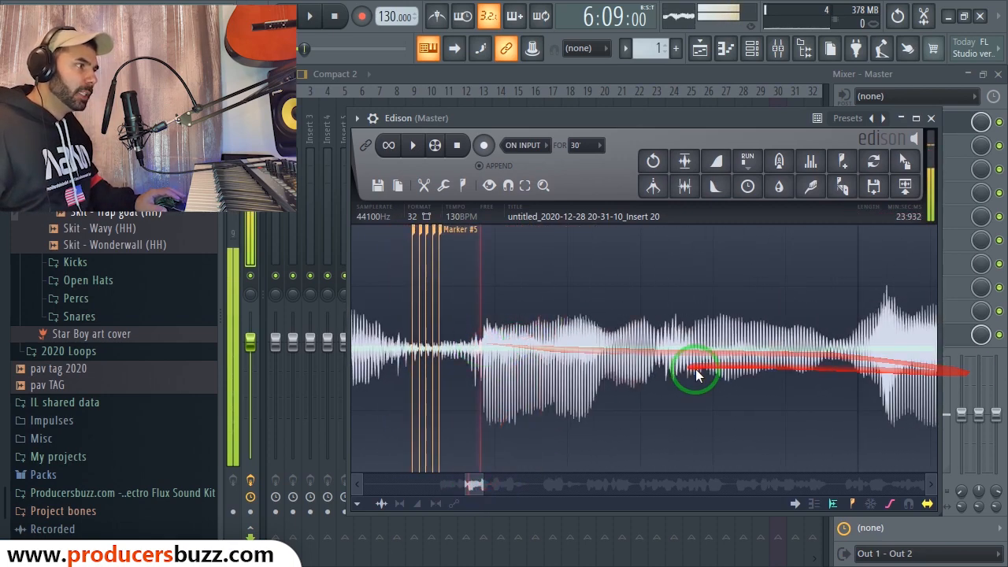
pyautogui.press('space')
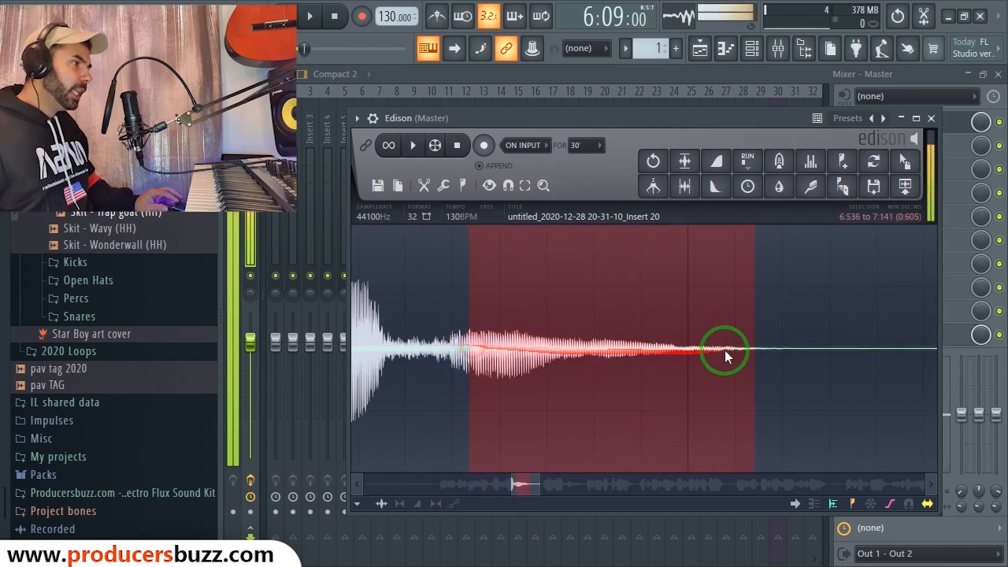
pyautogui.moveTo(725, 356); pyautogui.dragTo(895, 360)
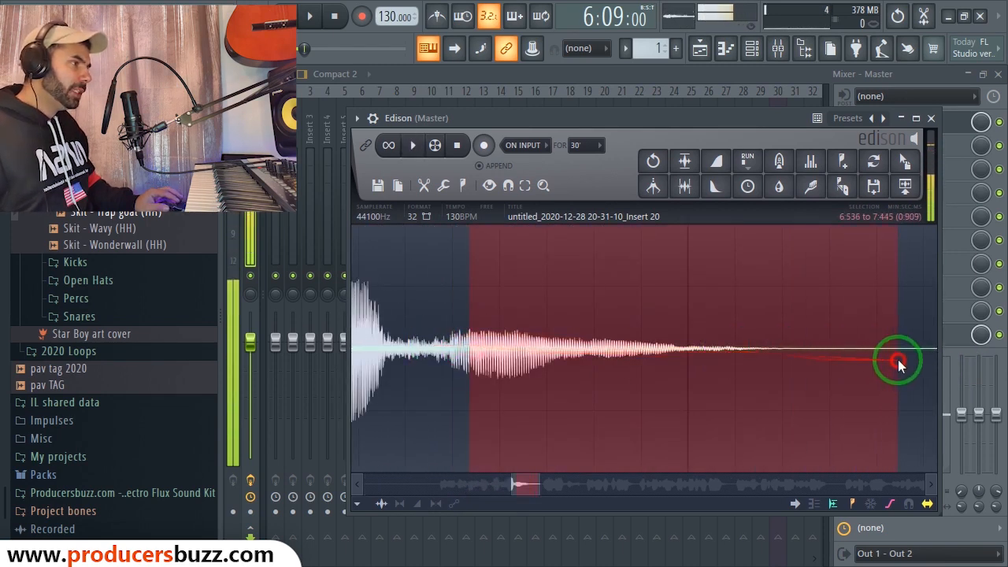
pyautogui.moveTo(538, 484); pyautogui.dragTo(595, 484)
pyautogui.rightClick(902, 382)
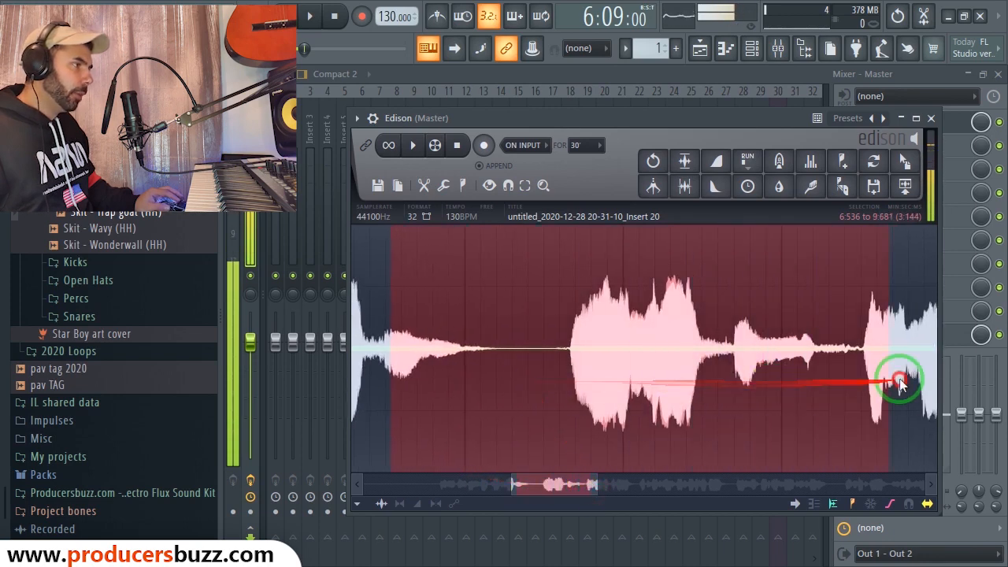
pyautogui.rightClick(568, 374)
pyautogui.press('space')
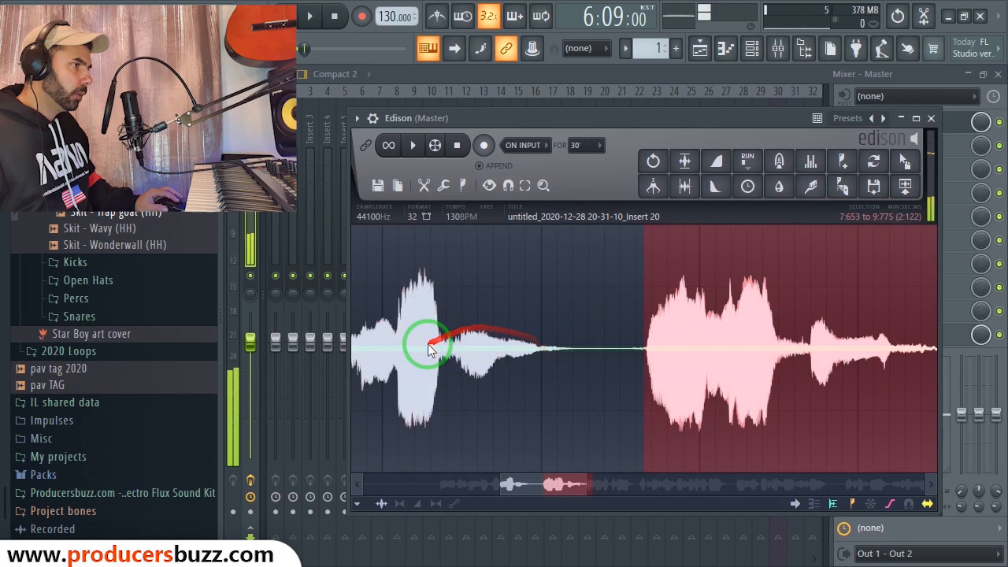
# - Select the phrase from 7:635 to 9:222 and play it to locate the next click
pyautogui.rightClick(795, 337)
pyautogui.click(795, 341)
pyautogui.moveTo(804, 350); pyautogui.dragTo(797, 353)
pyautogui.scroll(-2, 797, 353)
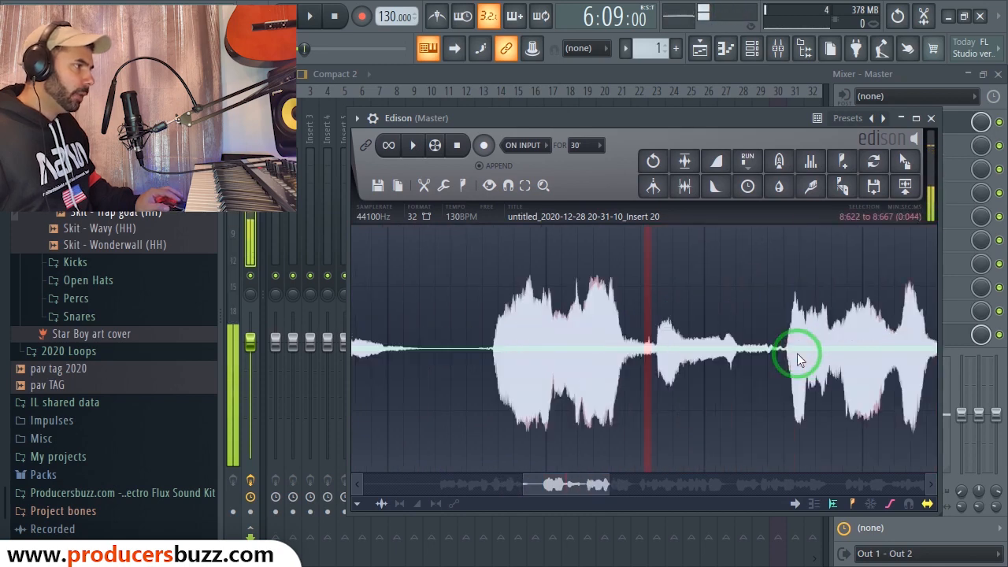
pyautogui.moveTo(606, 483); pyautogui.dragTo(542, 490)
pyautogui.moveTo(405, 368); pyautogui.dragTo(385, 379)
pyautogui.moveTo(833, 331); pyautogui.dragTo(925, 364)
pyautogui.press('space')
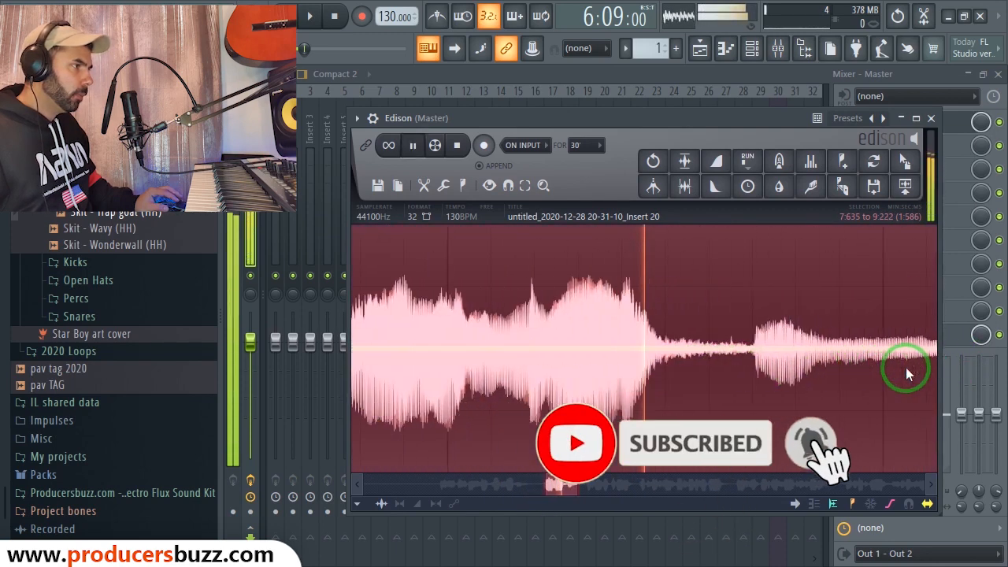
pyautogui.press('space')
# - Select the quiet stretch from 8:641 to 8:661 and narrow the selection to its click spike, 8:650 to 8:653
pyautogui.click(492, 343)
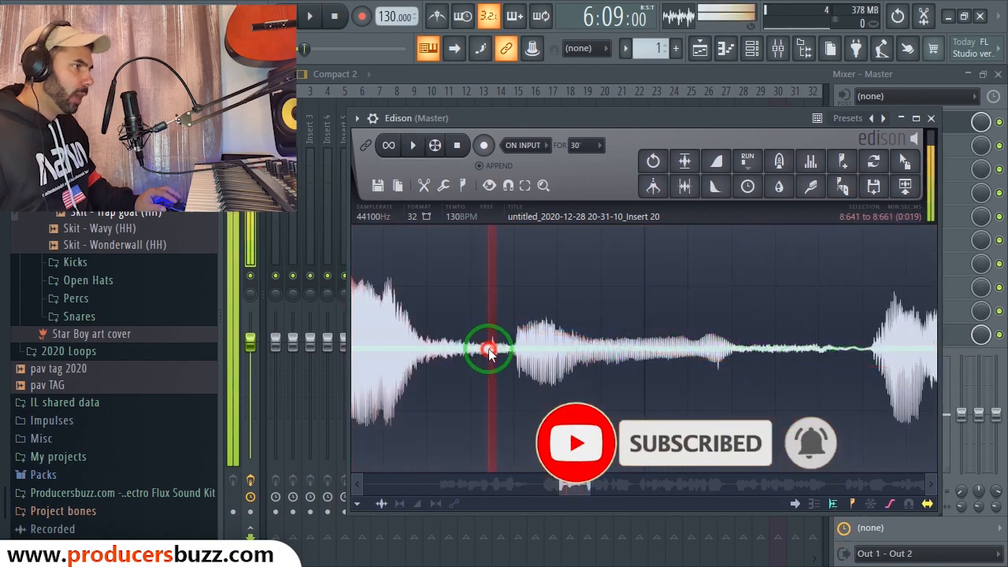
pyautogui.moveTo(590, 481)
pyautogui.mouseDown()
pyautogui.moveTo(551, 488)
pyautogui.moveTo(567, 483)
pyautogui.mouseUp()
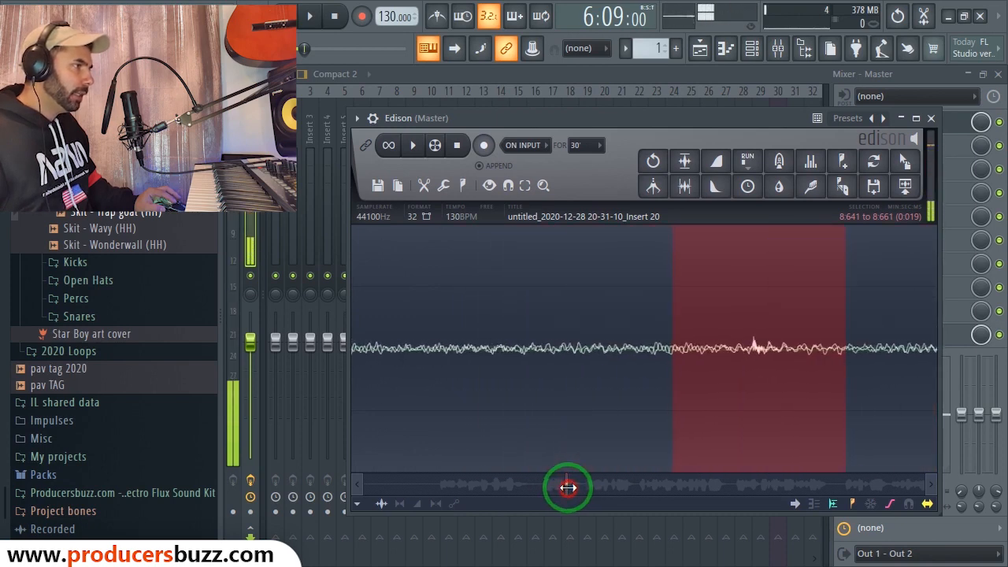
pyautogui.click(770, 347)
pyautogui.moveTo(768, 355); pyautogui.dragTo(746, 351)
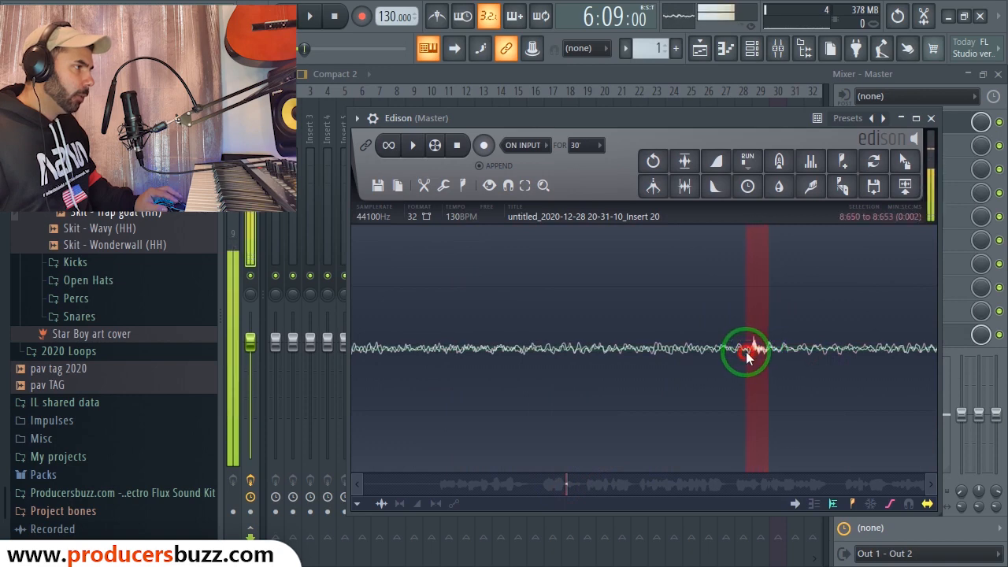
# - Reselect the click spike with a small margin on both sides, from 8:649 to 8:654
pyautogui.scroll(-1, 735, 375)
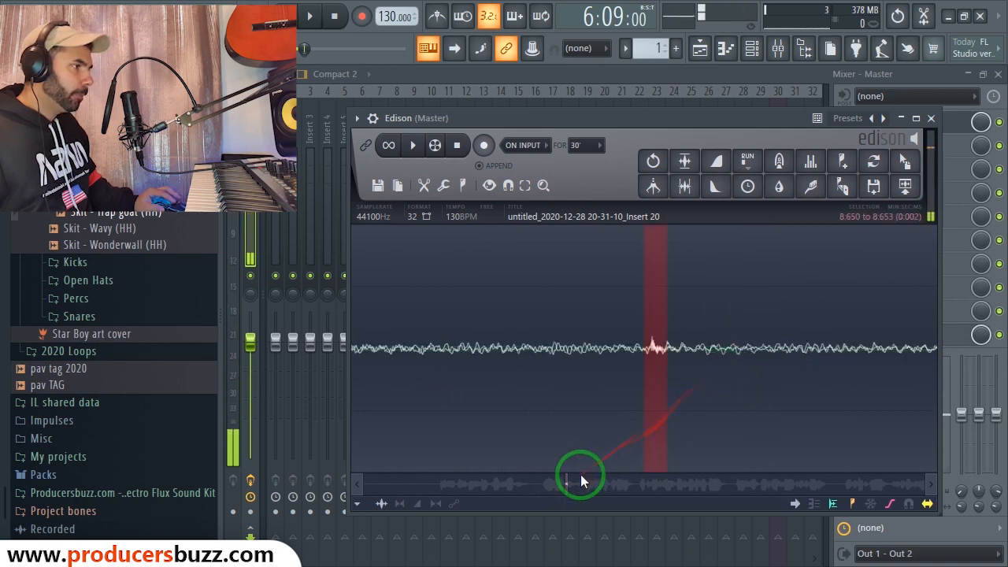
pyautogui.moveTo(570, 482); pyautogui.dragTo(568, 483)
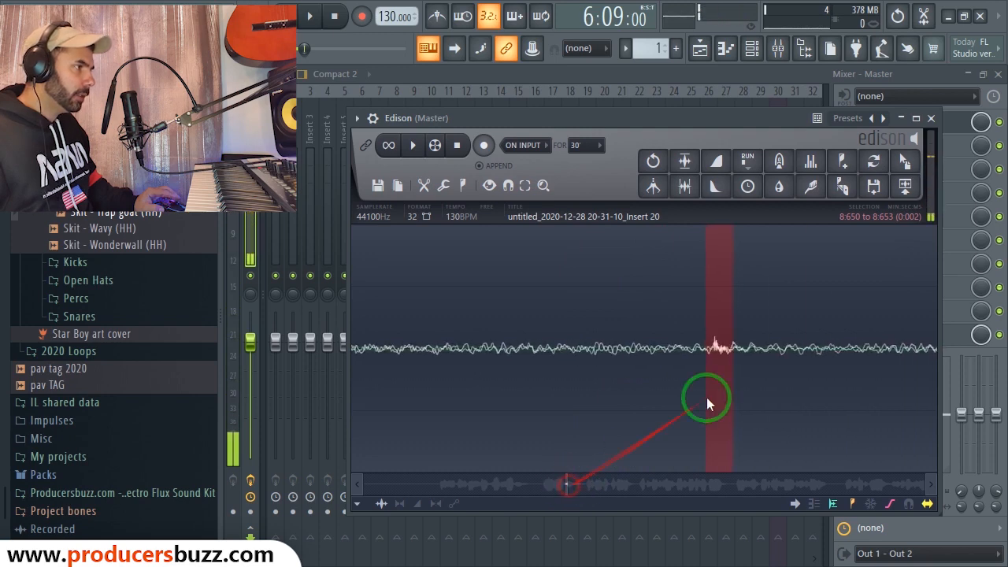
pyautogui.click(697, 359)
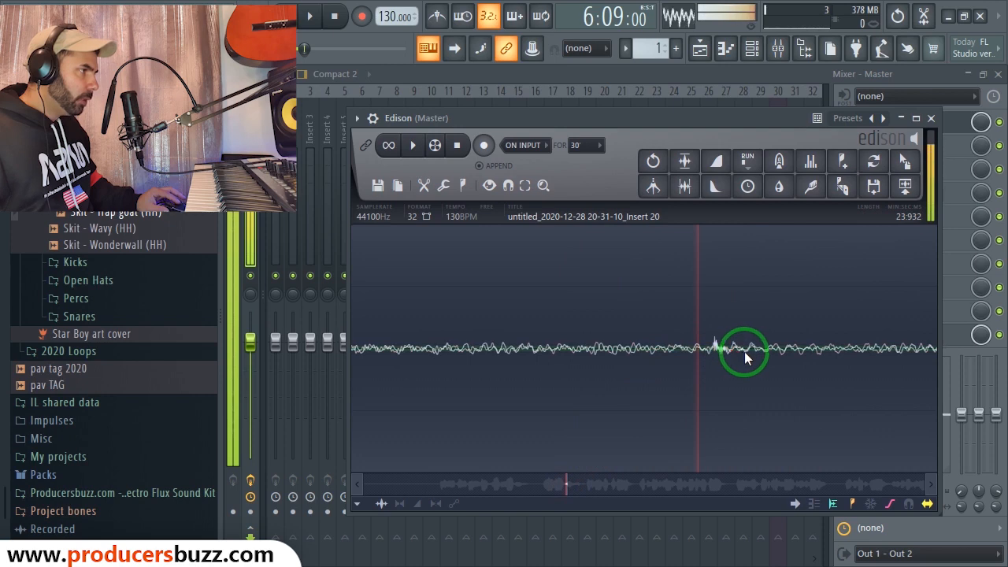
pyautogui.click(737, 352)
pyautogui.moveTo(734, 358); pyautogui.dragTo(692, 361)
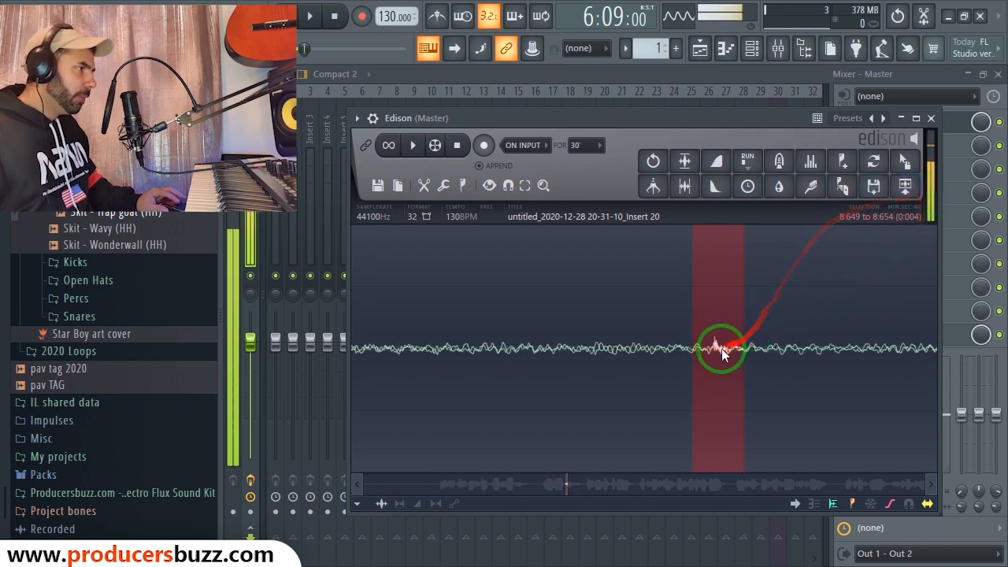
pyautogui.moveTo(742, 349); pyautogui.dragTo(742, 358)
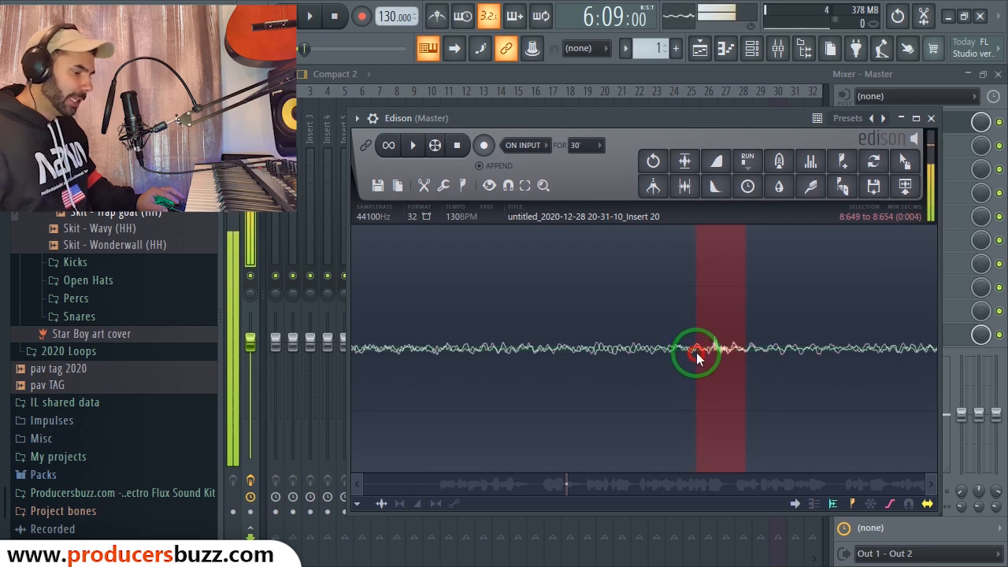
pyautogui.press('F12')
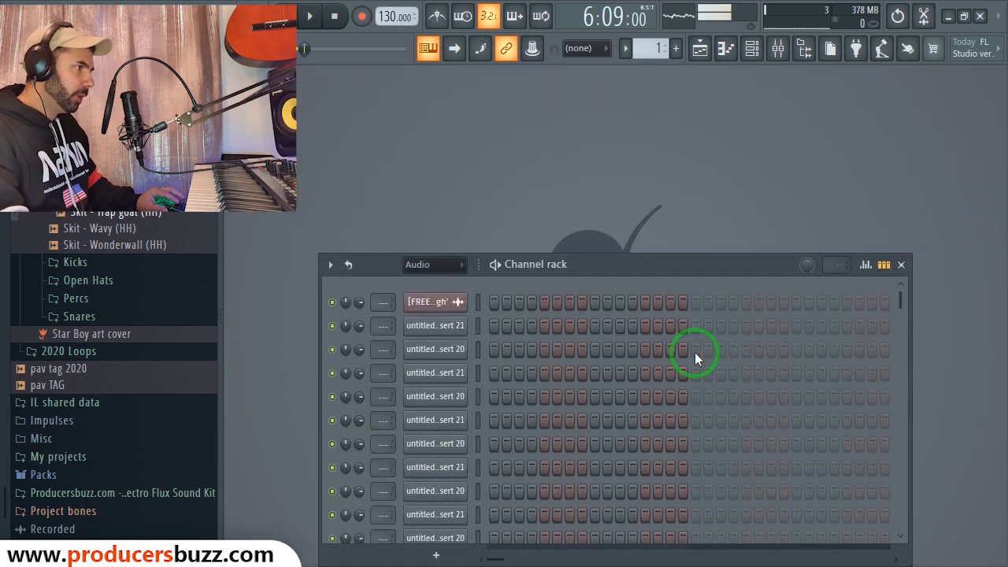
pyautogui.click(779, 50)
pyautogui.click(871, 148)
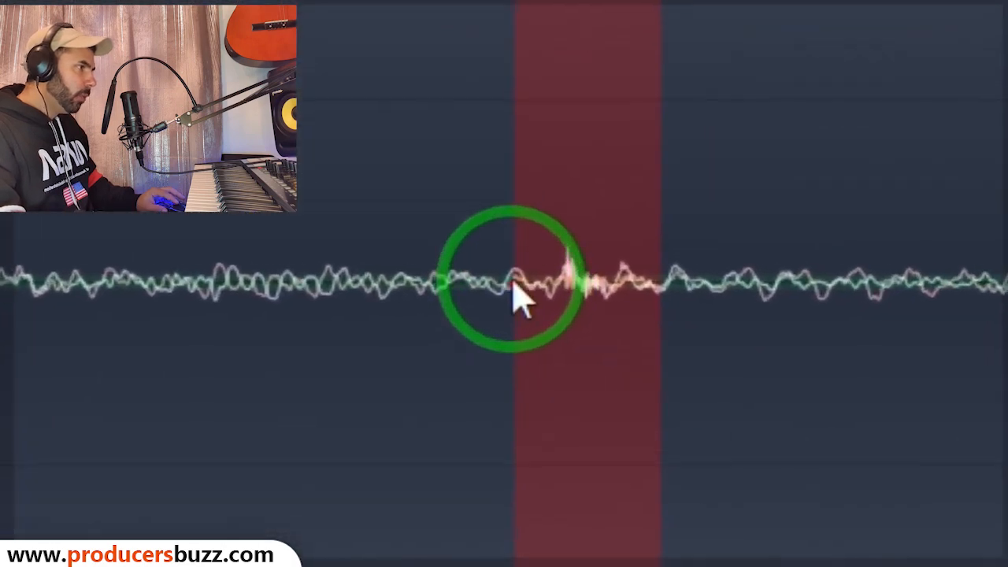
# - Extend the start of the click selection to make it 0:005 long and add a marker at its start
pyautogui.click(697, 354)
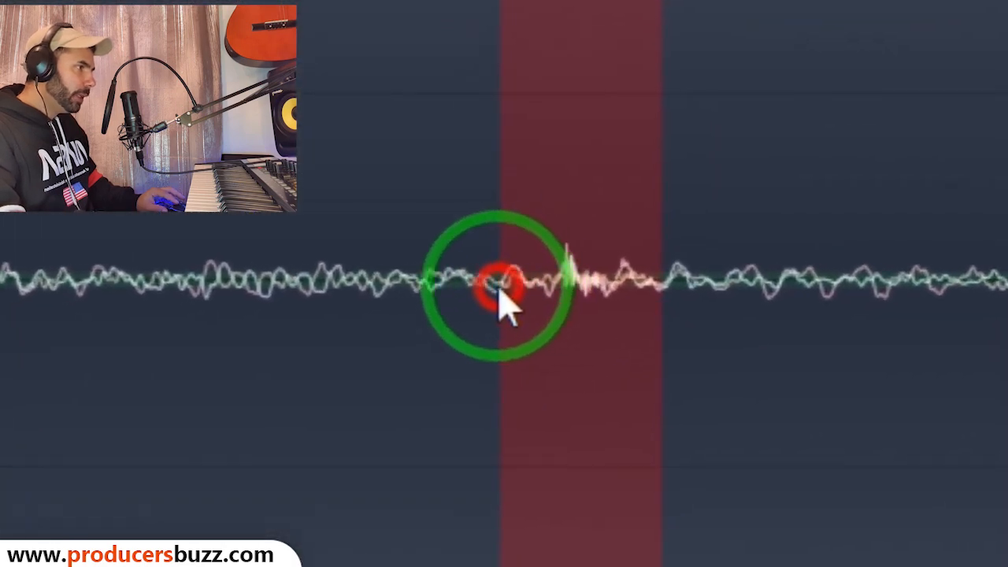
pyautogui.moveTo(512, 285)
pyautogui.mouseDown()
pyautogui.moveTo(558, 304)
pyautogui.moveTo(529, 307)
pyautogui.moveTo(523, 284)
pyautogui.moveTo(493, 285)
pyautogui.moveTo(519, 290)
pyautogui.moveTo(500, 284)
pyautogui.moveTo(509, 287)
pyautogui.mouseUp()
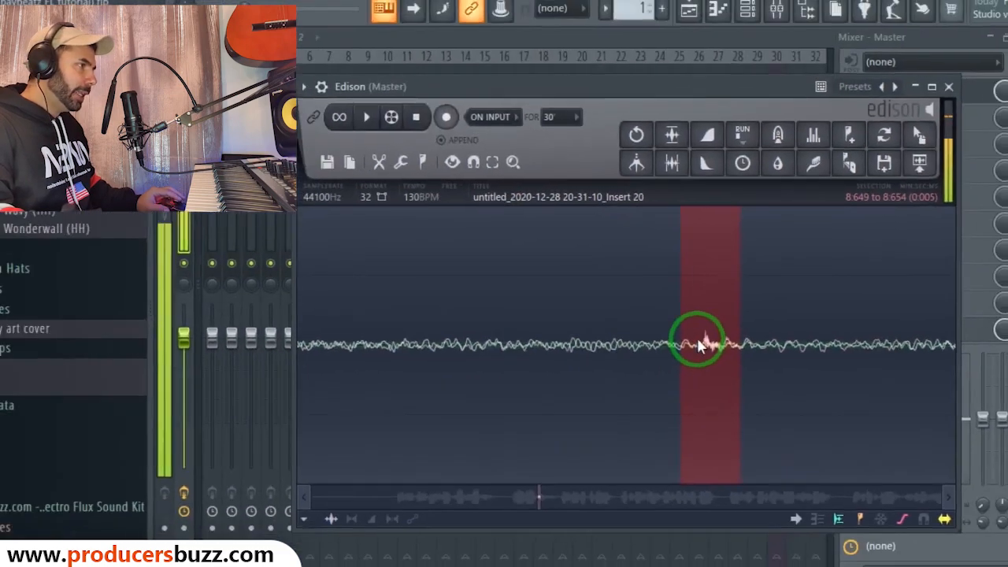
pyautogui.click(849, 136)
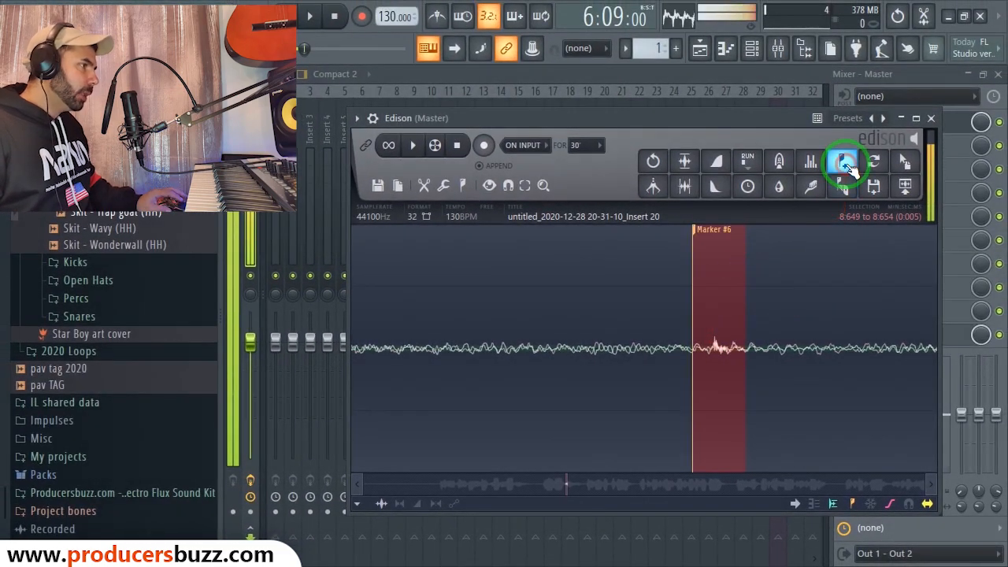
# - Select the adjoining stretches after the click and add markers at 8:654 and 8:659
pyautogui.moveTo(696, 356); pyautogui.dragTo(791, 370)
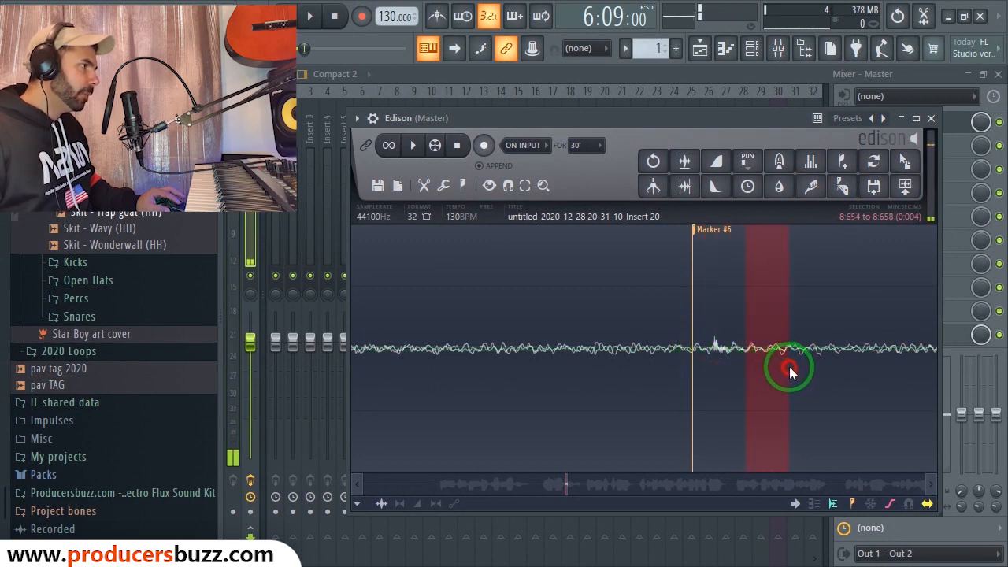
pyautogui.click(842, 161)
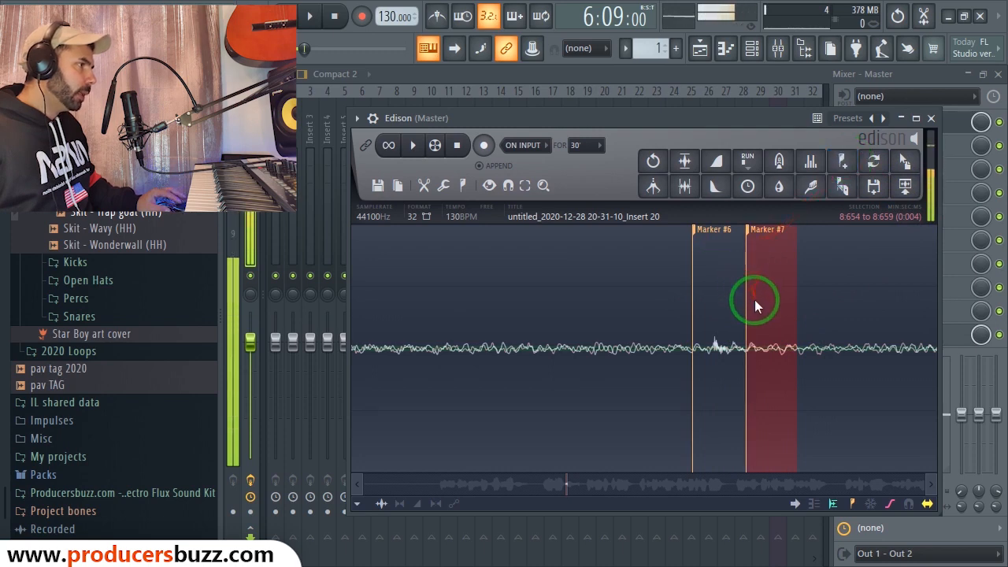
pyautogui.moveTo(754, 302); pyautogui.dragTo(844, 331)
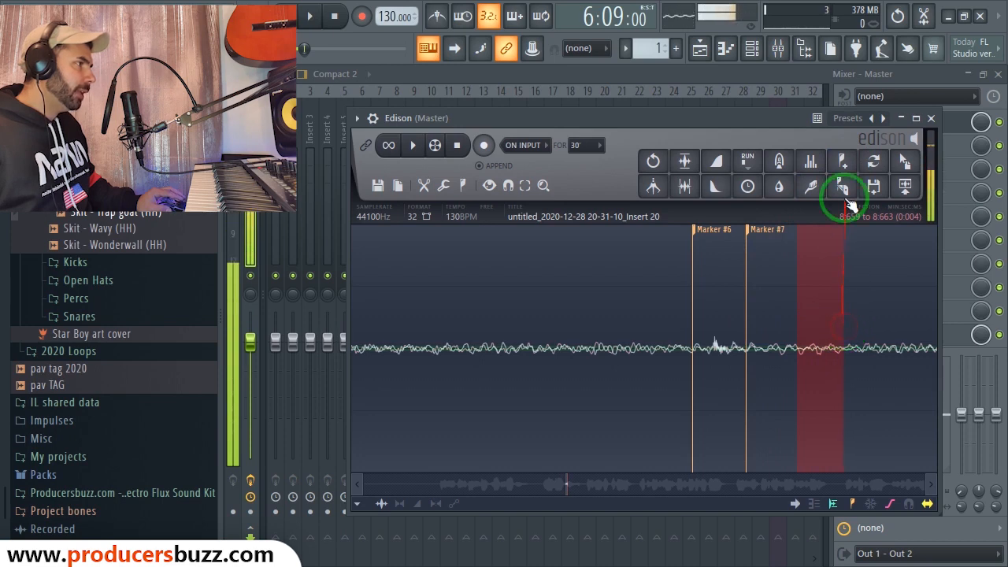
pyautogui.click(842, 163)
pyautogui.moveTo(844, 331); pyautogui.dragTo(867, 337)
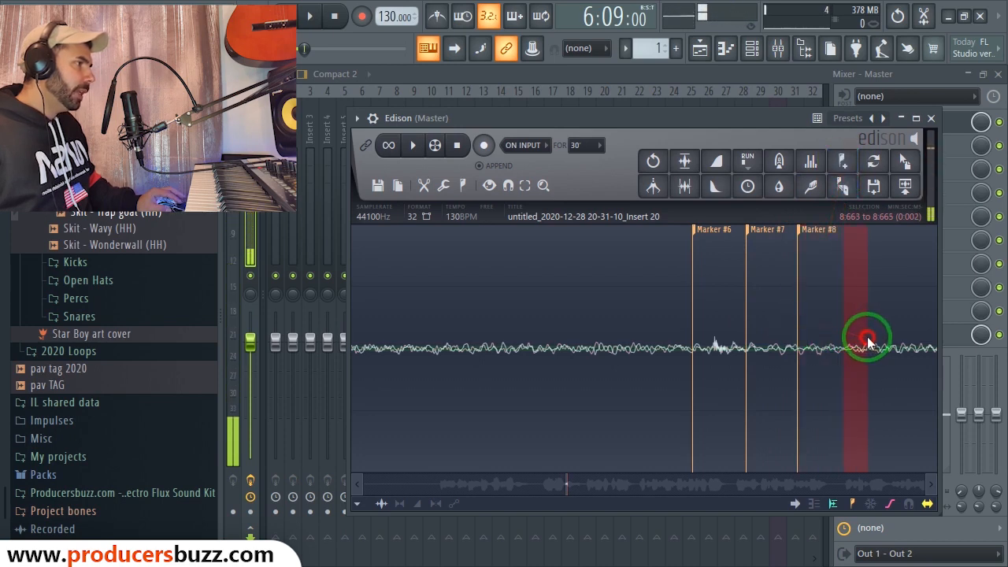
# - Select the two 0:004 stretches just before the click and add markers at 8:644 and 8:639
pyautogui.click(693, 231)
pyautogui.moveTo(698, 237)
pyautogui.mouseDown()
pyautogui.moveTo(738, 297)
pyautogui.moveTo(708, 311)
pyautogui.mouseUp()
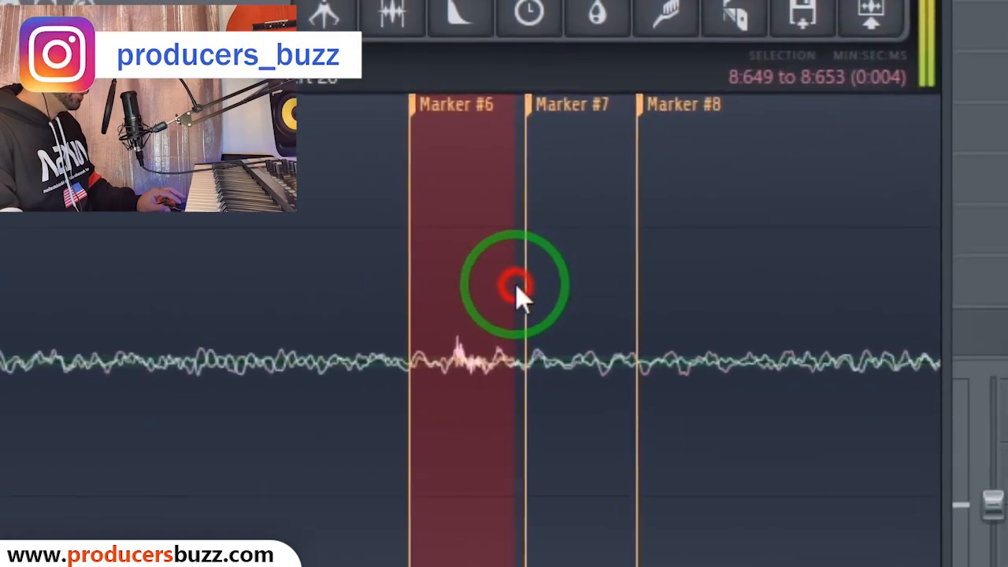
pyautogui.moveTo(519, 293); pyautogui.dragTo(313, 311)
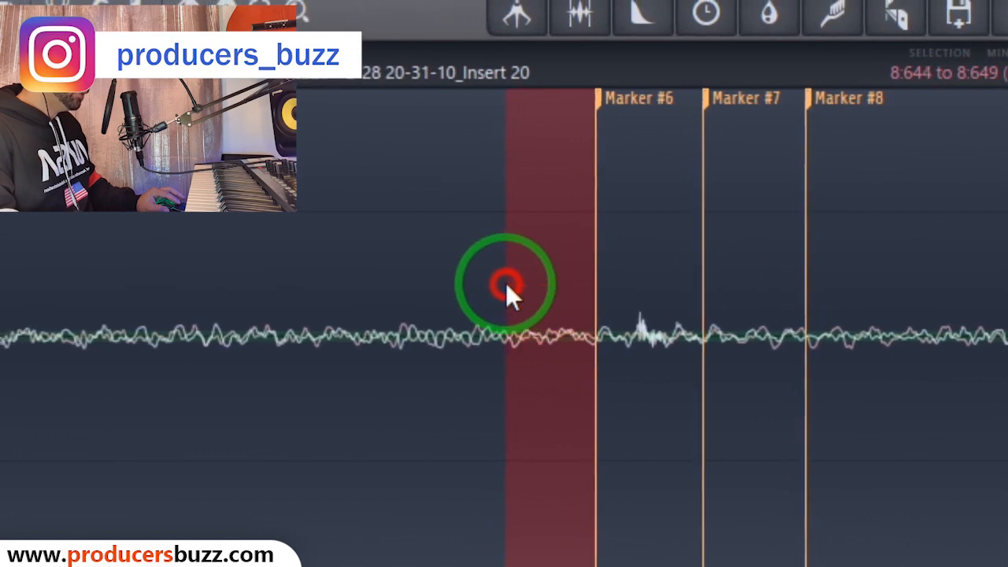
pyautogui.moveTo(506, 283)
pyautogui.mouseDown()
pyautogui.moveTo(496, 281)
pyautogui.moveTo(506, 283)
pyautogui.mouseUp()
pyautogui.rightClick(518, 298)
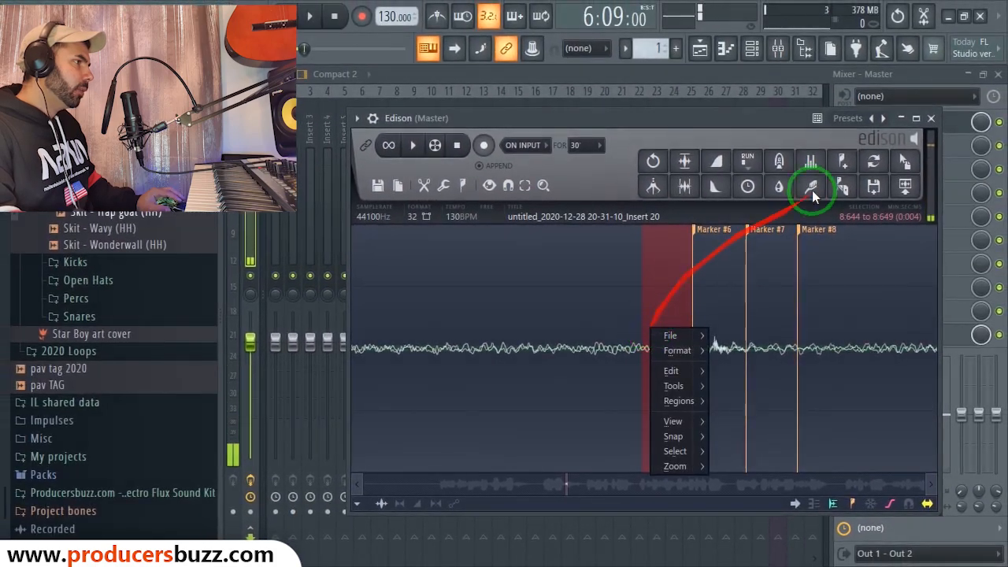
pyautogui.click(847, 155)
pyautogui.click(845, 161)
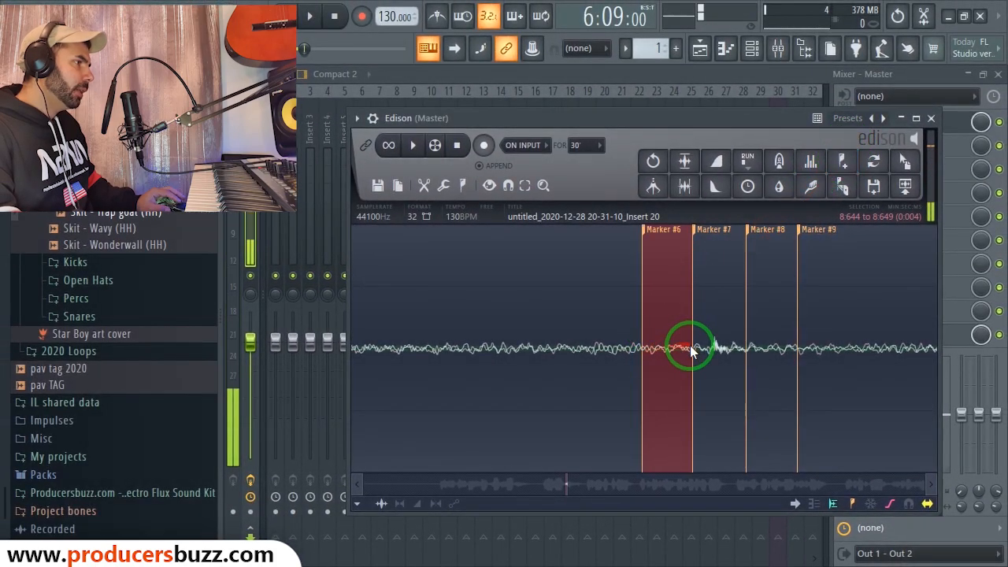
pyautogui.moveTo(642, 355); pyautogui.dragTo(585, 365)
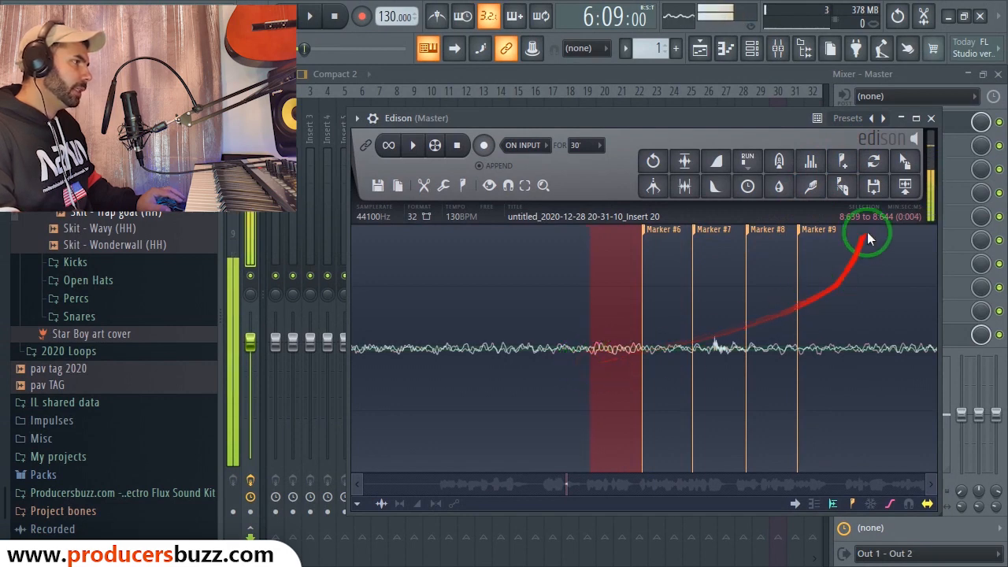
pyautogui.click(852, 163)
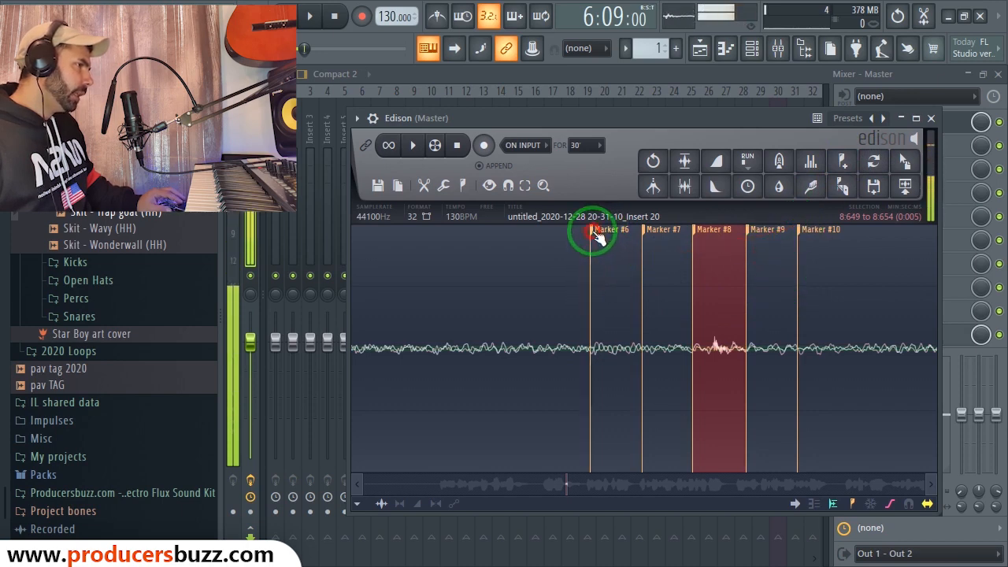
# - Play the marked regions around the click, including 8:644 to 8:649 and 8:654 to 8:659, to compare their sound
pyautogui.click(417, 147)
pyautogui.click(698, 231)
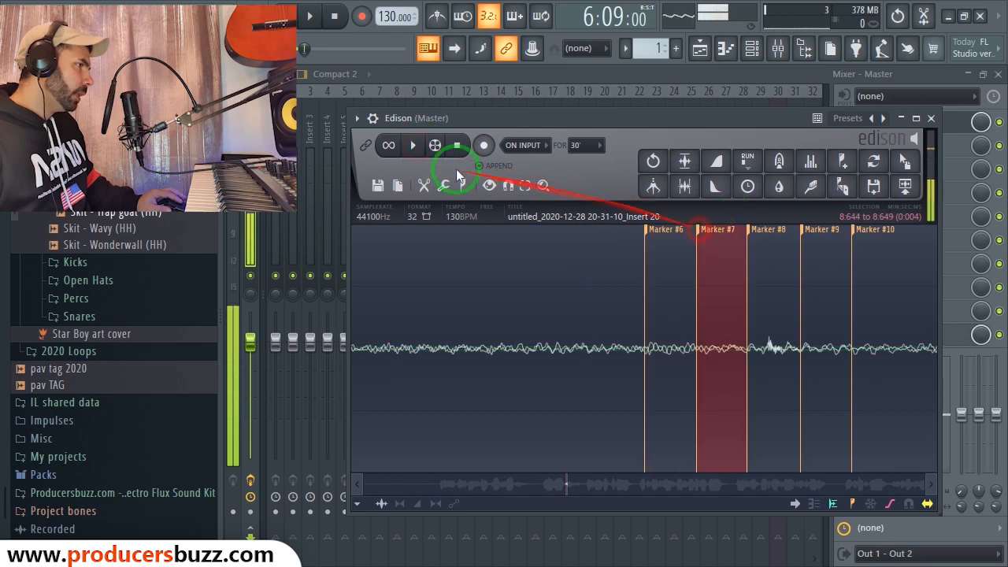
pyautogui.click(416, 147)
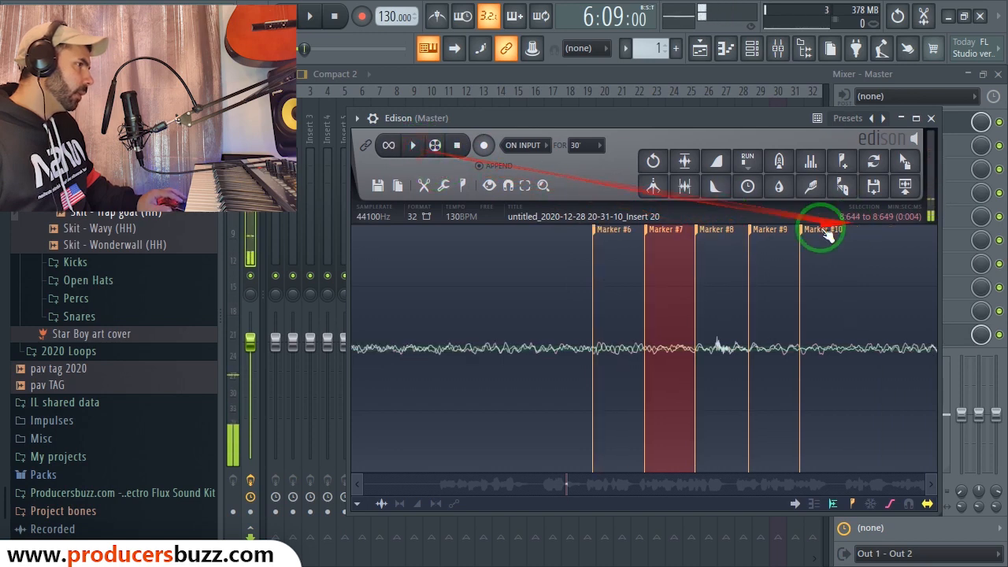
pyautogui.click(418, 146)
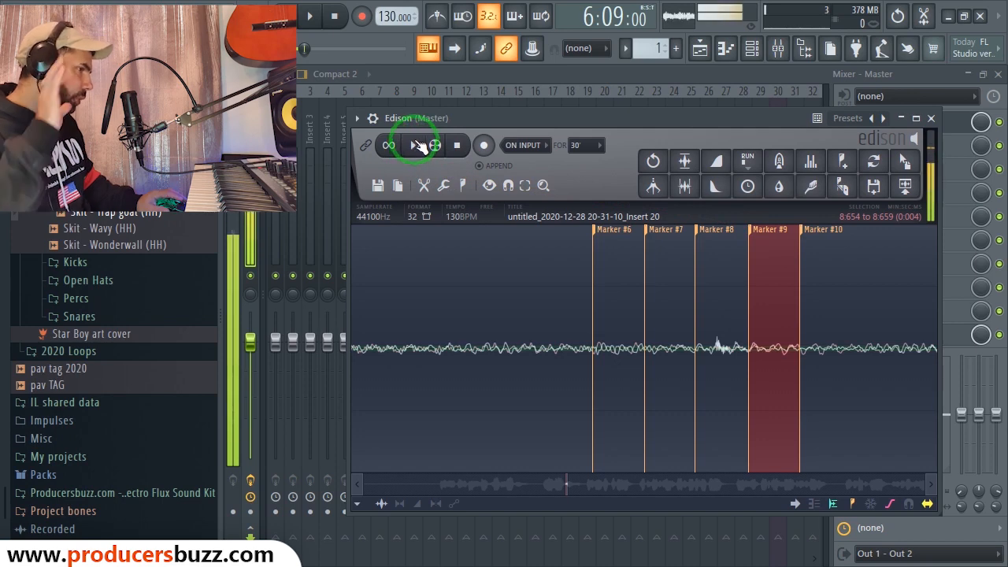
pyautogui.click(418, 146)
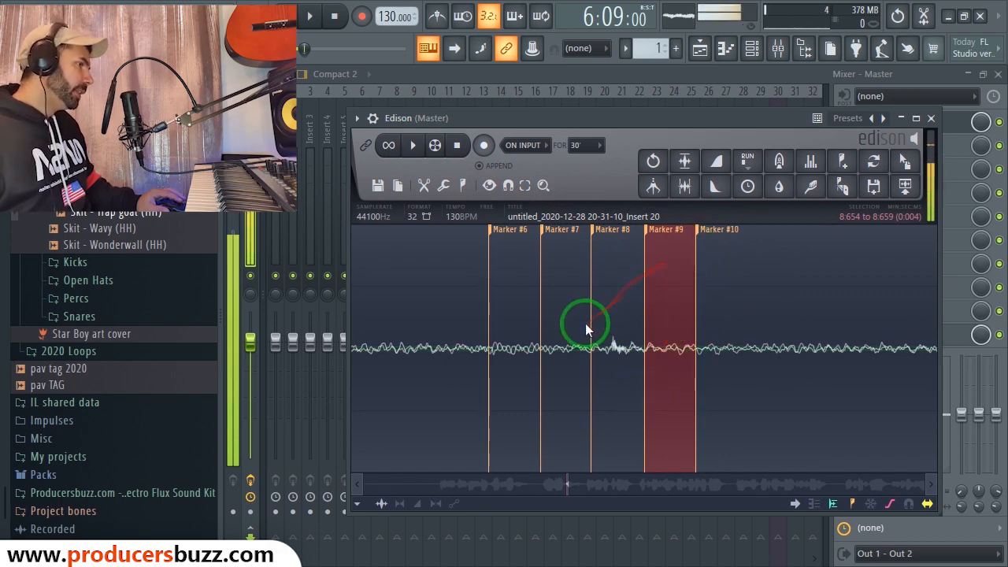
# - Copy the clean region right after the click, from 8:654 to 8:659
pyautogui.rightClick(672, 261)
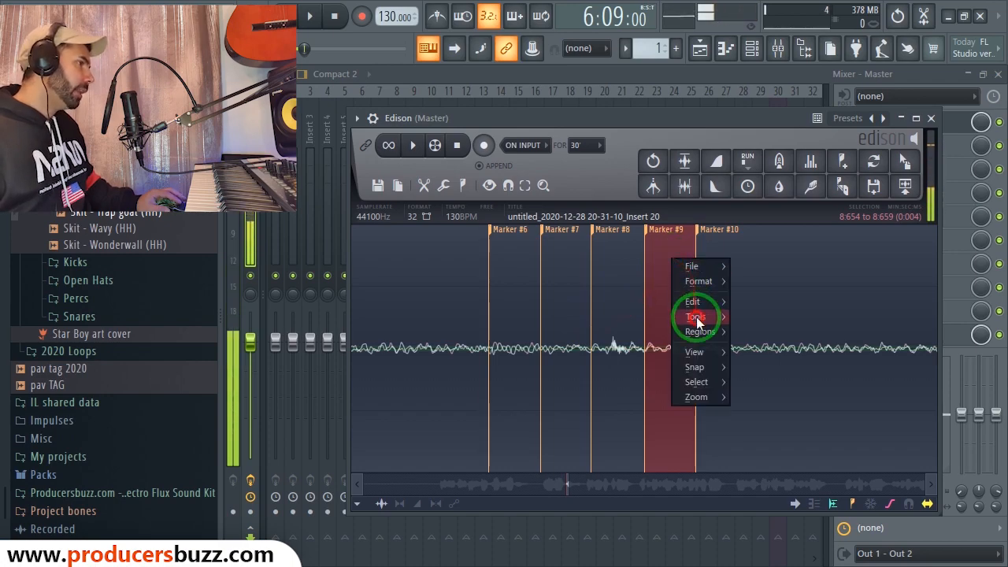
pyautogui.moveTo(695, 303)
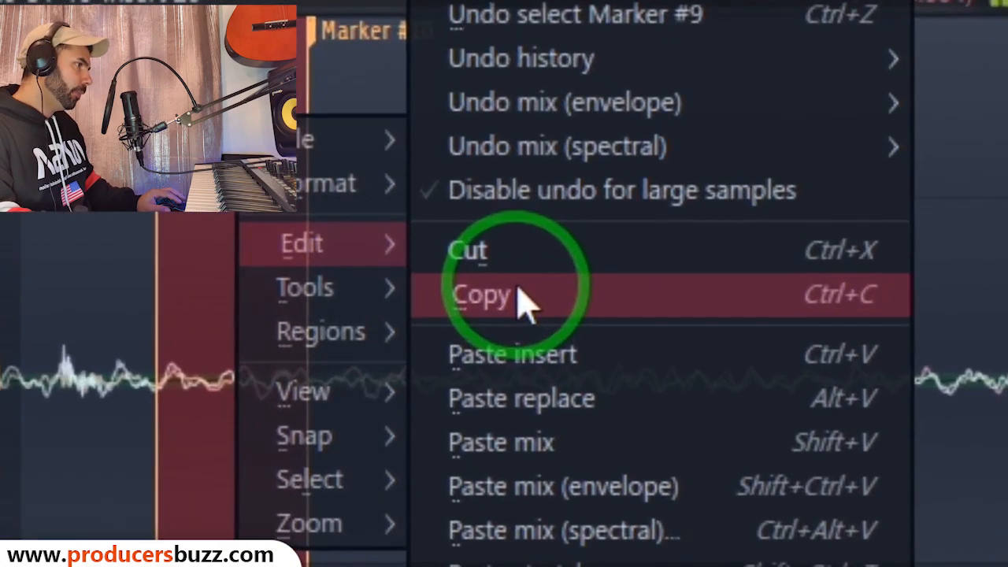
pyautogui.click(767, 315)
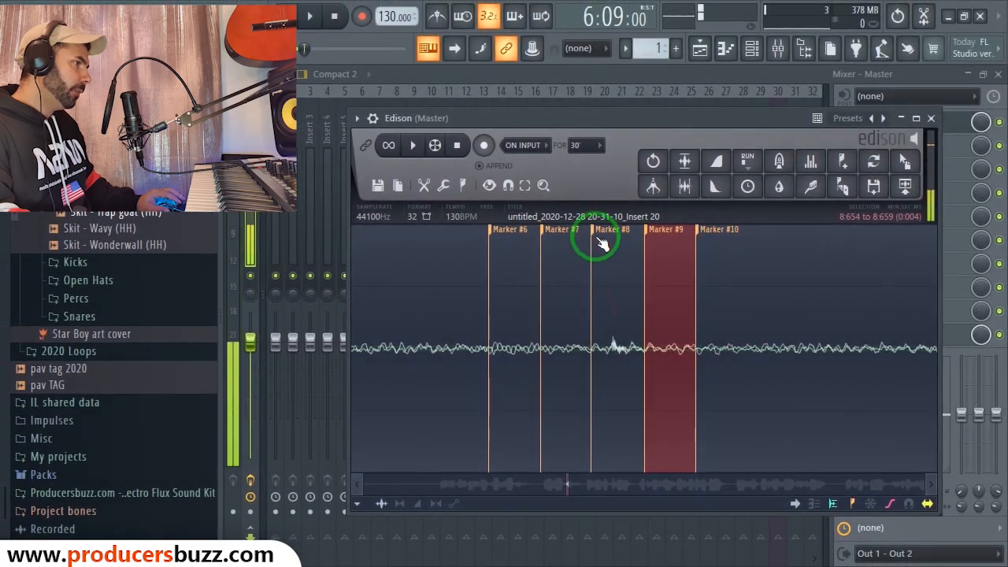
# - Paste-insert the copied clean audio at the start of the click region and delete the section that holds the click
pyautogui.click(555, 217)
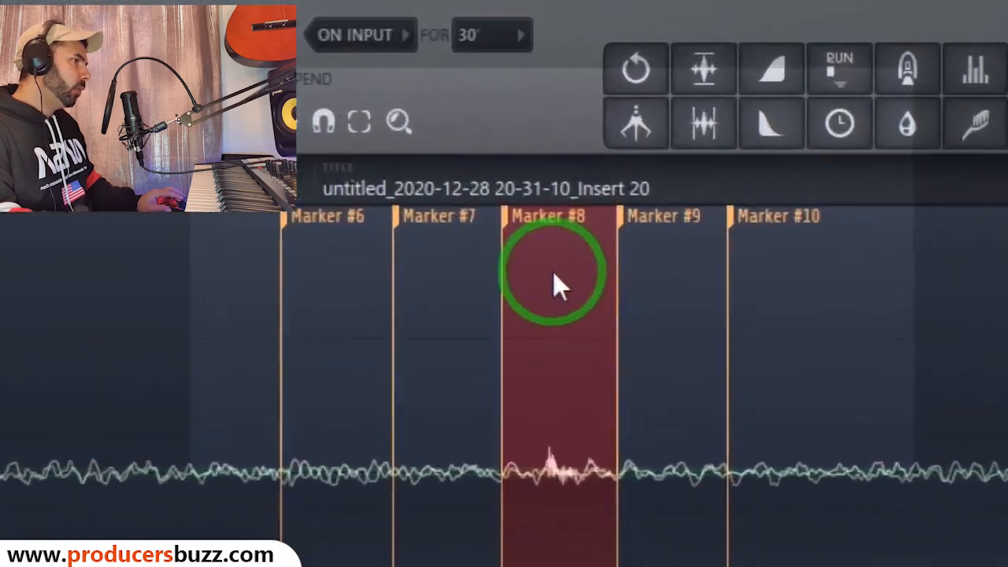
pyautogui.rightClick(596, 247)
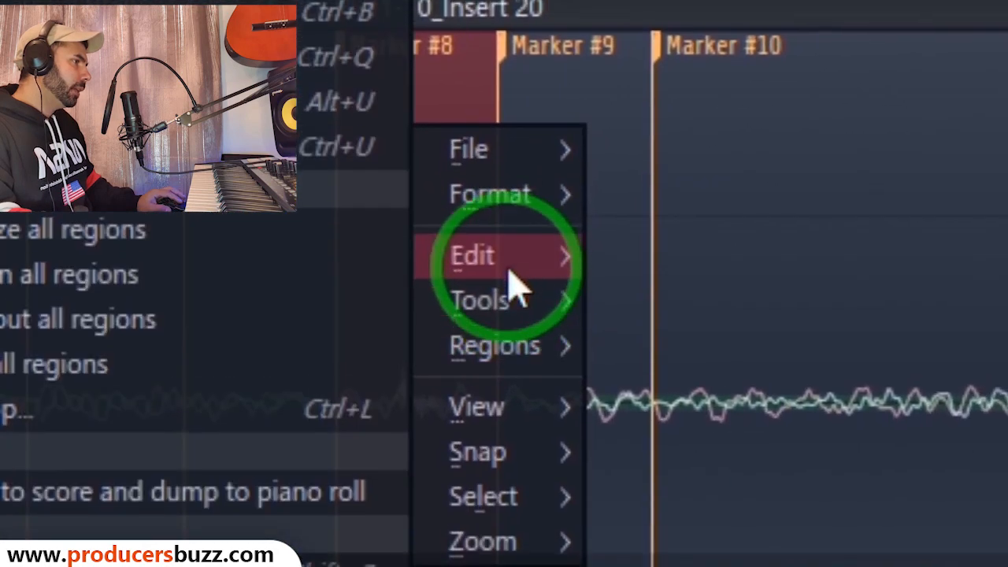
pyautogui.moveTo(507, 266)
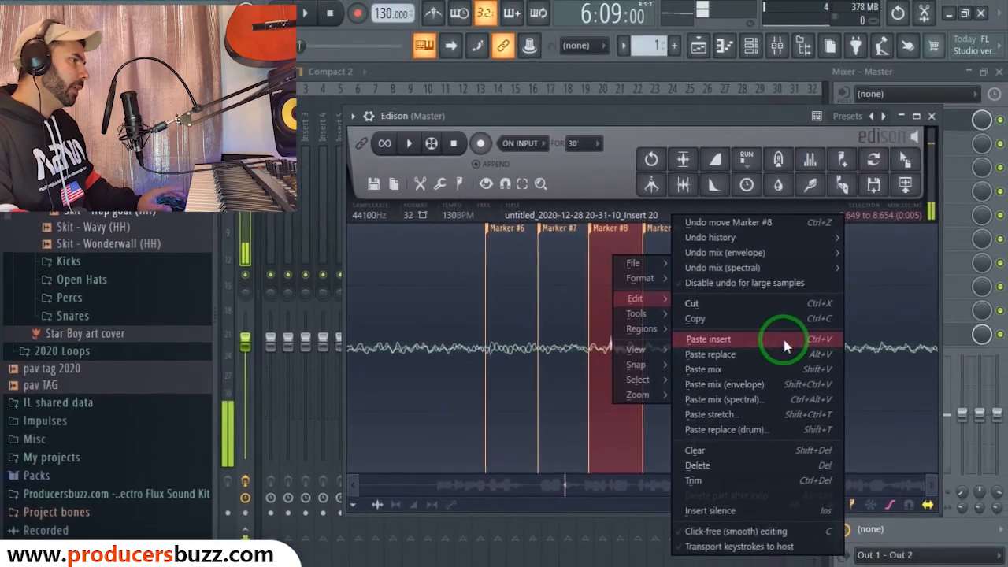
pyautogui.click(509, 302)
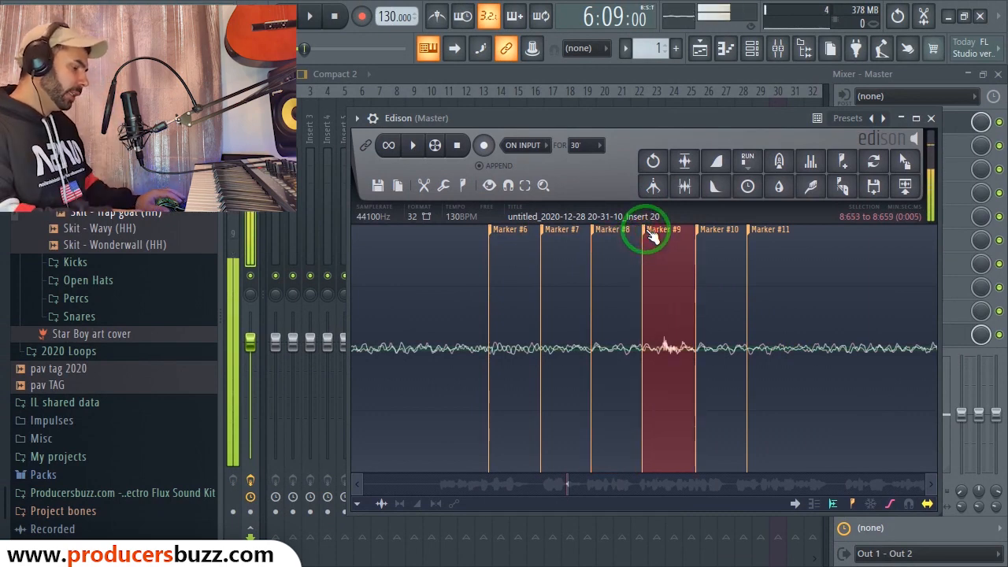
# - Select the repaired stretch from 8:629 to 8:671 and play it
pyautogui.moveTo(451, 331)
pyautogui.mouseDown()
pyautogui.moveTo(547, 353)
pyautogui.moveTo(827, 371)
pyautogui.moveTo(382, 346)
pyautogui.mouseUp()
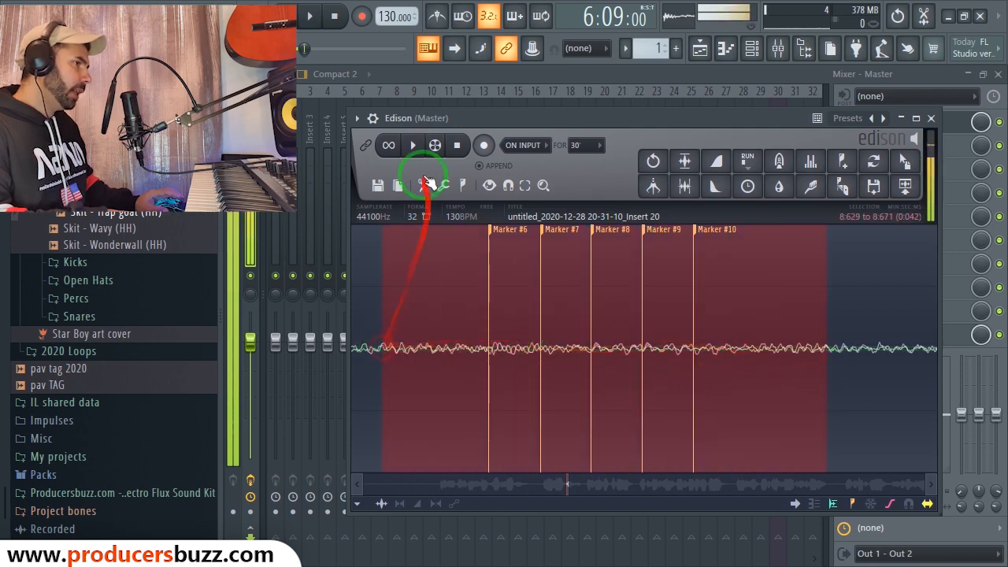
pyautogui.click(414, 150)
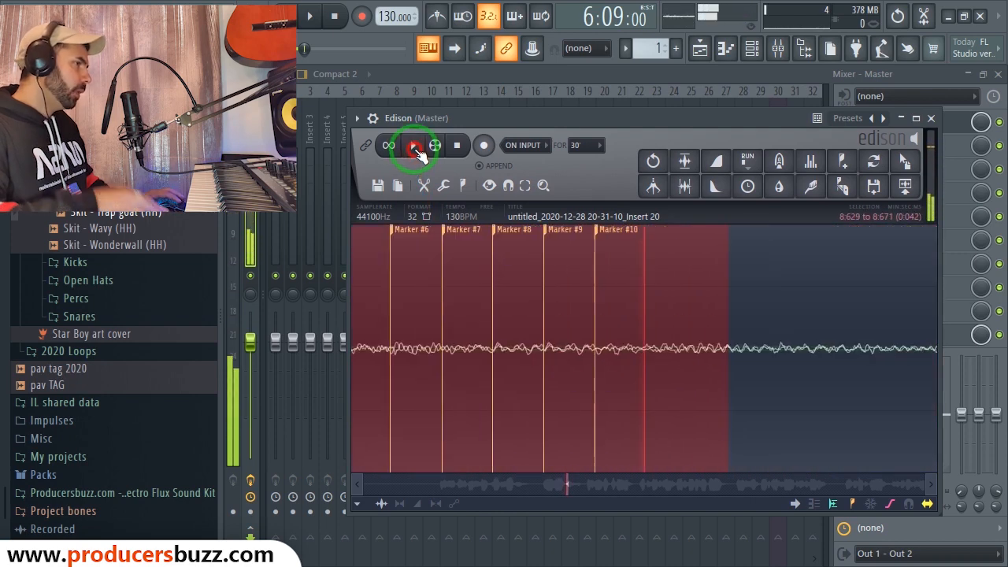
pyautogui.click(541, 375)
# - Apply Declick in and Declick out to all regions of the recording
pyautogui.moveTo(575, 479); pyautogui.dragTo(562, 480)
pyautogui.rightClick(618, 324)
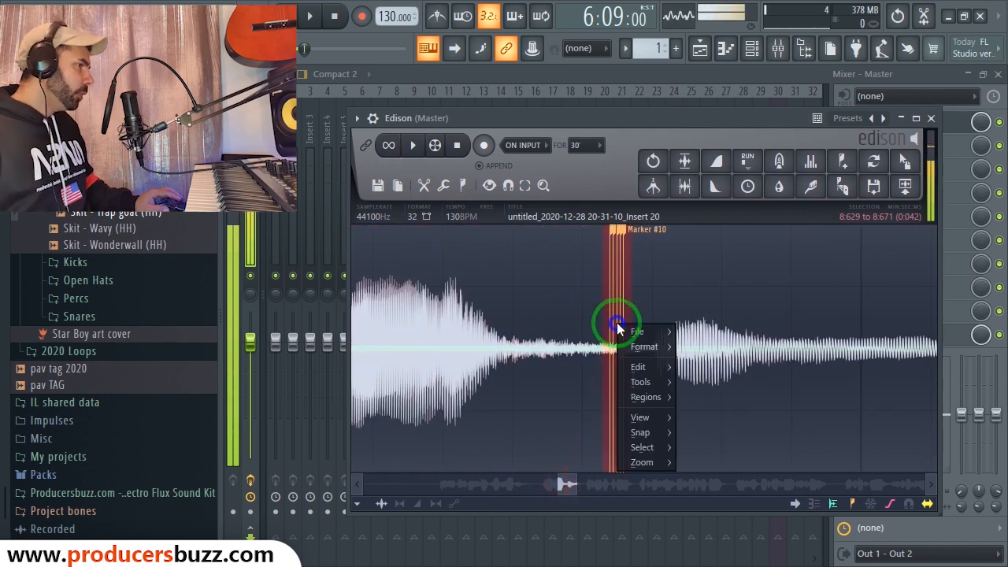
pyautogui.moveTo(642, 382)
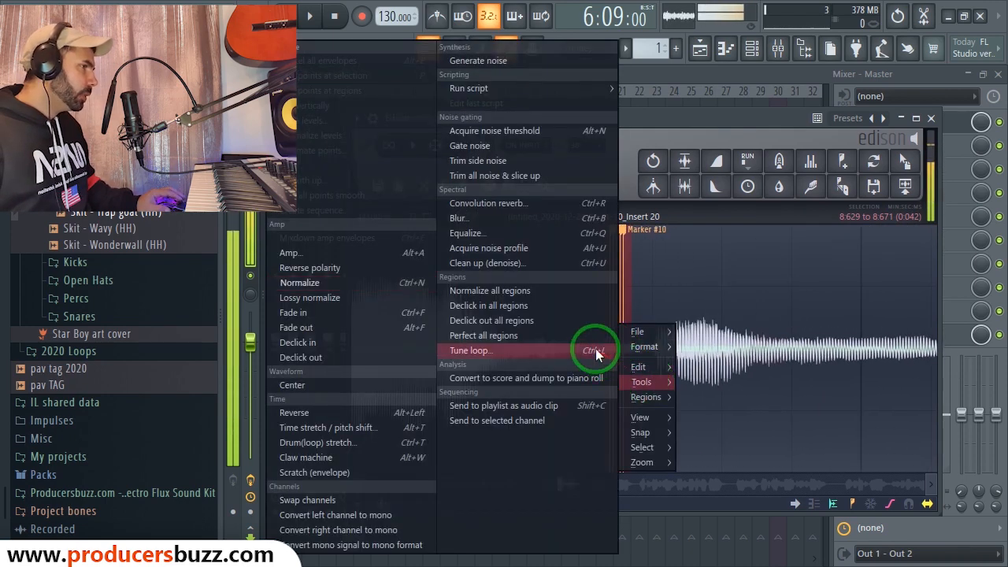
pyautogui.click(541, 310)
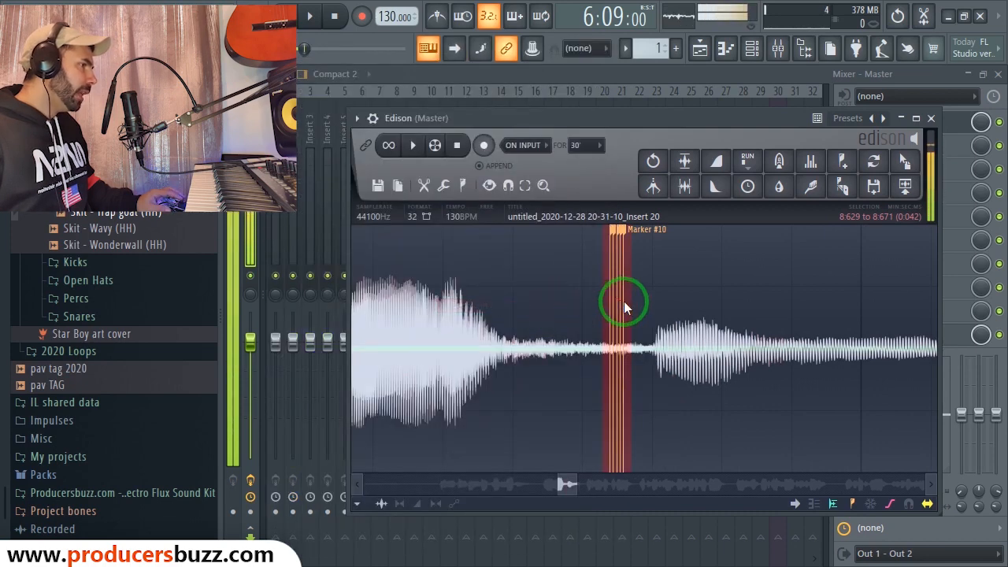
pyautogui.rightClick(616, 303)
pyautogui.moveTo(624, 360)
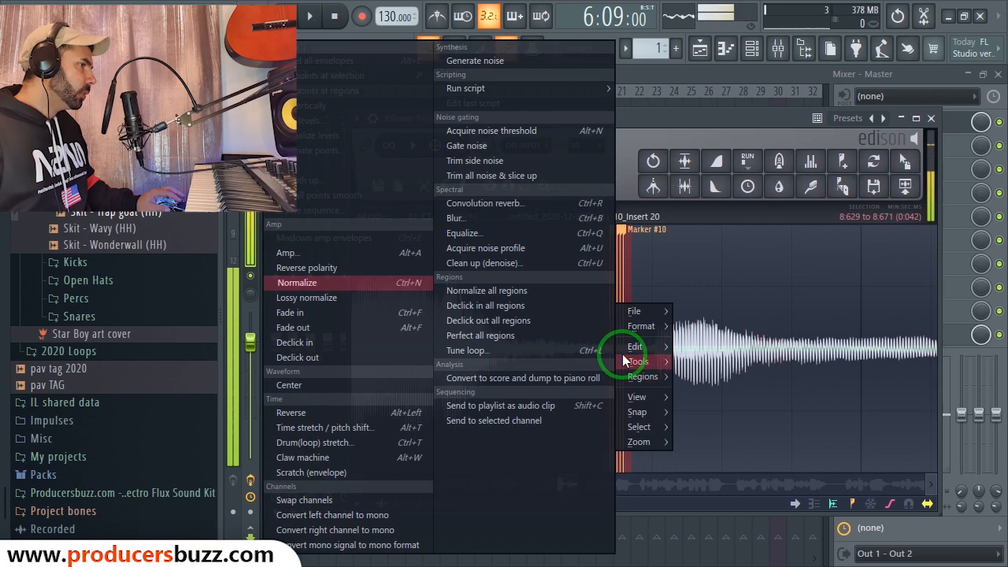
pyautogui.click(530, 323)
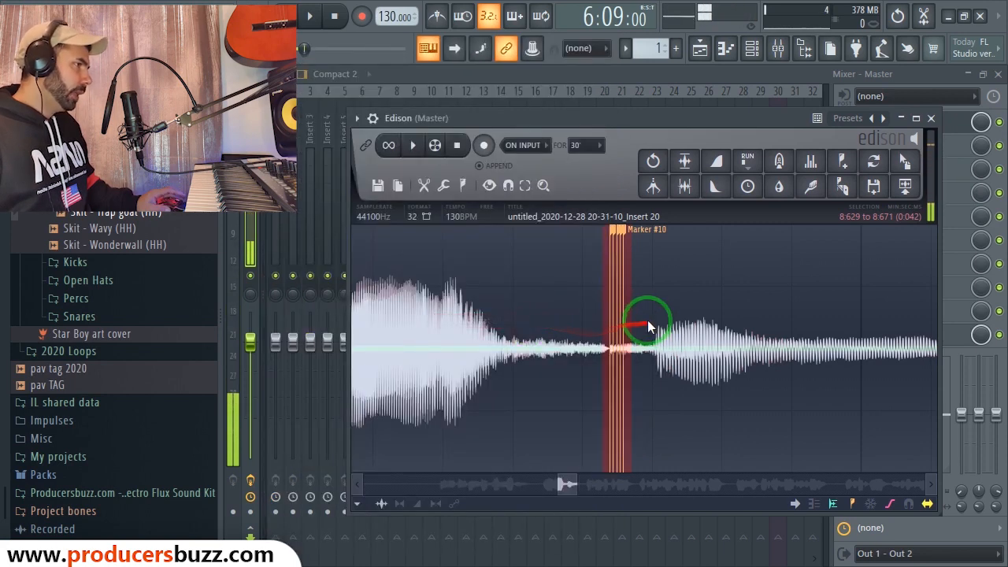
# - Select the phrase around the repaired spot, from 7:629 to 9:000, and play it back
pyautogui.moveTo(618, 345); pyautogui.dragTo(609, 352)
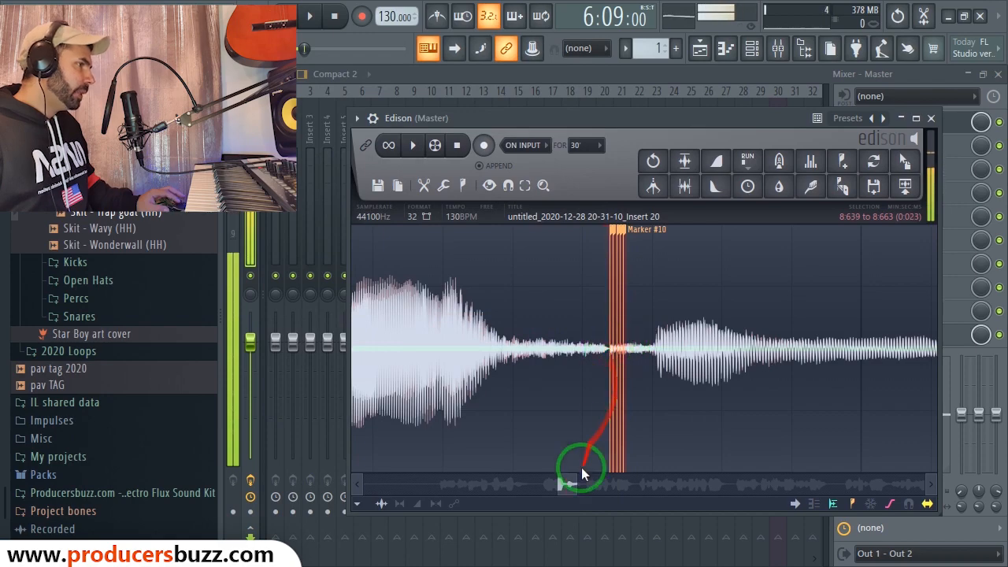
pyautogui.moveTo(576, 484)
pyautogui.mouseDown()
pyautogui.moveTo(556, 484)
pyautogui.moveTo(540, 394)
pyautogui.moveTo(552, 483)
pyautogui.moveTo(508, 378)
pyautogui.moveTo(754, 473)
pyautogui.moveTo(567, 484)
pyautogui.moveTo(754, 376)
pyautogui.moveTo(968, 371)
pyautogui.moveTo(725, 371)
pyautogui.mouseUp()
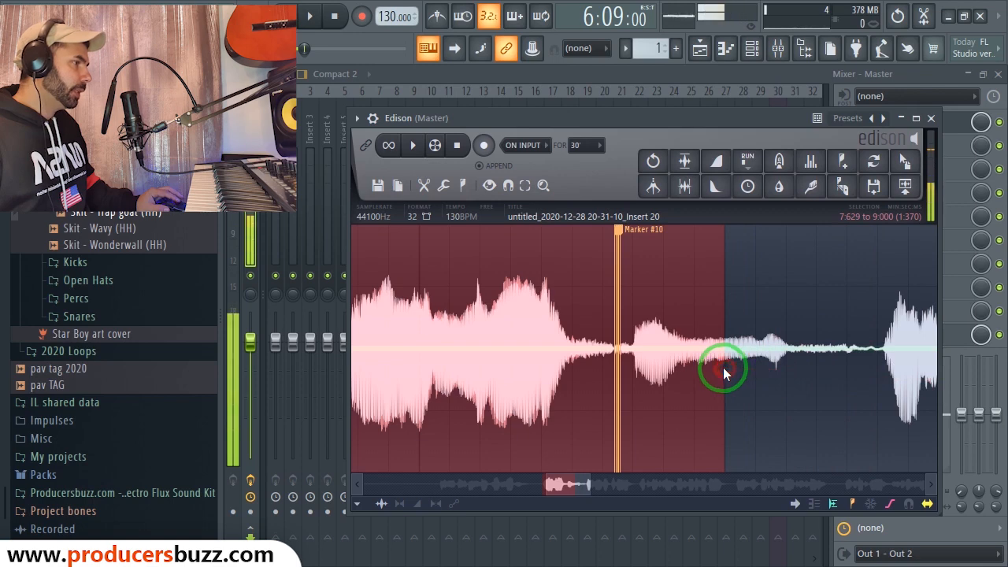
pyautogui.press('space')
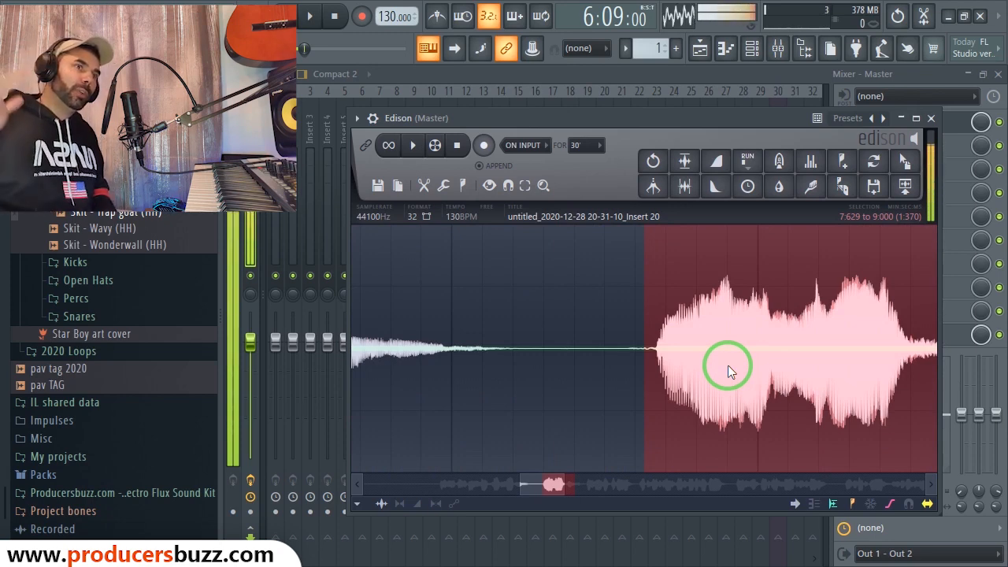
pyautogui.press('space')
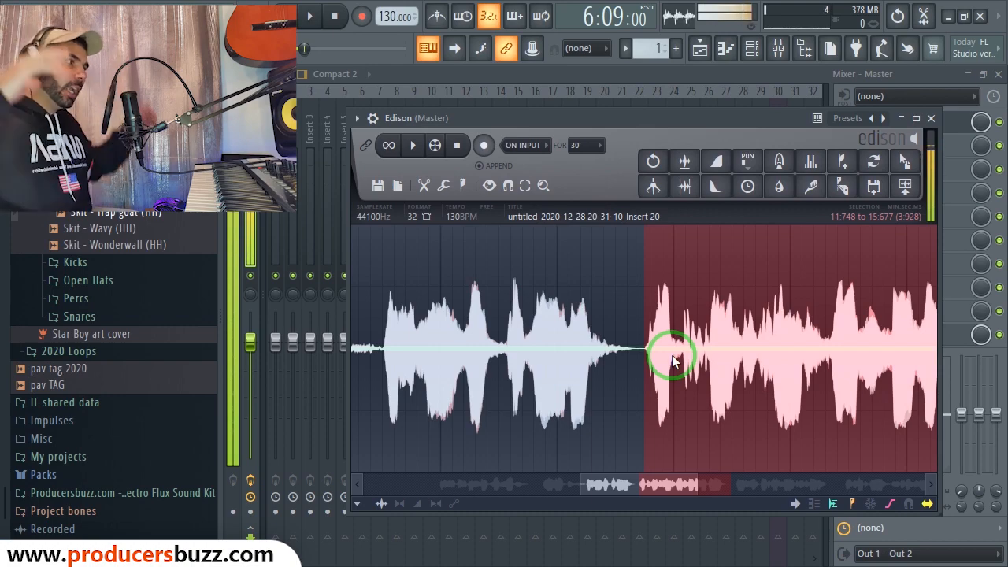
# - Select the whole recording from 0:000 to 23:932
pyautogui.moveTo(581, 485); pyautogui.dragTo(316, 467)
pyautogui.moveTo(699, 487); pyautogui.dragTo(974, 439)
pyautogui.hotkey('ctrl', 'a')
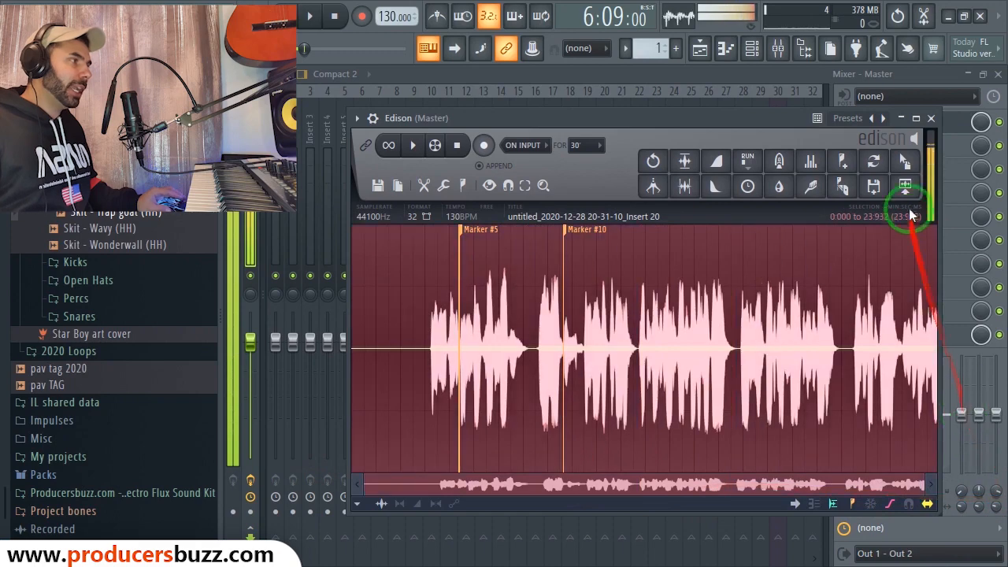
# - Close the Mixer and show the Playlist
pyautogui.click(998, 76)
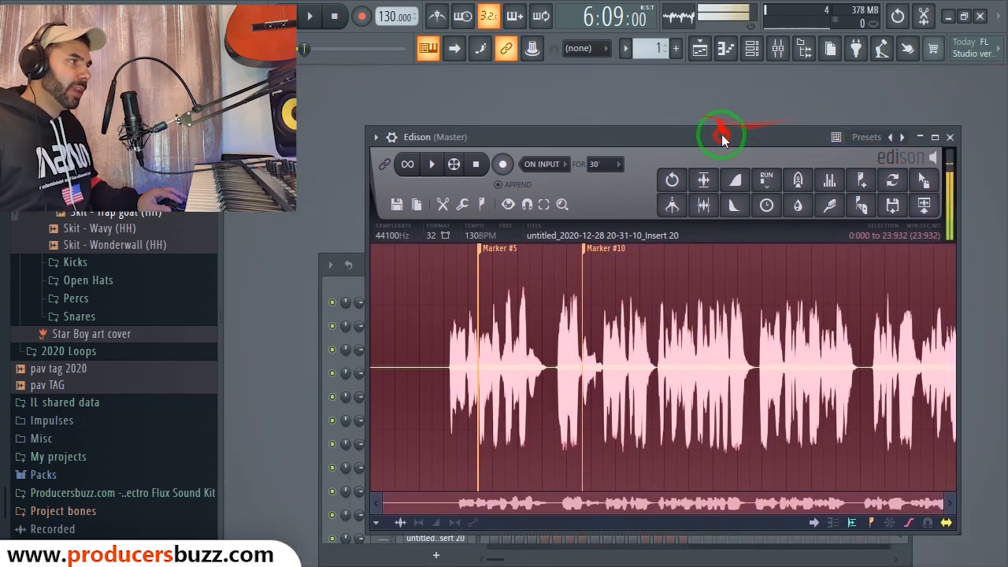
pyautogui.click(700, 49)
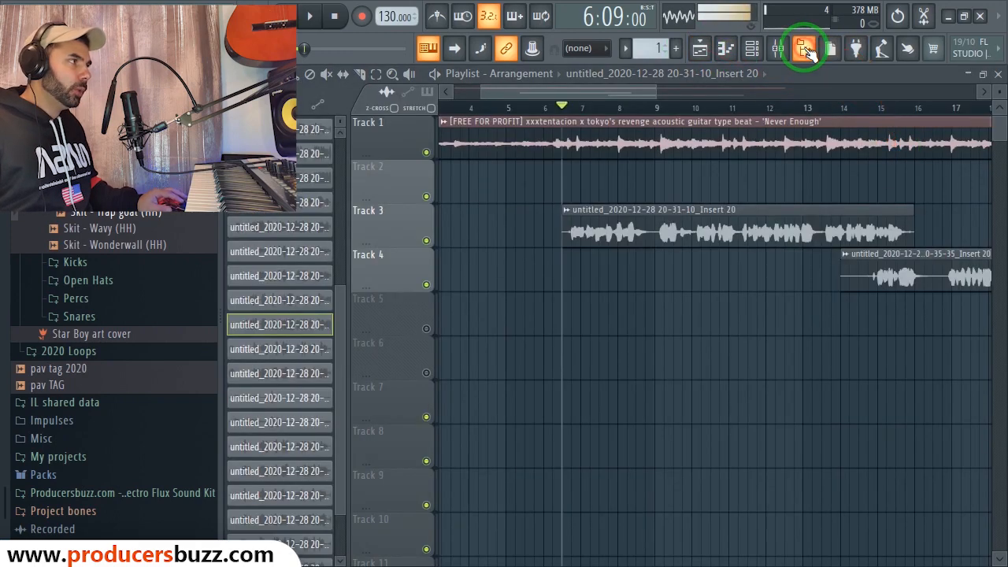
# - Reopen Edison on the master and place its whole cleaned recording on Playlist Track 2, lined up with the original vocal on Track 3
pyautogui.click(777, 49)
pyautogui.click(896, 122)
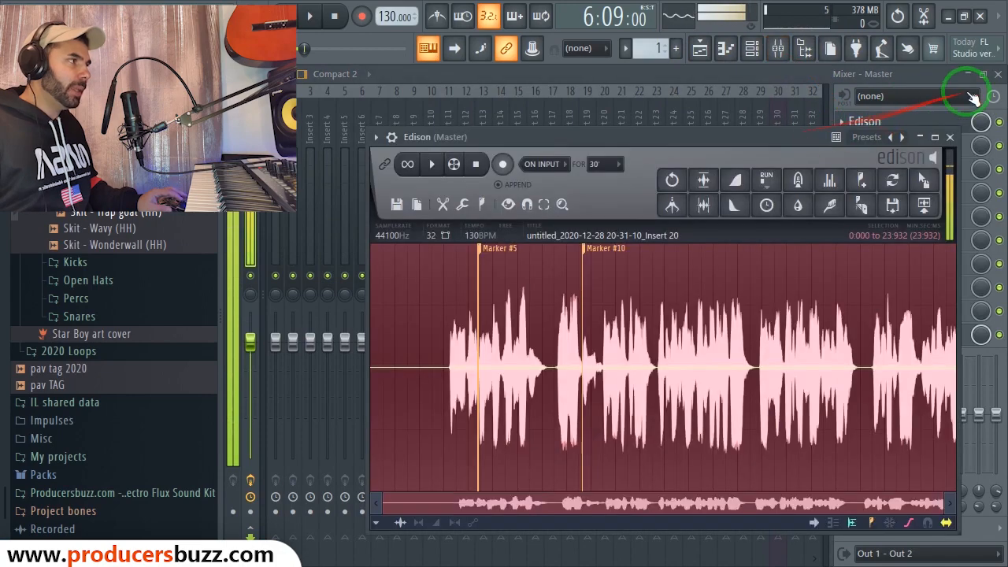
pyautogui.click(998, 75)
pyautogui.moveTo(926, 180); pyautogui.dragTo(932, 183)
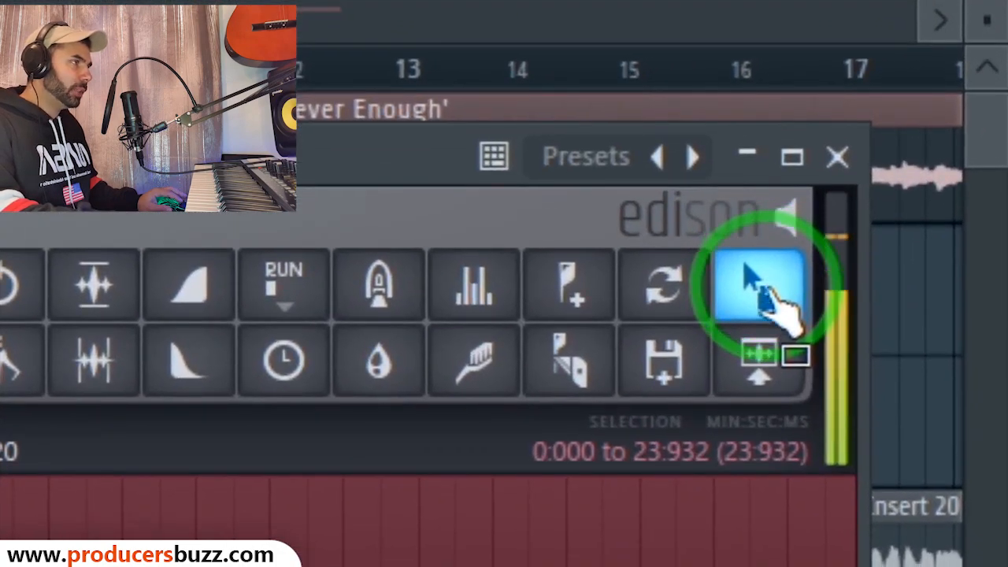
pyautogui.moveTo(766, 288); pyautogui.dragTo(633, 188)
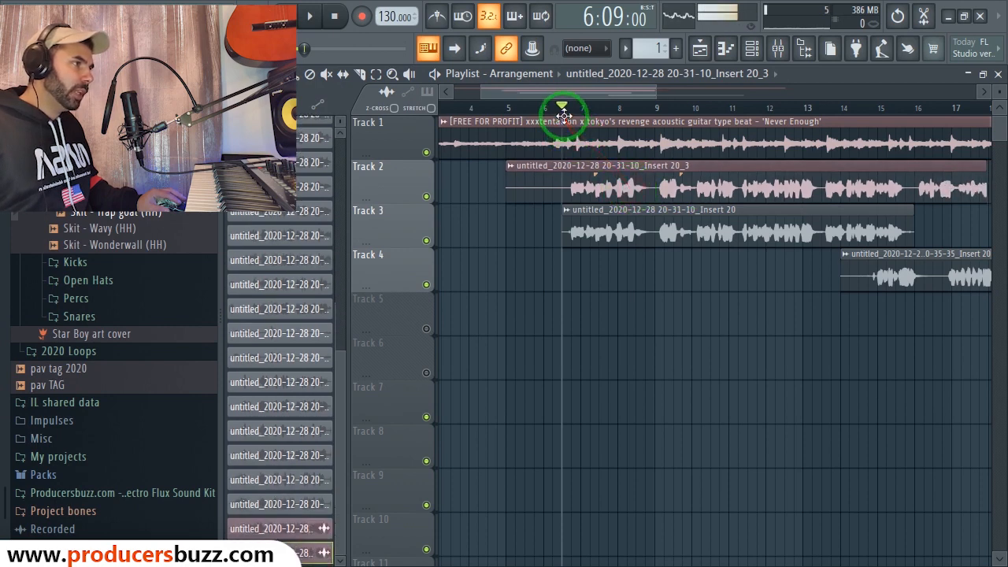
# - Mute Track 3 and play back the cleaned vocal on Track 2 with the beat
pyautogui.click(422, 240)
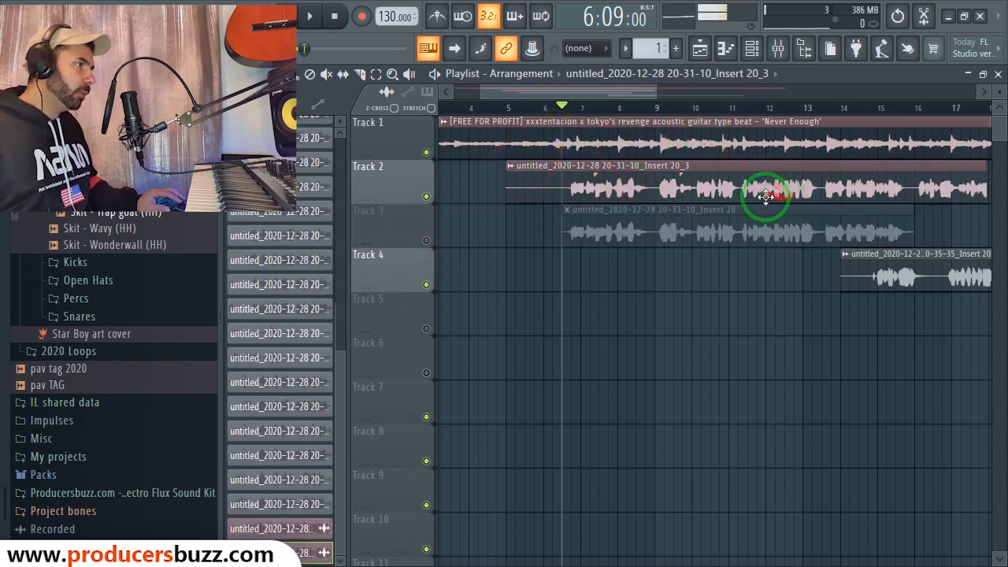
pyautogui.press('space')
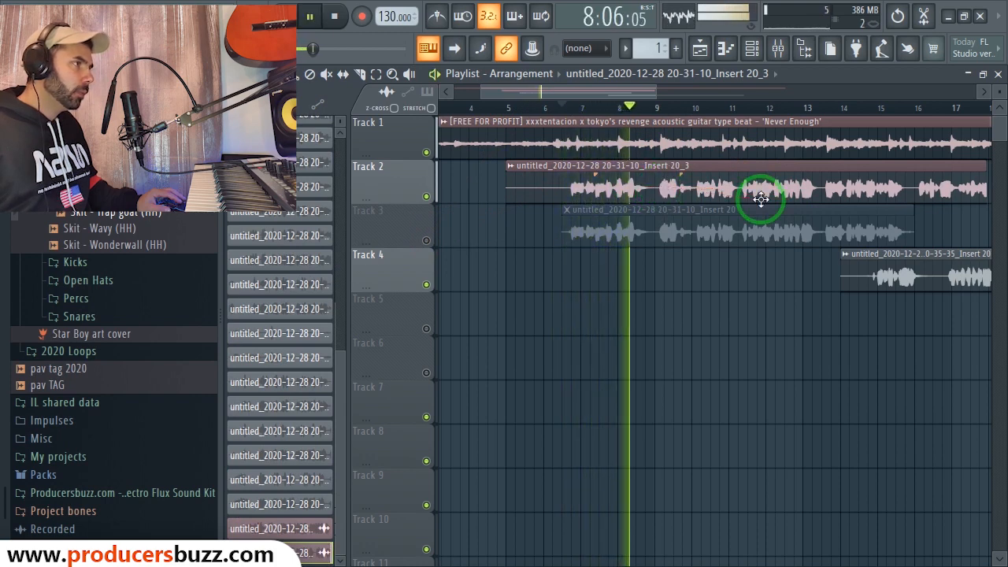
pyautogui.press('space')
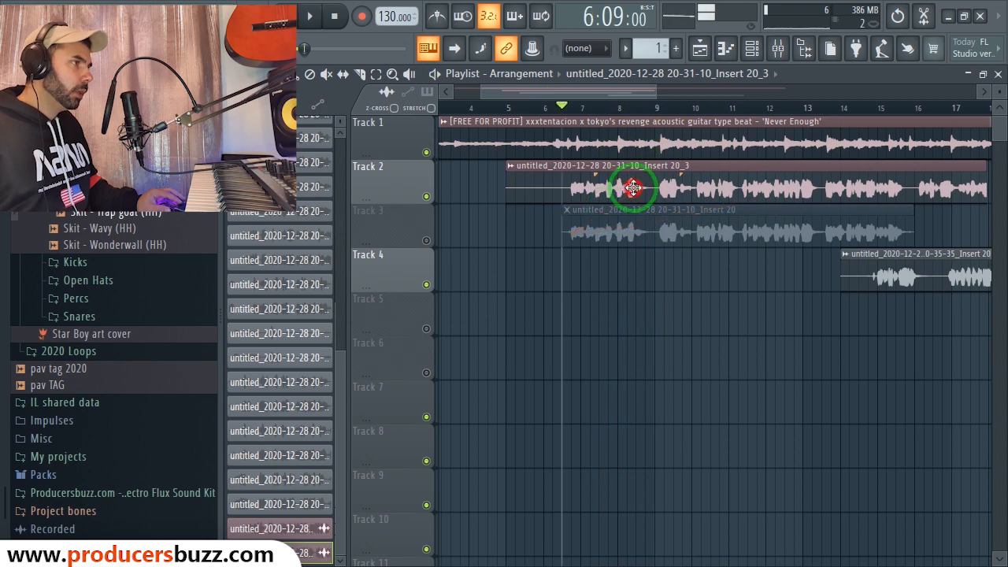
# - View the channel settings of the cleaned Track 2 clip during playback, close them and stop playback
pyautogui.doubleClick(633, 187)
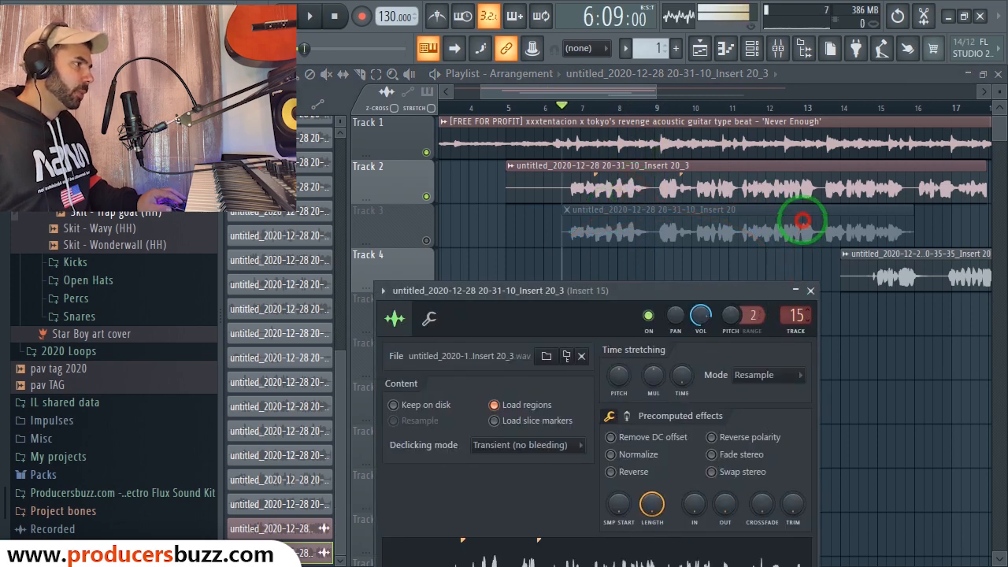
pyautogui.press('space')
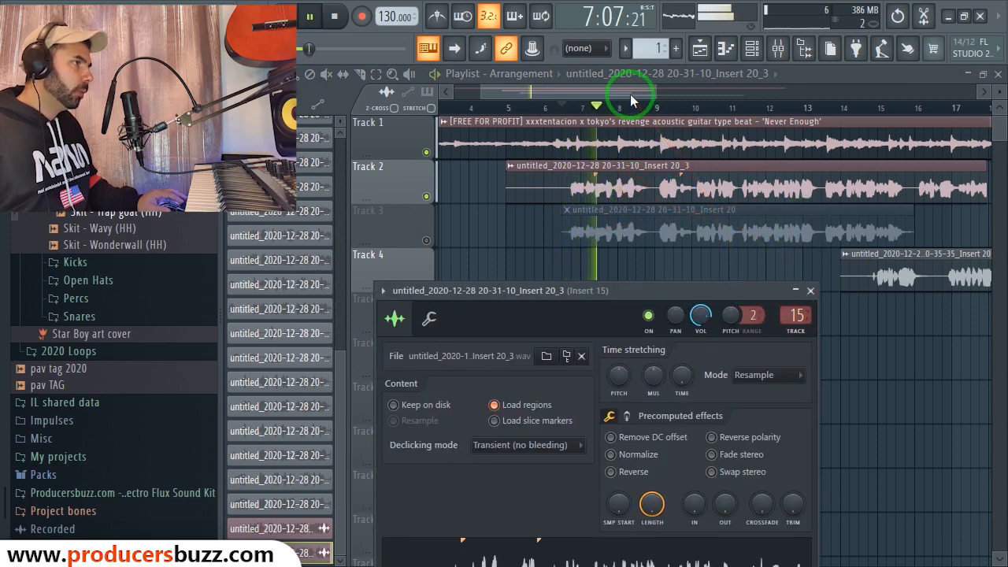
pyautogui.press('Escape')
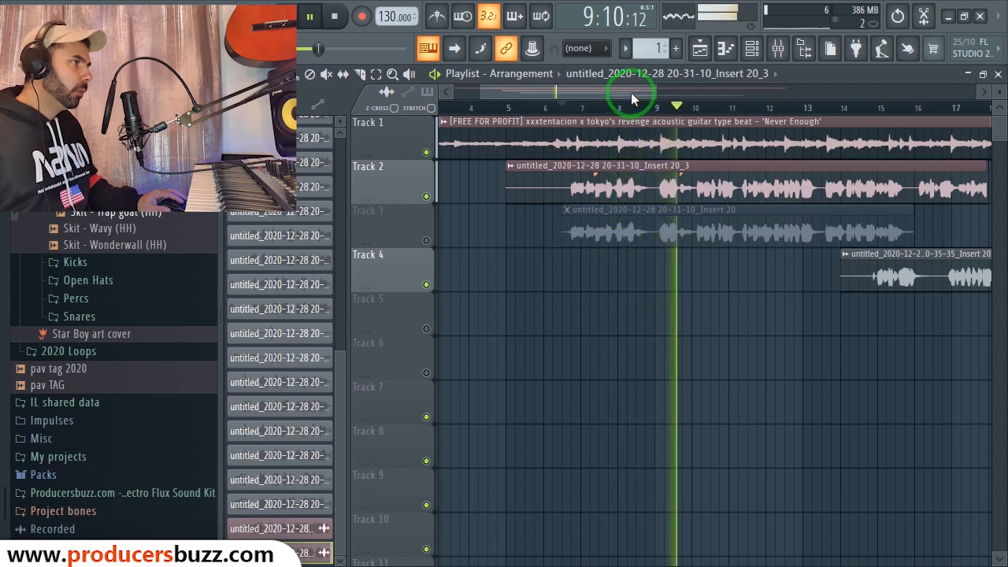
pyautogui.press('space')
pyautogui.click(609, 175)
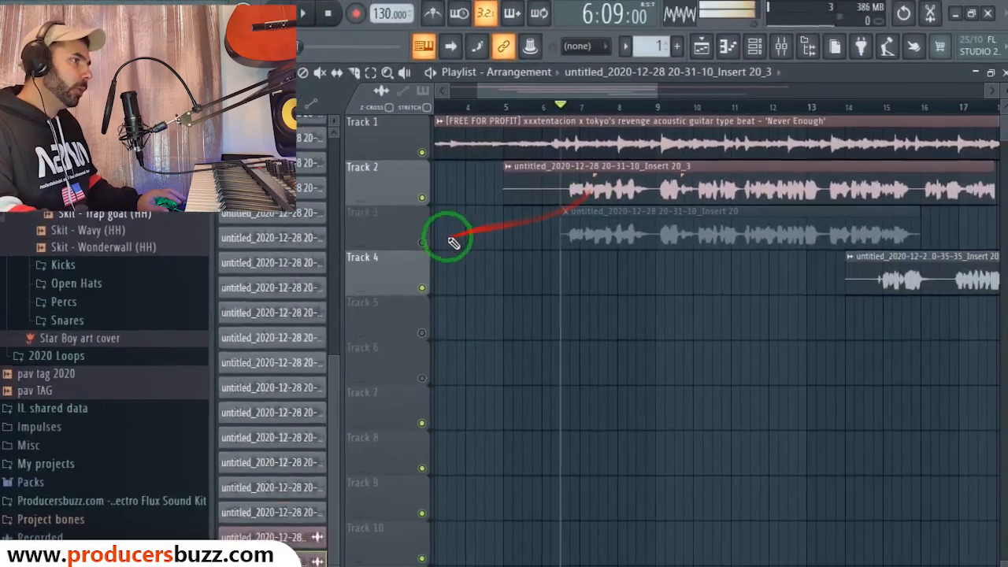
# - Unmute Track 3, mute Track 2, and play back the original vocal twice to hear the click noises
pyautogui.click(422, 242)
pyautogui.click(422, 197)
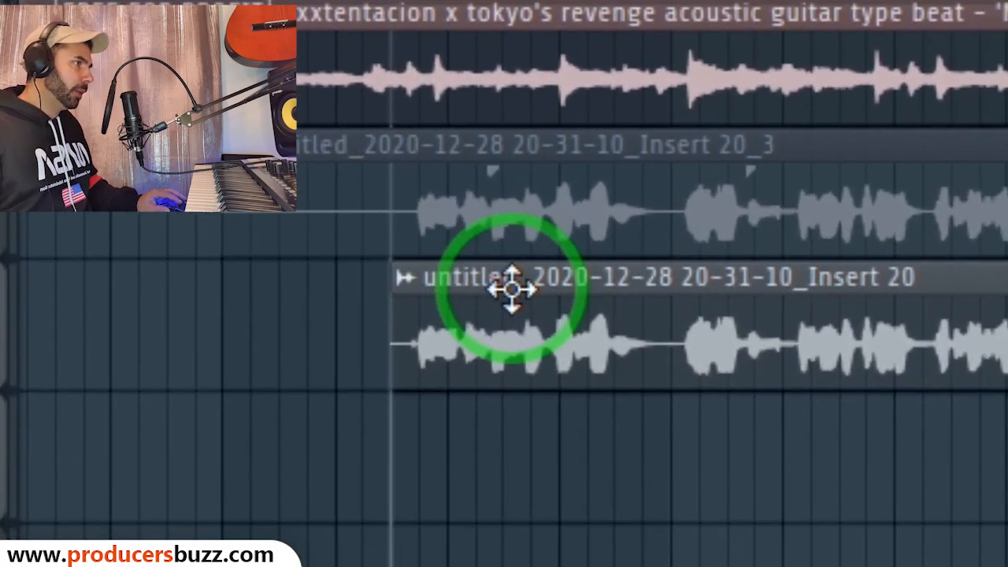
pyautogui.press('space')
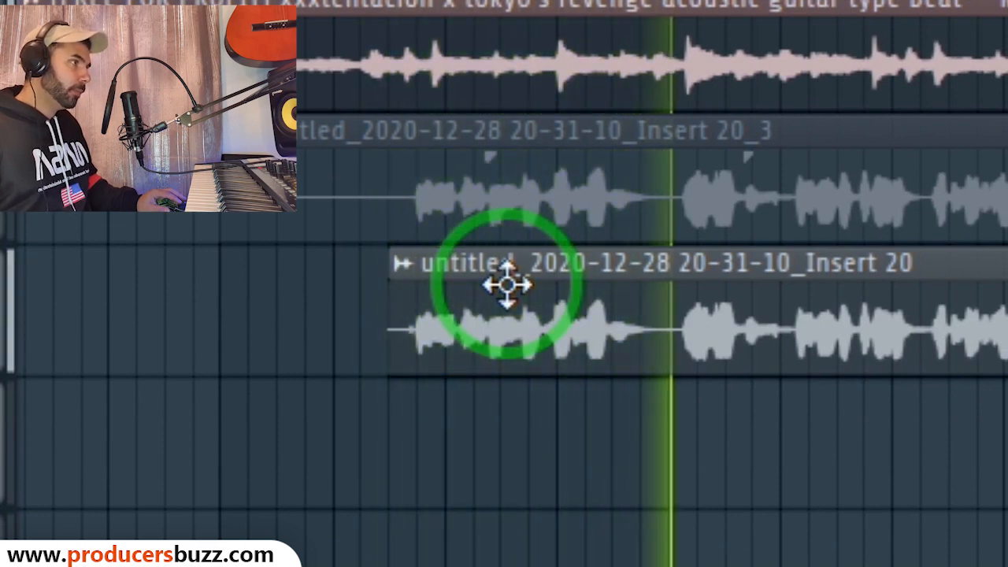
pyautogui.press('space')
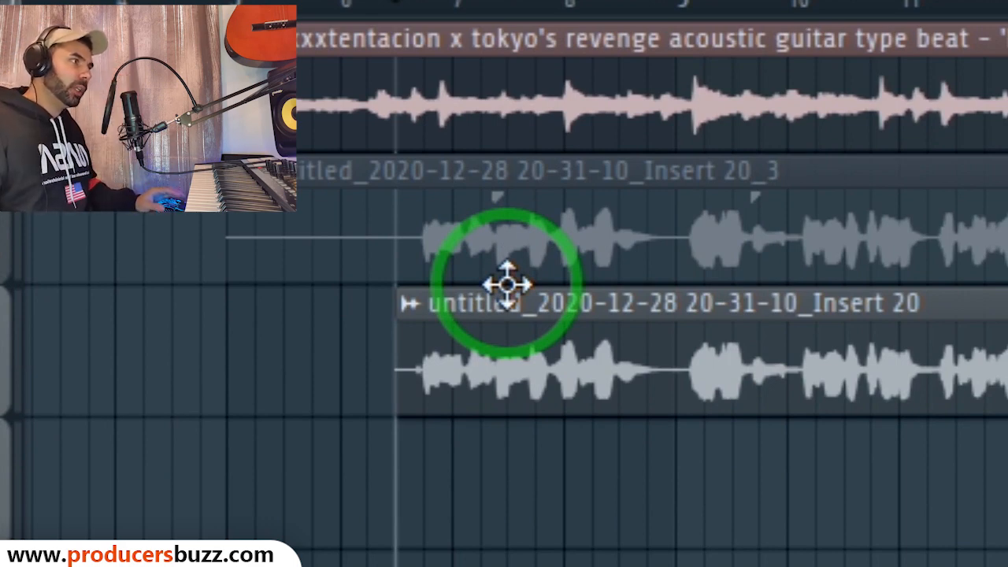
pyautogui.press('space')
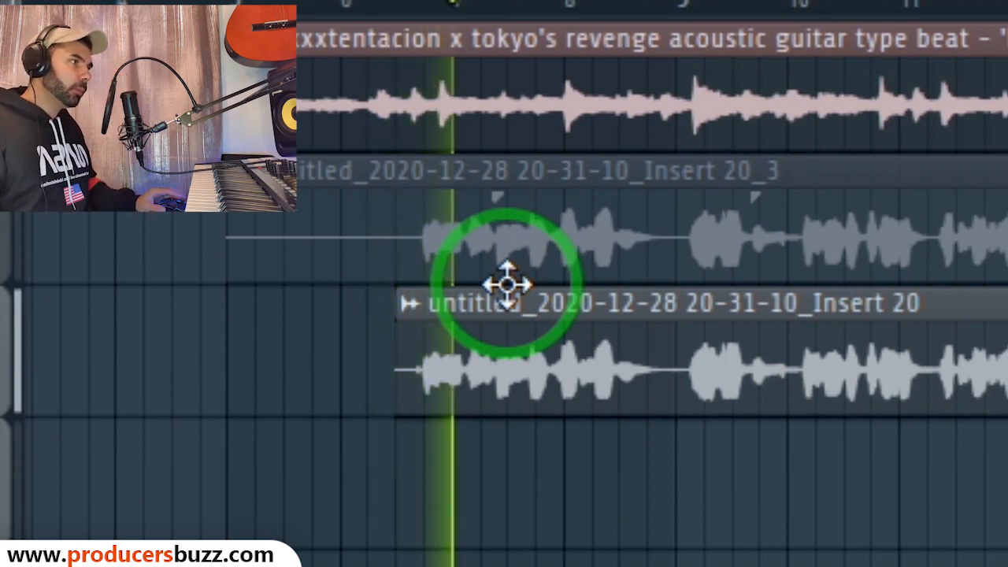
pyautogui.press('space')
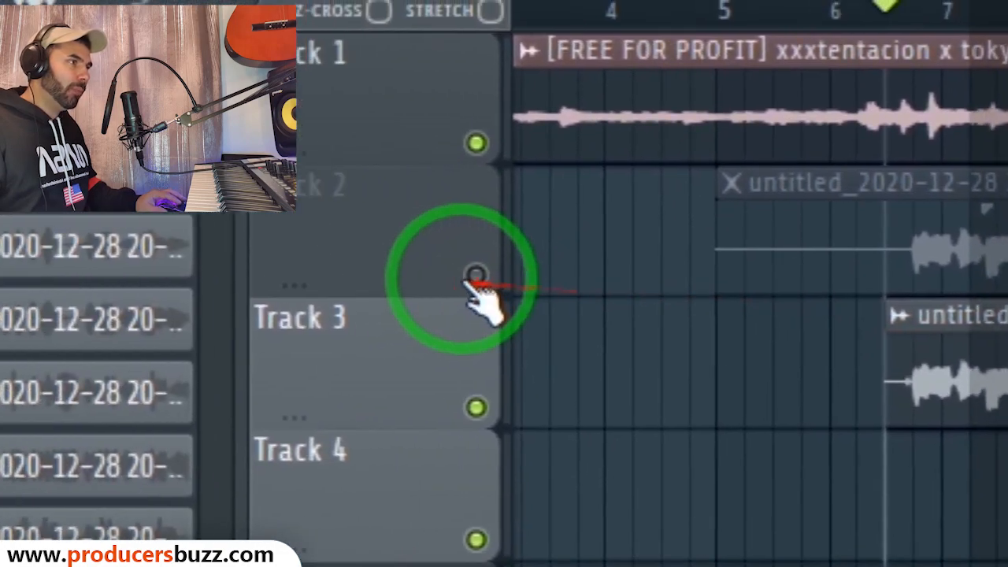
# - Switch the mute from Track 2 to Track 3 and play back the cleaned vocal for comparison
pyautogui.click(477, 275)
pyautogui.click(477, 408)
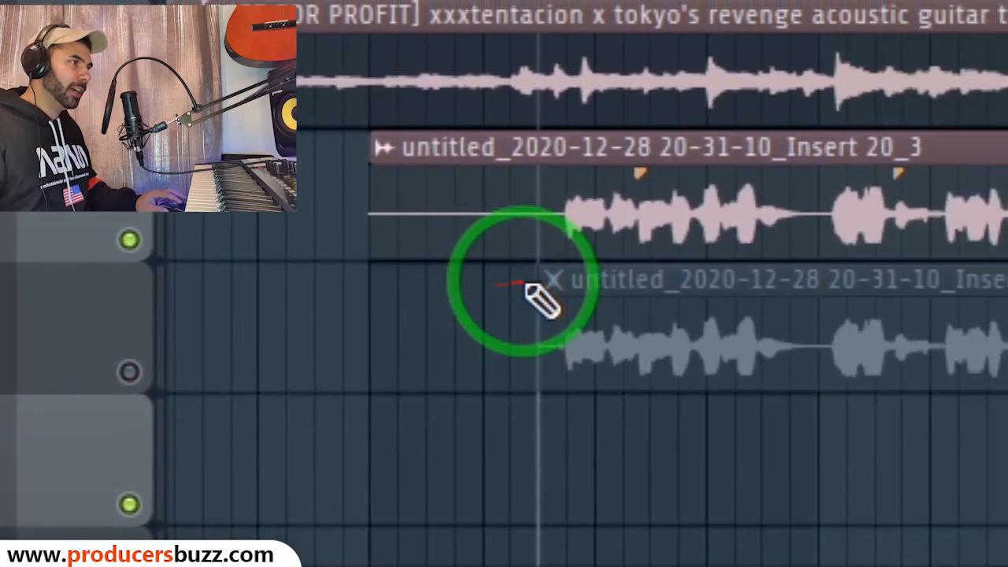
pyautogui.press('space')
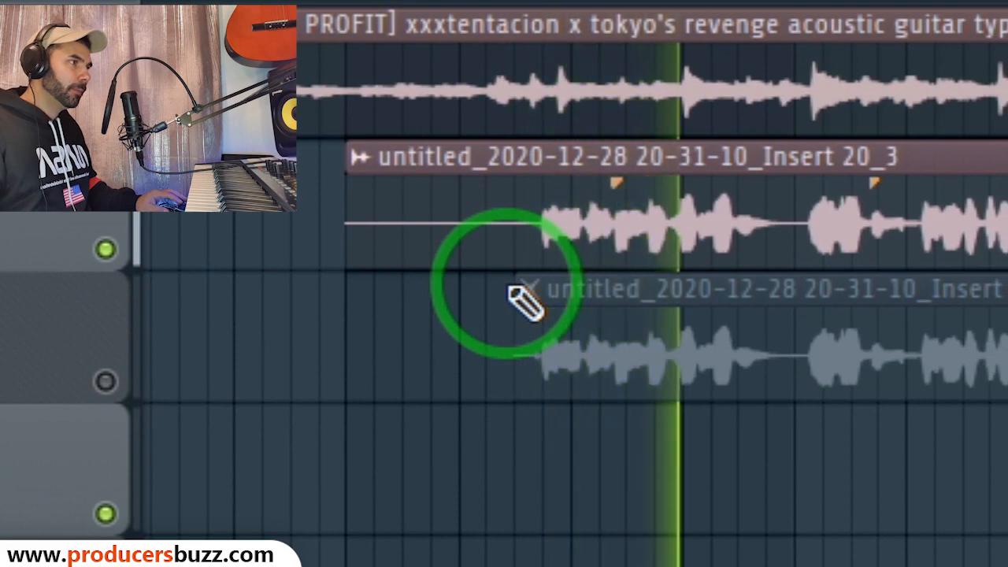
pyautogui.press('space')
pyautogui.press('space')
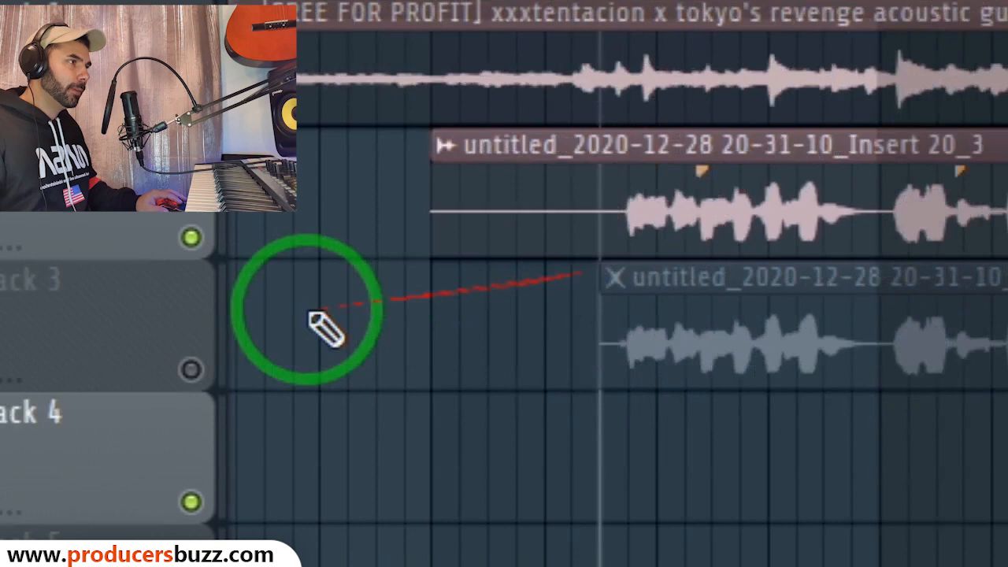
# - Unmute Track 3, mute Track 2, and listen to the opening of the original vocal again
pyautogui.click(104, 384)
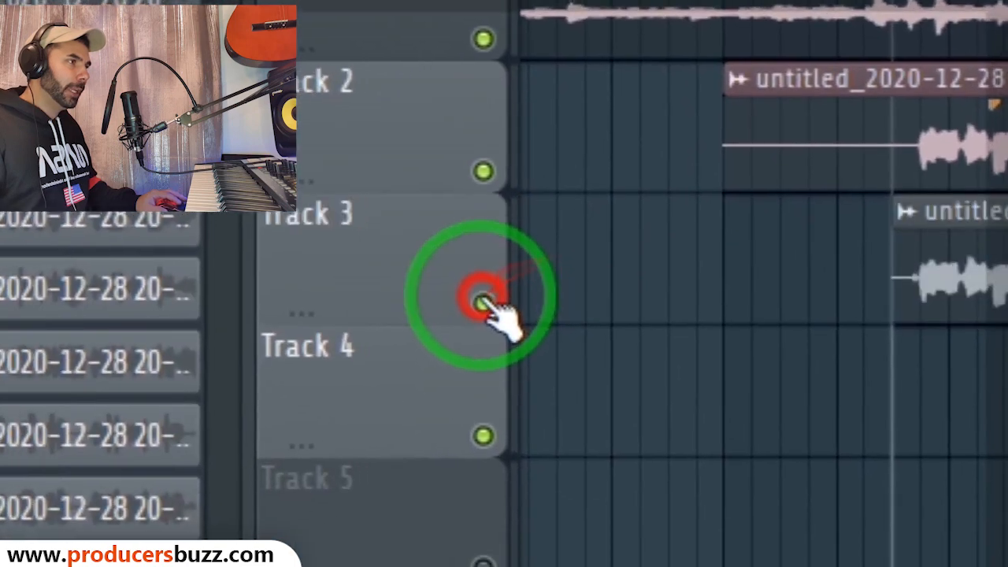
pyautogui.click(105, 251)
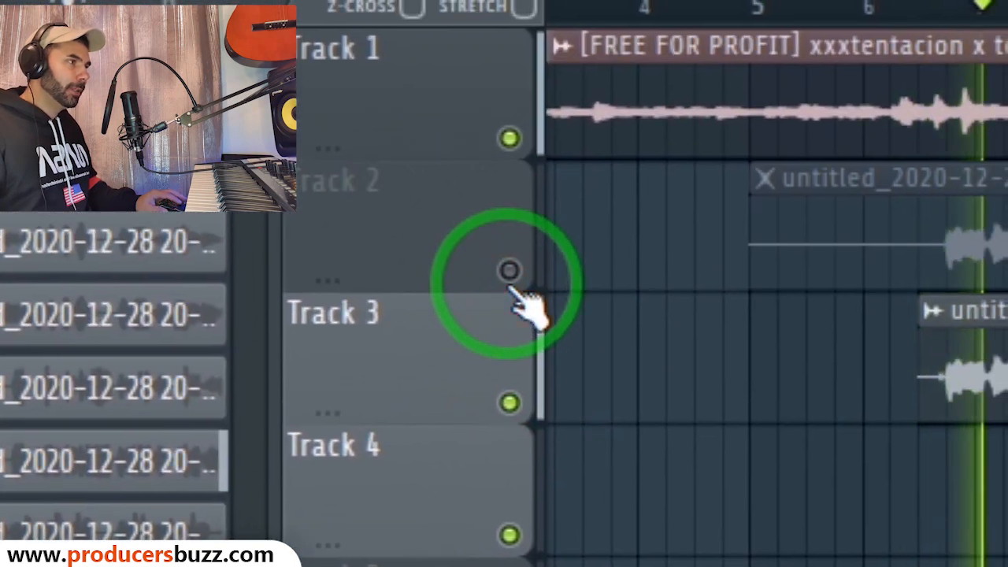
pyautogui.press('space')
# - Unmute Track 2, mute Track 3, and listen to the opening of the cleaned vocal again
pyautogui.click(510, 271)
pyautogui.click(510, 403)
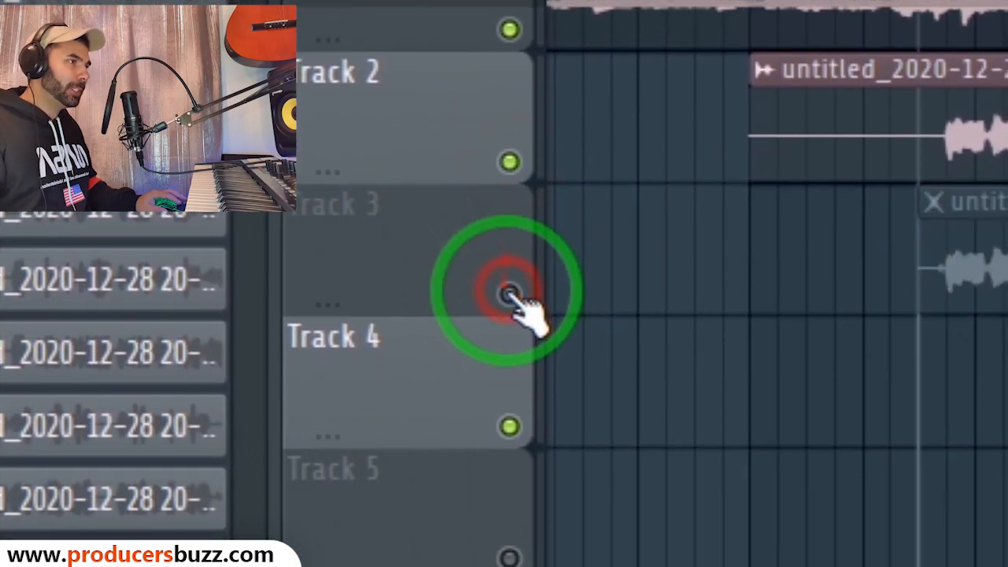
pyautogui.press('space')
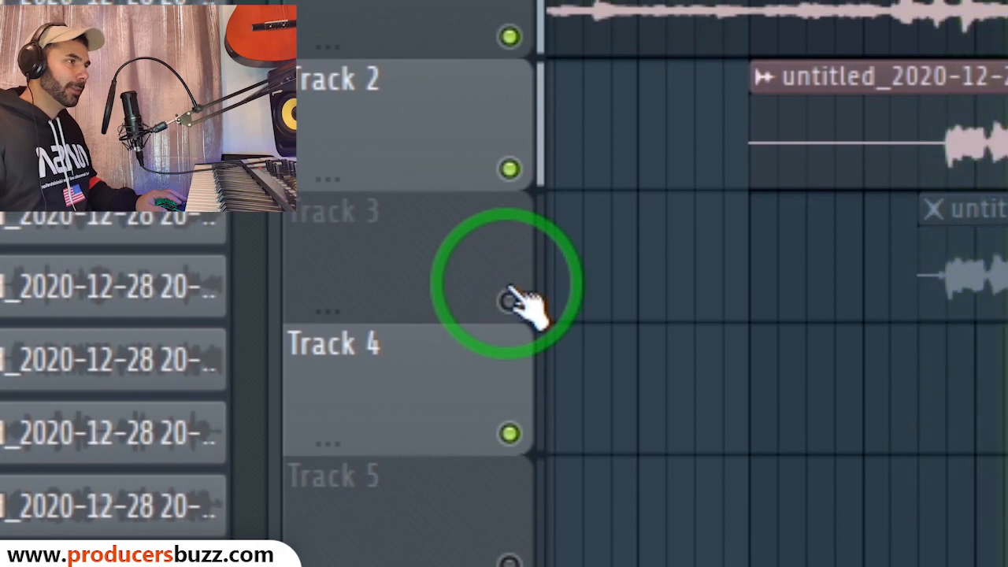
pyautogui.press('space')
# - Unmute Track 3 and mute Track 4
pyautogui.click(510, 300)
pyautogui.click(510, 426)
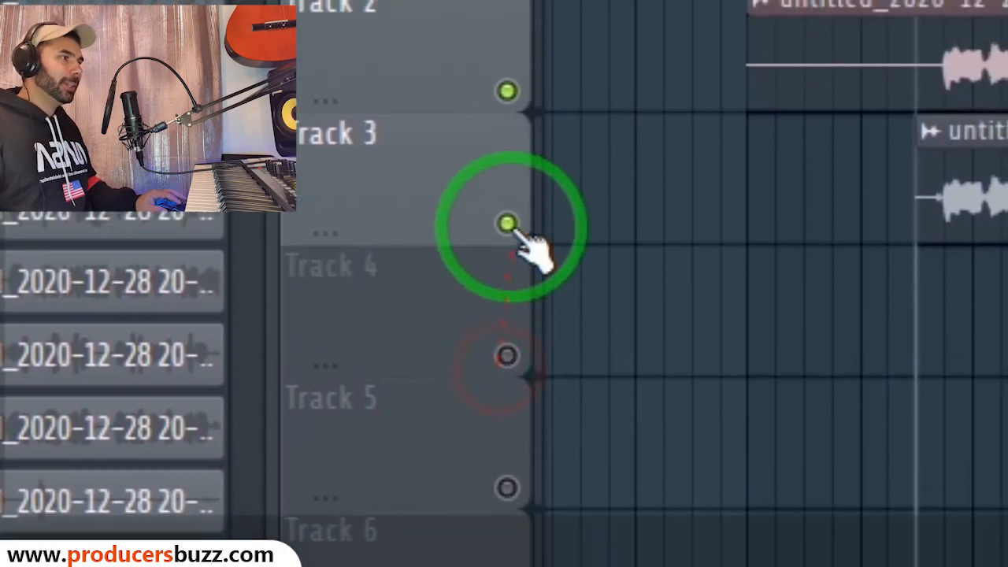